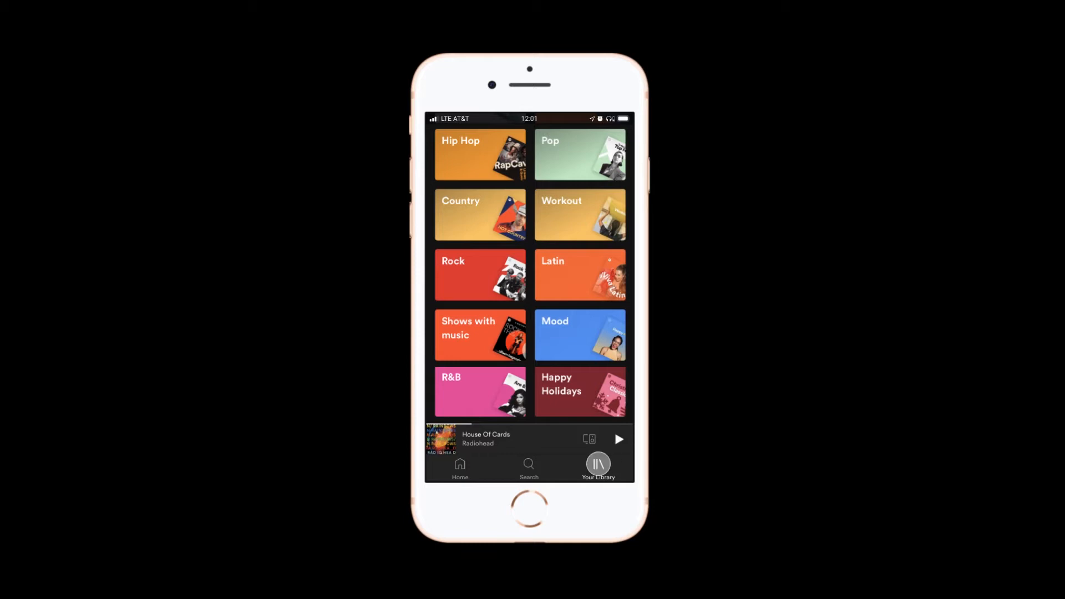
Preview the prototype's Music library, Podcasts episode list and In Rainbows song view.
{"action": "scroll", "coordinate": [506, 293], "scroll_direction": "down", "scroll_amount": 5}
{"action": "scroll", "coordinate": [521, 259], "scroll_direction": "up", "scroll_amount": 5}
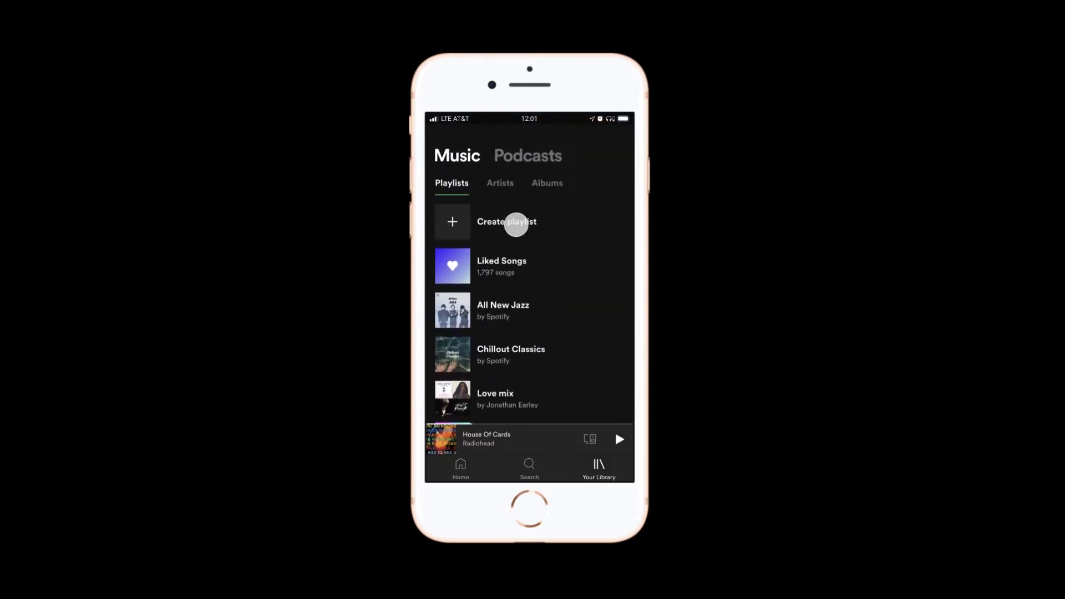
{"action": "left_click", "coordinate": [523, 150]}
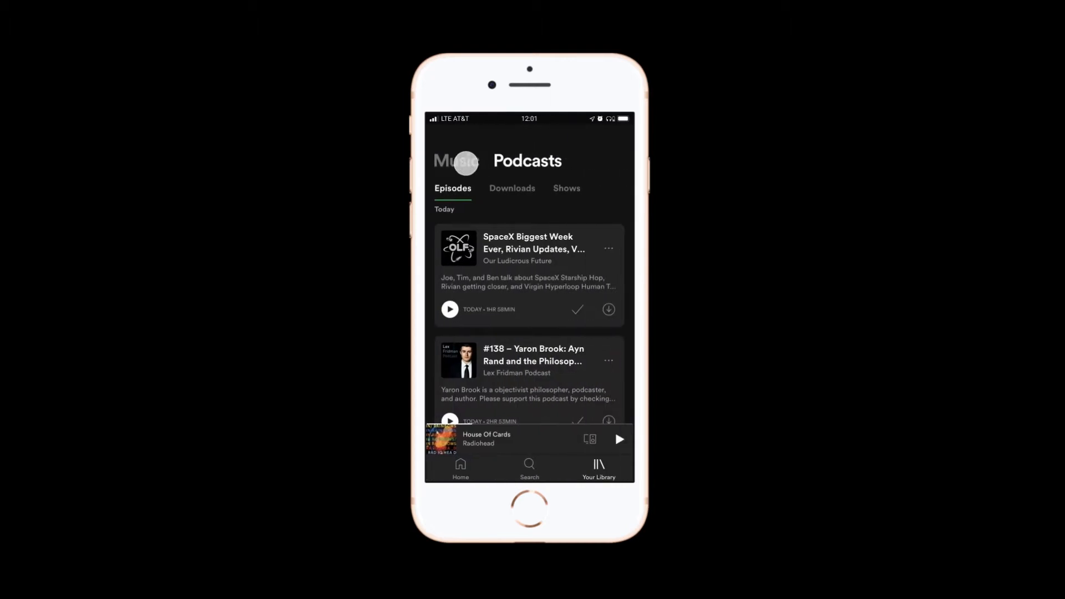
{"action": "scroll", "coordinate": [502, 200], "scroll_direction": "down", "scroll_amount": 3}
{"action": "left_click", "coordinate": [452, 437]}
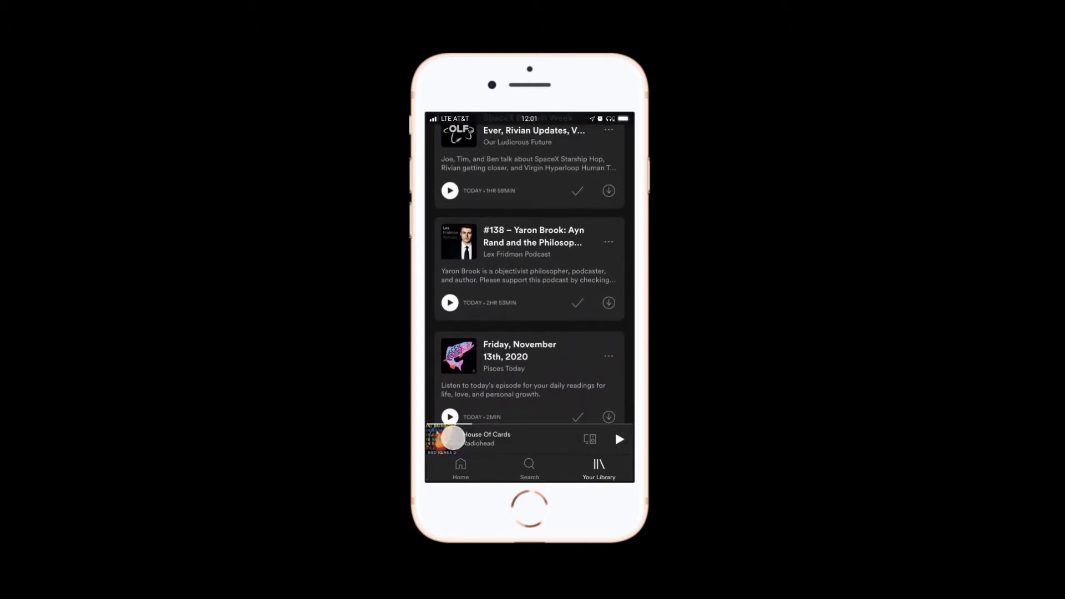
{"action": "left_click_drag", "start_coordinate": [569, 204], "coordinate": [558, 561]}
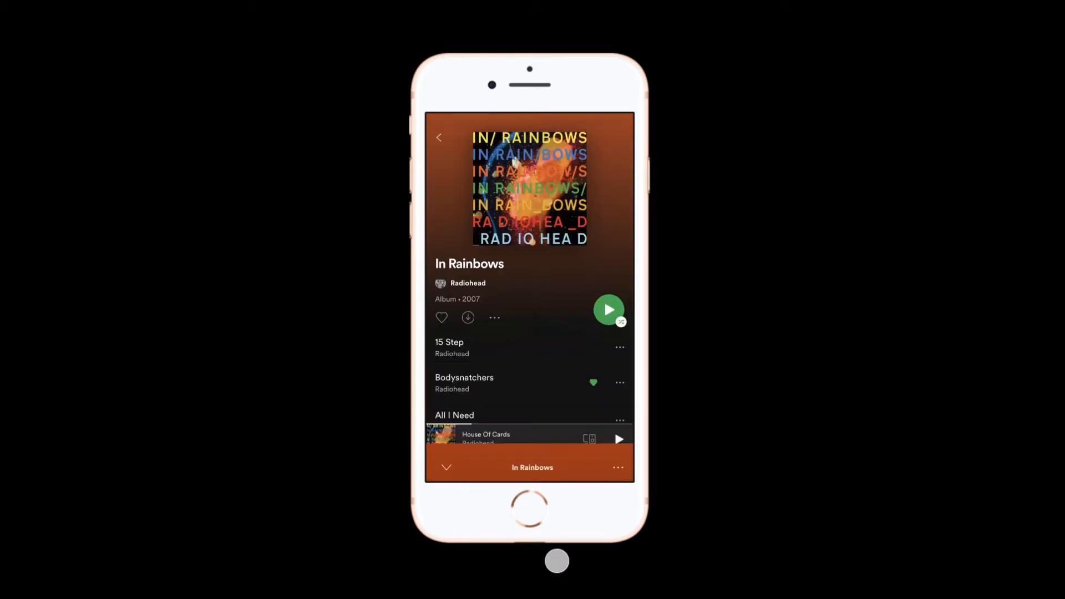
Test the prototype's search screen, including showing and dismissing the keyboard overlay over the recent searches.
{"action": "left_click", "coordinate": [529, 469]}
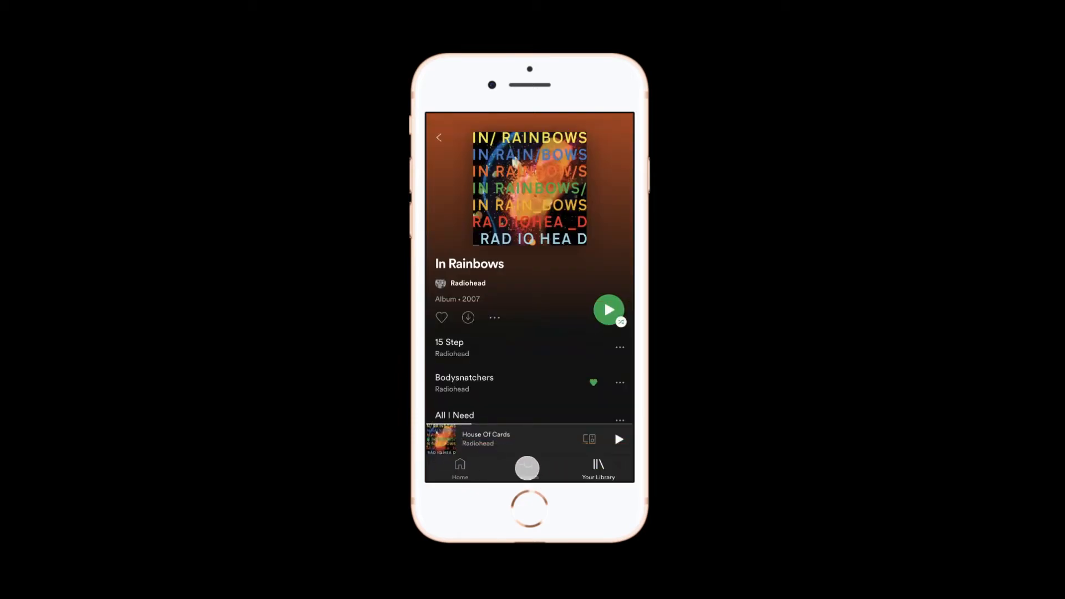
{"action": "left_click", "coordinate": [453, 172]}
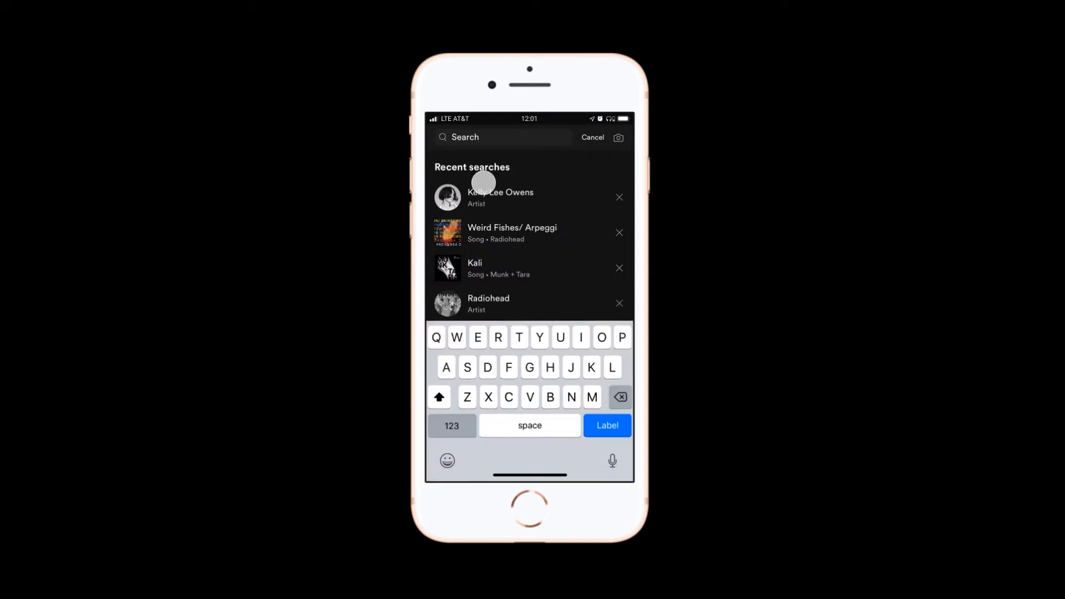
{"action": "left_click_drag", "start_coordinate": [524, 341], "coordinate": [523, 380]}
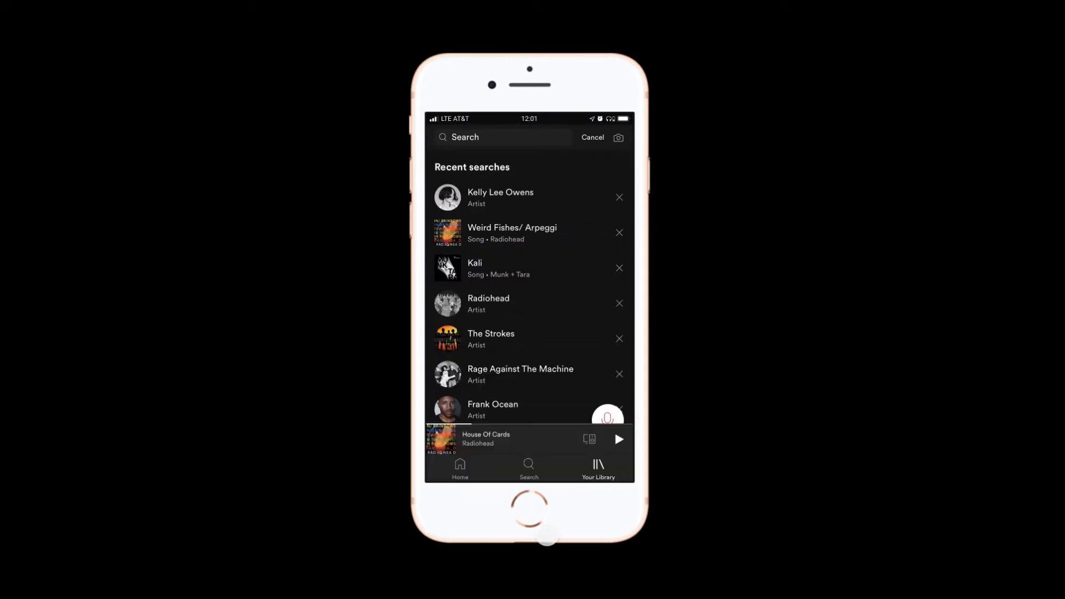
{"action": "left_click", "coordinate": [545, 144]}
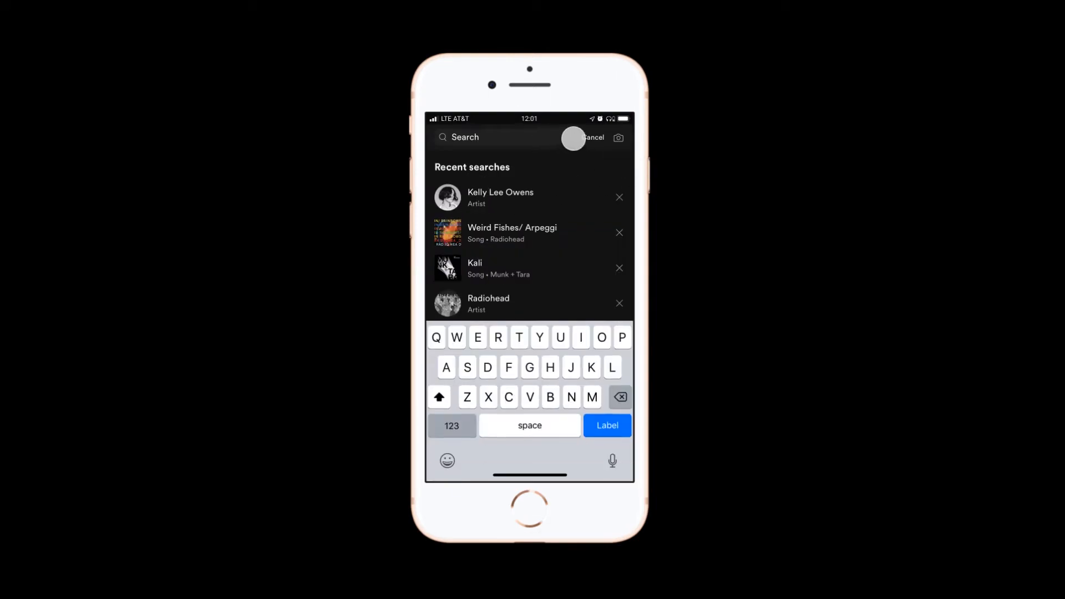
{"action": "left_click_drag", "start_coordinate": [600, 344], "coordinate": [600, 486]}
Preview the prototype's Home screen down to the favorite albums and leave the full-screen view.
{"action": "left_click", "coordinate": [469, 466]}
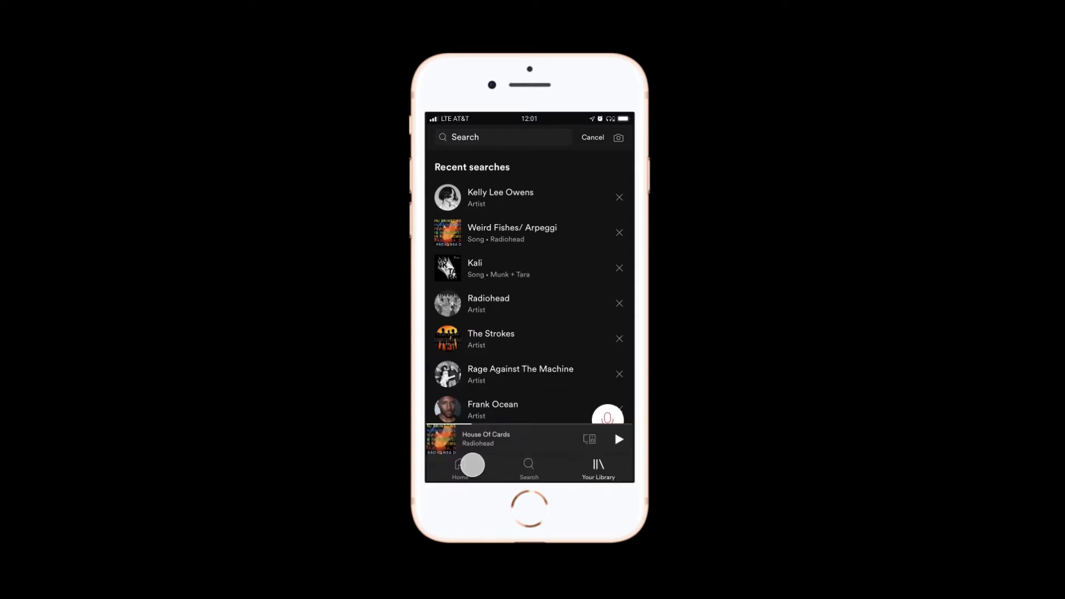
{"action": "left_click_drag", "start_coordinate": [542, 309], "coordinate": [534, 208]}
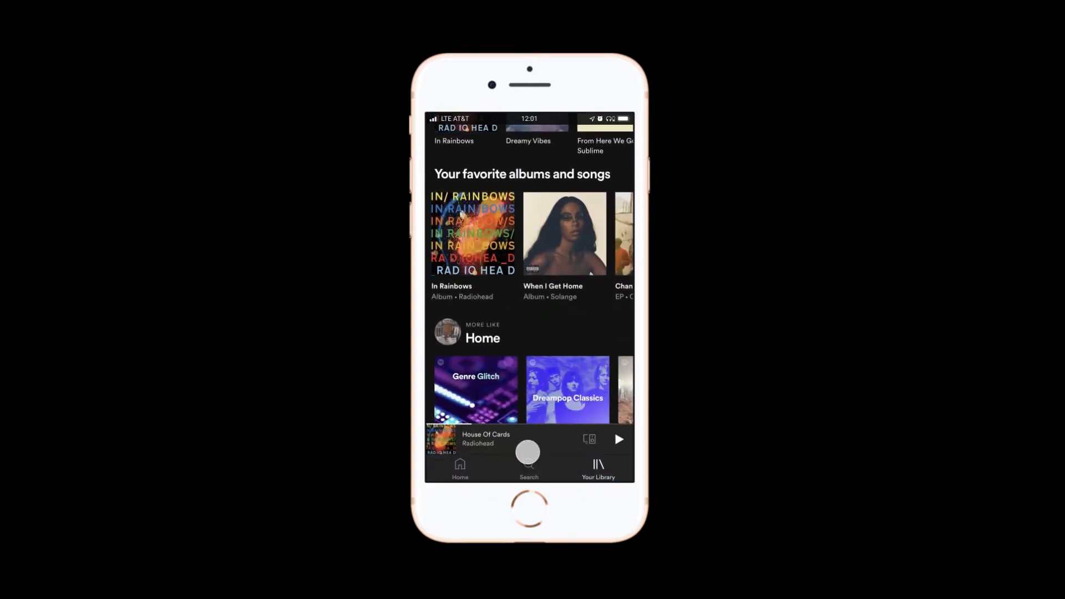
{"action": "key", "text": "Escape"}
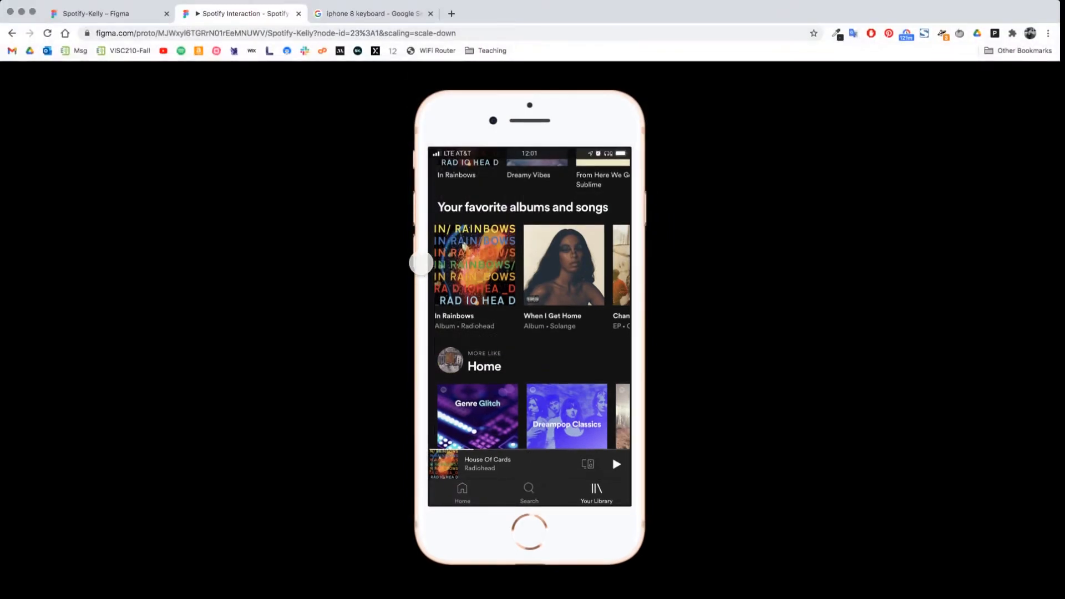
Switch to the finished Spotify design file and examine its Home, Search1, Podcast, Album and Song frames.
{"action": "left_click", "coordinate": [98, 22]}
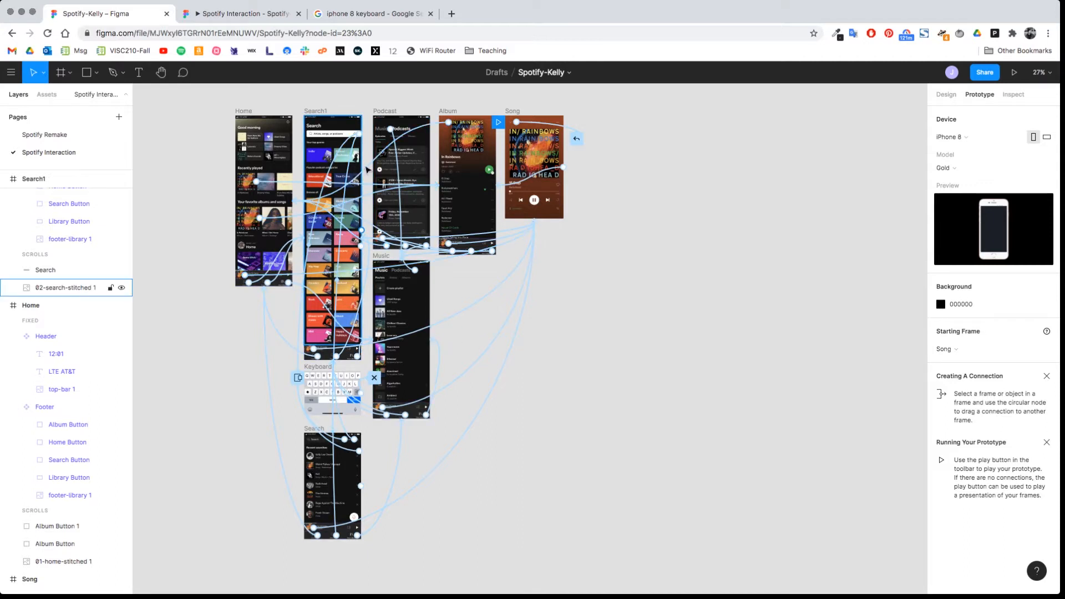
{"action": "scroll", "coordinate": [218, 209], "scroll_direction": "up", "scroll_amount": 5}
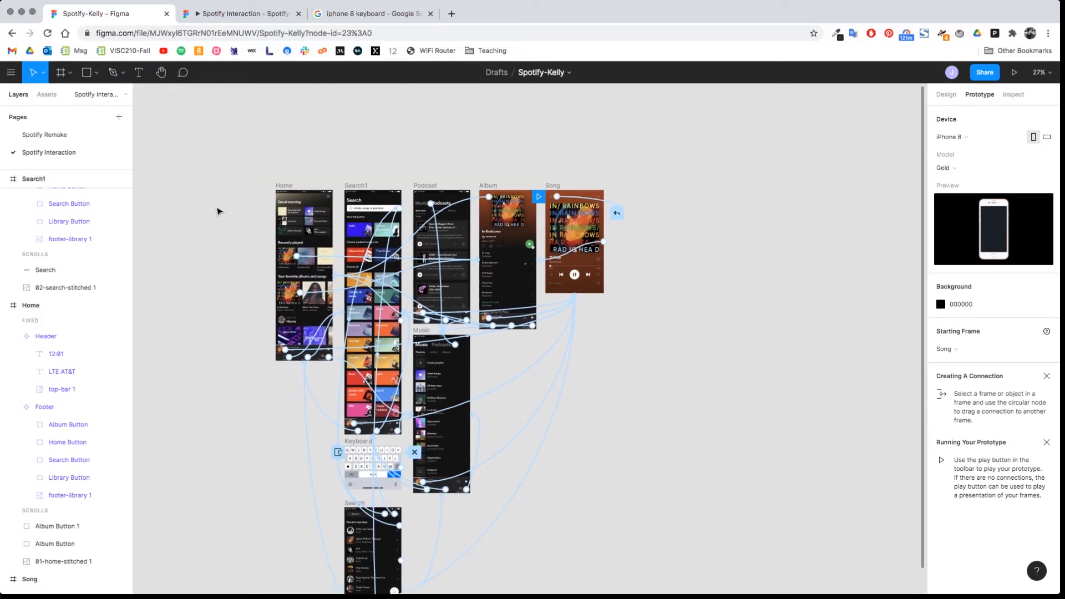
{"action": "scroll", "coordinate": [221, 210], "scroll_direction": "up", "scroll_amount": 5}
{"action": "scroll", "coordinate": [221, 211], "scroll_direction": "right", "scroll_amount": 3}
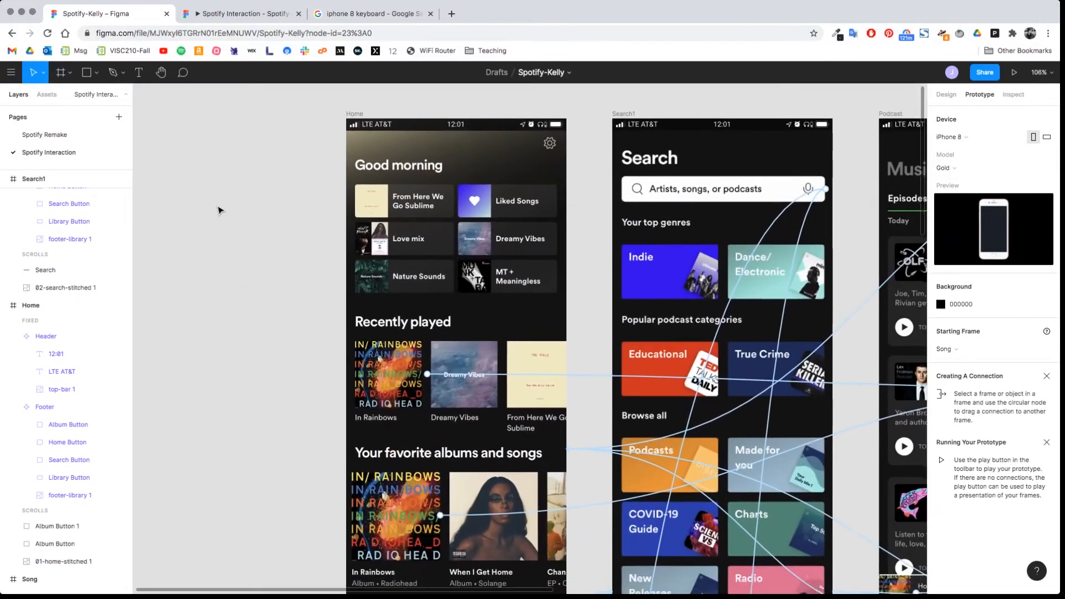
{"action": "scroll", "coordinate": [219, 209], "scroll_direction": "right", "scroll_amount": 3}
{"action": "scroll", "coordinate": [219, 209], "scroll_direction": "down", "scroll_amount": 1}
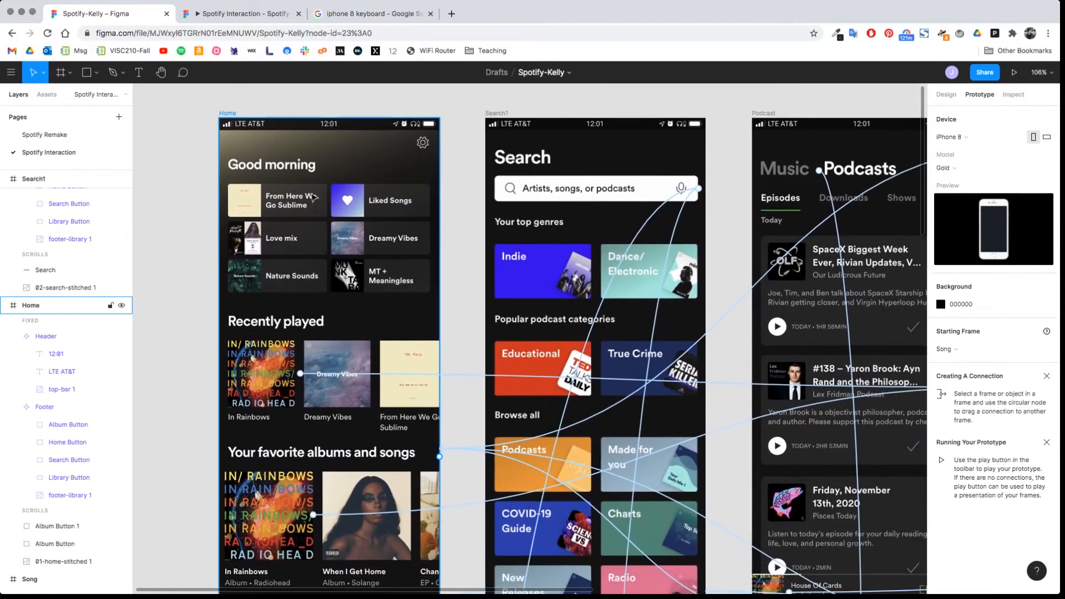
{"action": "scroll", "coordinate": [465, 270], "scroll_direction": "right", "scroll_amount": 5}
{"action": "scroll", "coordinate": [465, 271], "scroll_direction": "down", "scroll_amount": 1}
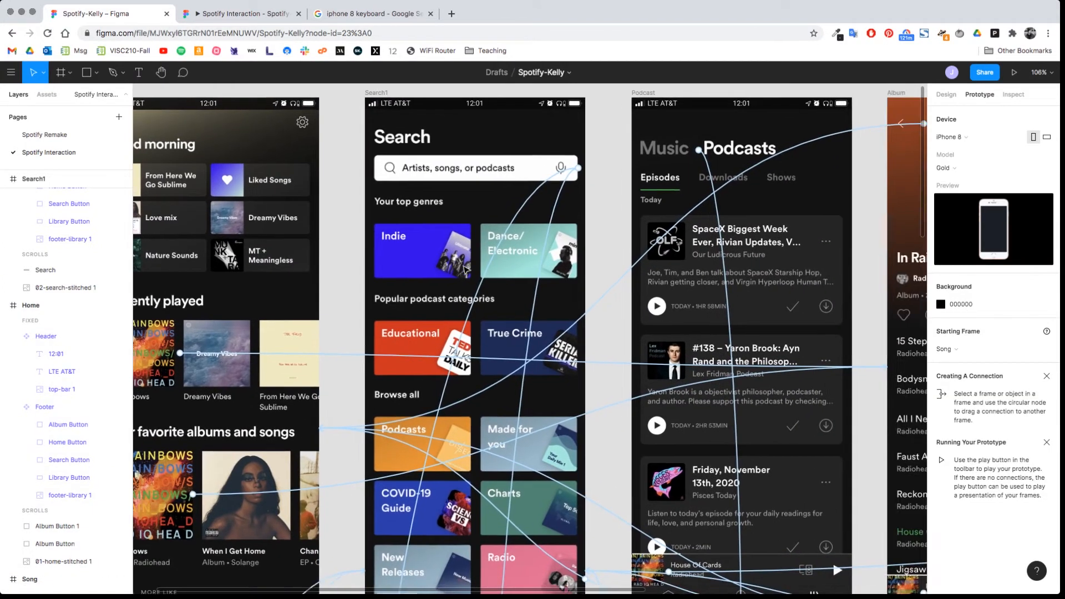
{"action": "scroll", "coordinate": [465, 270], "scroll_direction": "right", "scroll_amount": 5}
{"action": "scroll", "coordinate": [465, 270], "scroll_direction": "up", "scroll_amount": 2}
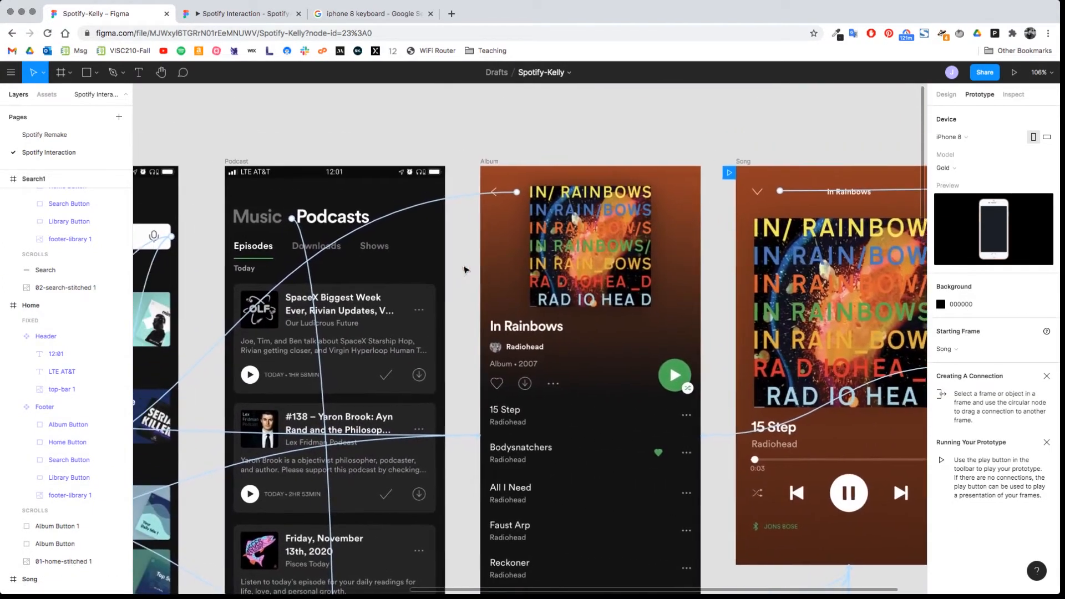
{"action": "scroll", "coordinate": [465, 270], "scroll_direction": "left", "scroll_amount": 5}
{"action": "scroll", "coordinate": [465, 271], "scroll_direction": "left", "scroll_amount": 8}
{"action": "scroll", "coordinate": [466, 270], "scroll_direction": "right", "scroll_amount": 1}
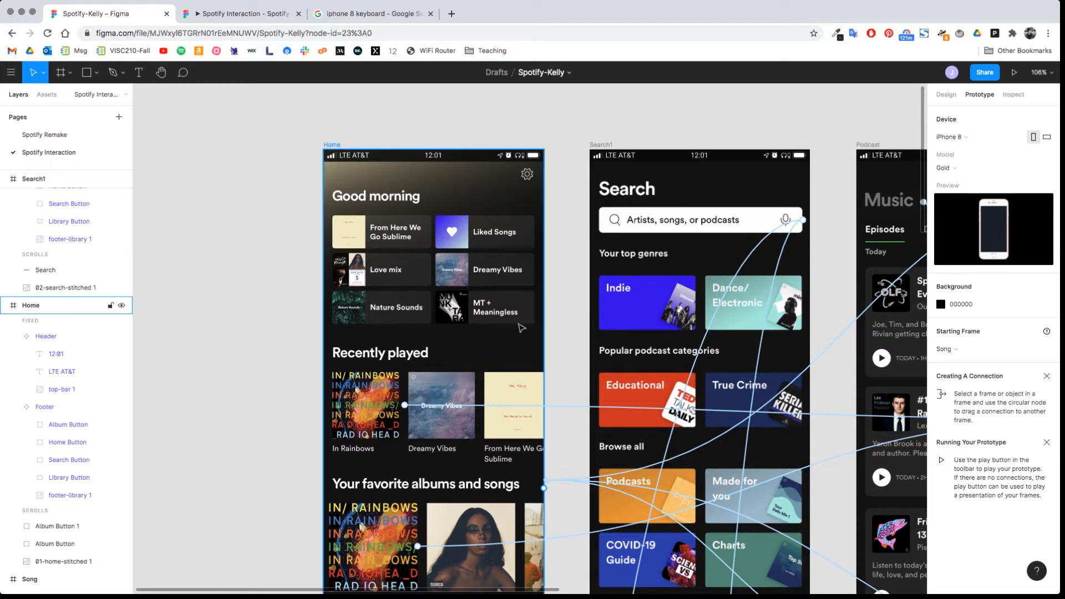
Examine the prototype connections from the footer buttons and search bar to the Music, Podcast, Album and Keyboard frames.
{"action": "scroll", "coordinate": [489, 257], "scroll_direction": "down", "scroll_amount": 10}
{"action": "scroll", "coordinate": [566, 492], "scroll_direction": "up", "scroll_amount": 3}
{"action": "scroll", "coordinate": [566, 491], "scroll_direction": "right", "scroll_amount": 3}
{"action": "scroll", "coordinate": [567, 492], "scroll_direction": "down", "scroll_amount": 10}
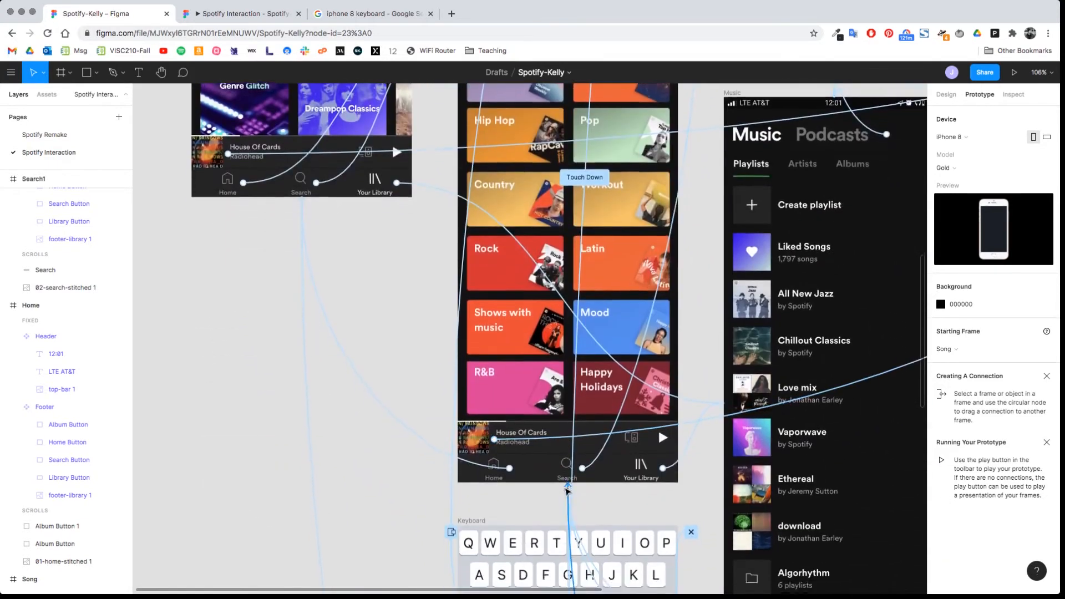
{"action": "scroll", "coordinate": [567, 490], "scroll_direction": "down", "scroll_amount": 5}
{"action": "scroll", "coordinate": [567, 490], "scroll_direction": "right", "scroll_amount": 1}
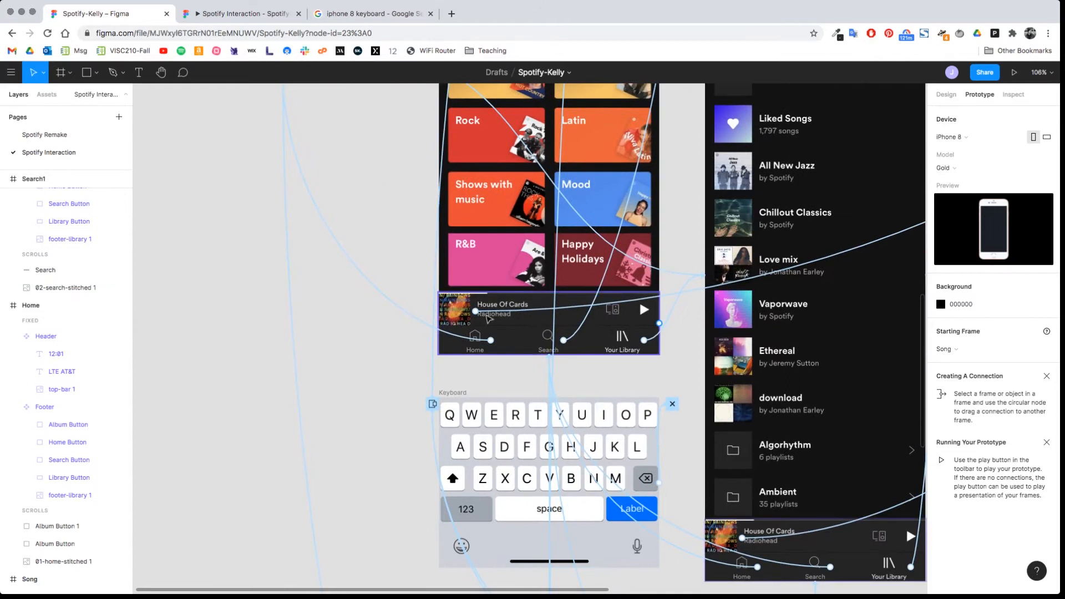
{"action": "scroll", "coordinate": [387, 311], "scroll_direction": "up", "scroll_amount": 9}
{"action": "scroll", "coordinate": [387, 311], "scroll_direction": "right", "scroll_amount": 1}
{"action": "scroll", "coordinate": [386, 310], "scroll_direction": "up", "scroll_amount": 6}
{"action": "scroll", "coordinate": [387, 309], "scroll_direction": "left", "scroll_amount": 5}
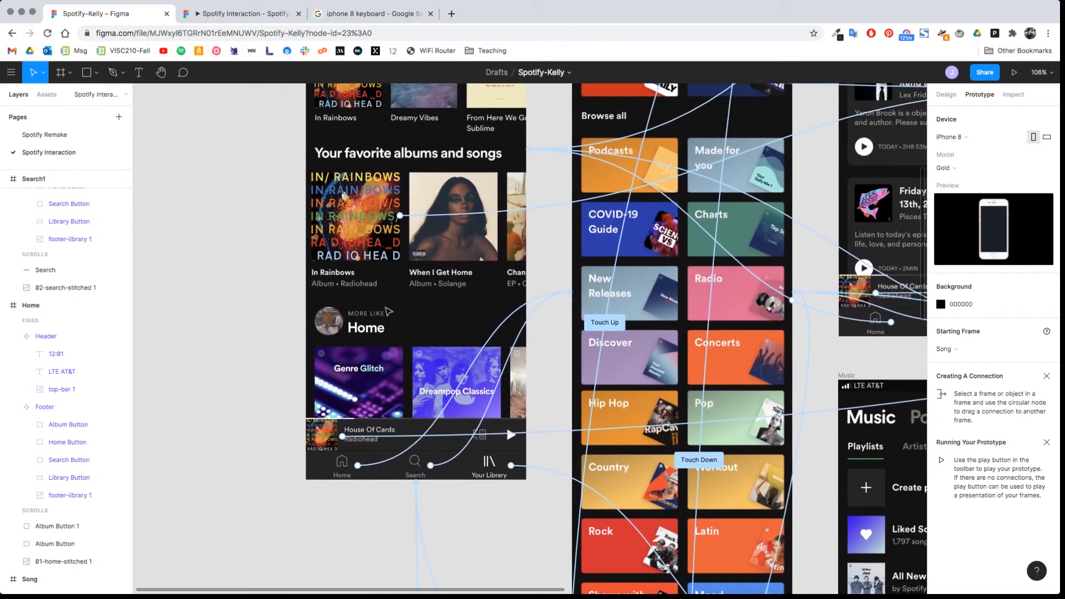
{"action": "scroll", "coordinate": [388, 312], "scroll_direction": "up", "scroll_amount": 8}
{"action": "scroll", "coordinate": [389, 312], "scroll_direction": "right", "scroll_amount": 5}
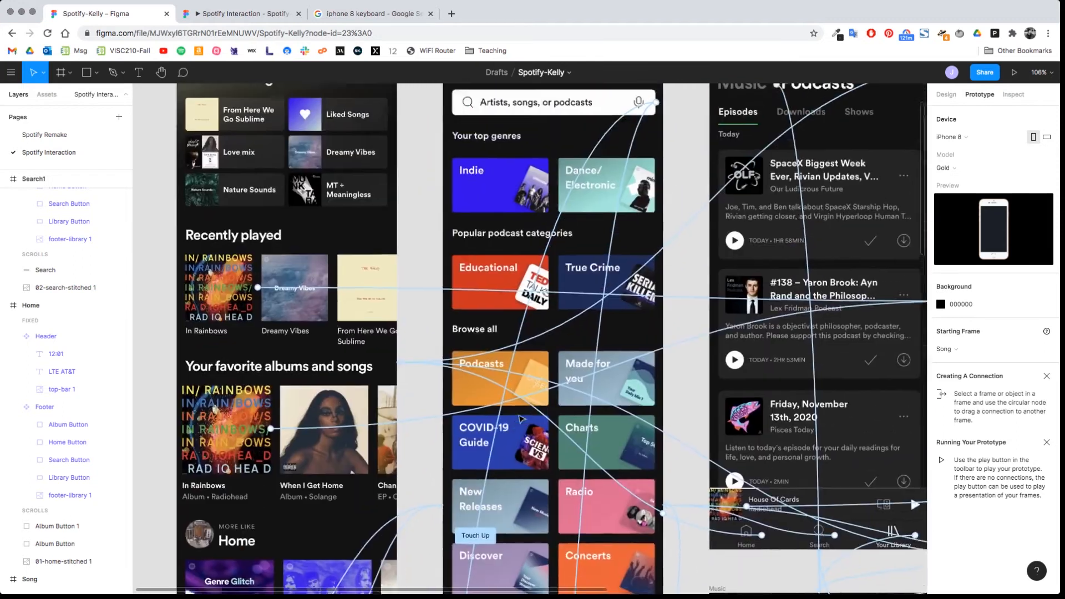
{"action": "scroll", "coordinate": [522, 419], "scroll_direction": "up", "scroll_amount": 2}
{"action": "scroll", "coordinate": [521, 419], "scroll_direction": "right", "scroll_amount": 1}
{"action": "scroll", "coordinate": [521, 419], "scroll_direction": "right", "scroll_amount": 11}
{"action": "scroll", "coordinate": [521, 419], "scroll_direction": "up", "scroll_amount": 1}
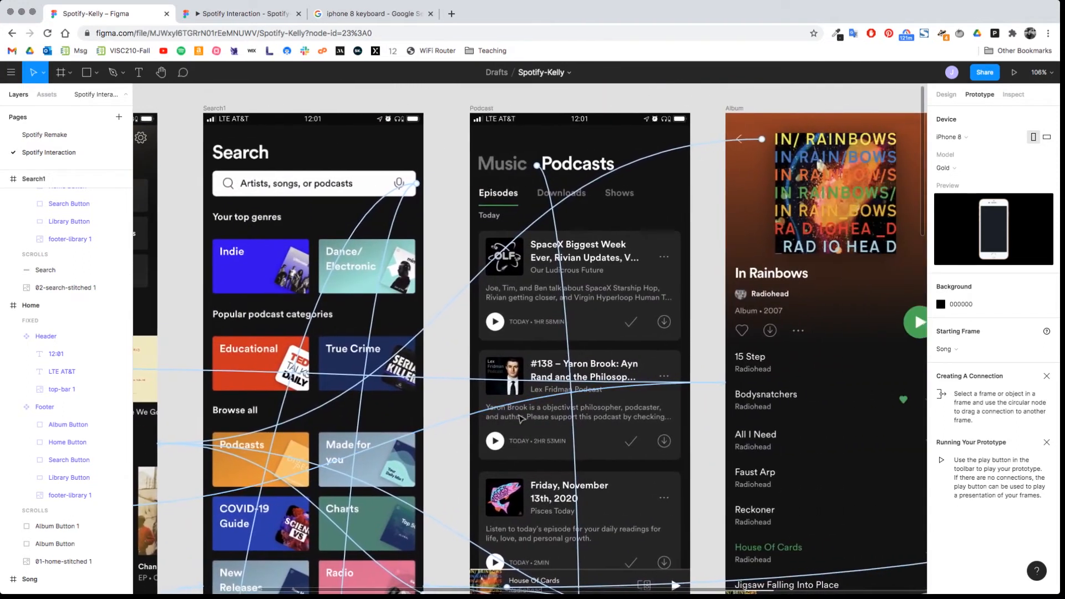
{"action": "scroll", "coordinate": [521, 418], "scroll_direction": "left", "scroll_amount": 3}
{"action": "scroll", "coordinate": [521, 419], "scroll_direction": "down", "scroll_amount": 2}
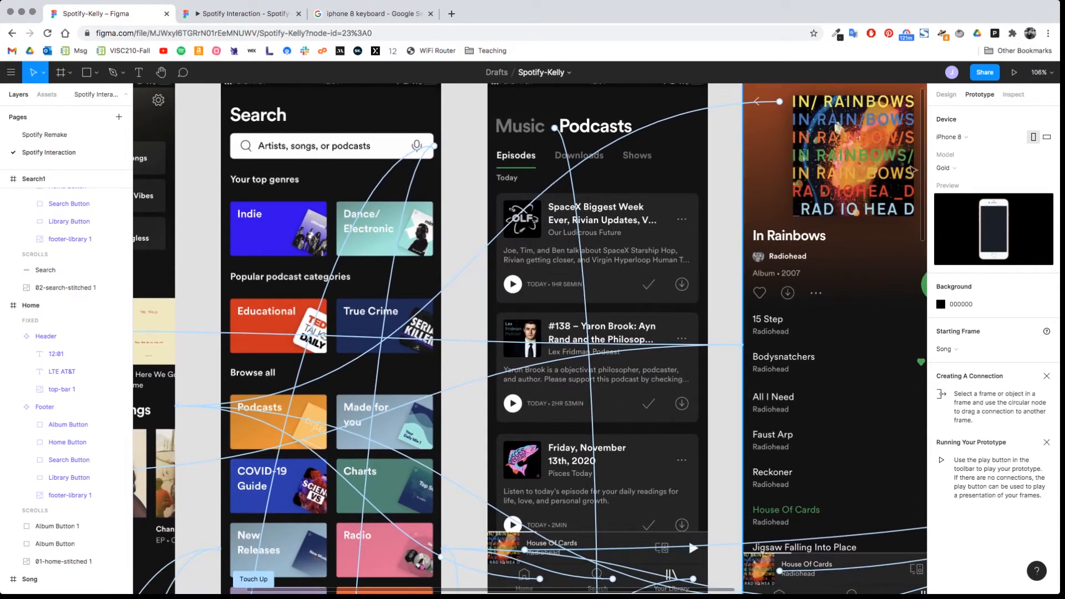
{"action": "scroll", "coordinate": [512, 338], "scroll_direction": "left", "scroll_amount": 7}
{"action": "scroll", "coordinate": [512, 338], "scroll_direction": "down", "scroll_amount": 1}
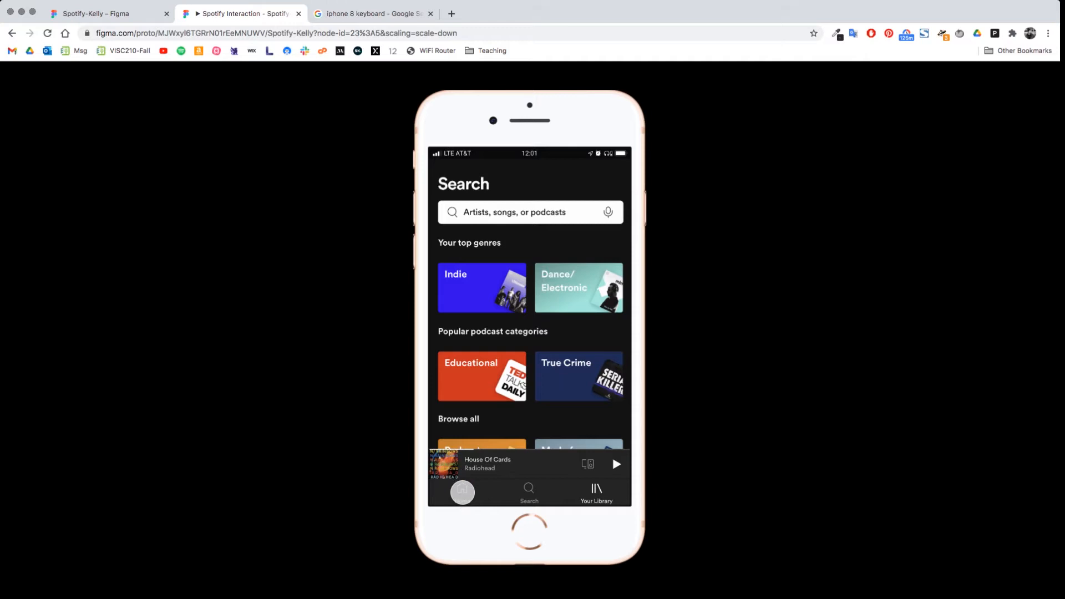
Test the Home, Search and Your Library footer buttons in the running prototype and browse the playlists.
{"action": "left_click", "coordinate": [462, 491]}
{"action": "left_click", "coordinate": [529, 492]}
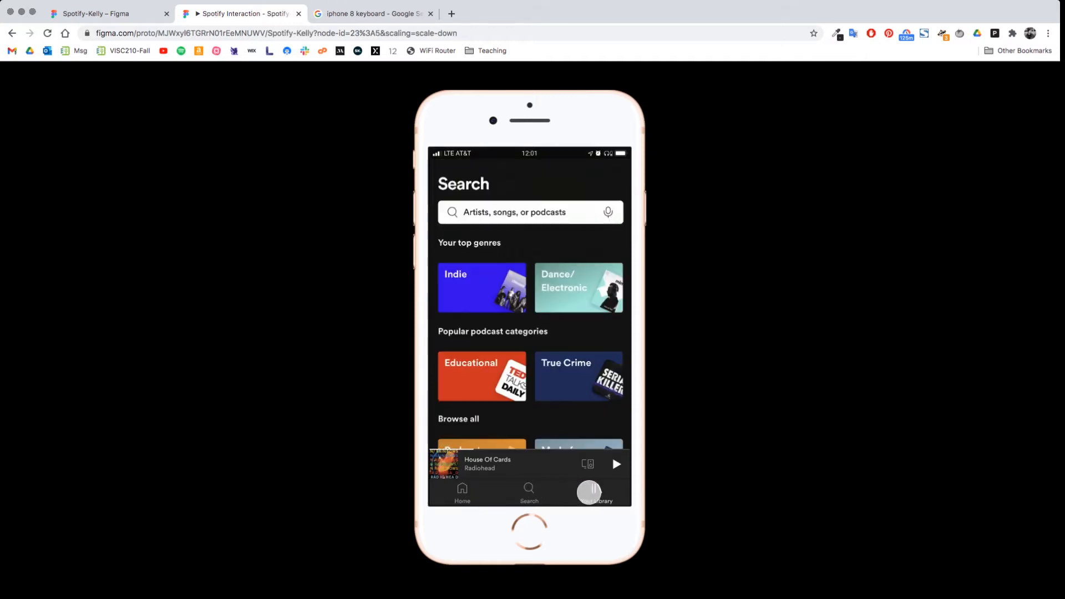
{"action": "left_click", "coordinate": [590, 492]}
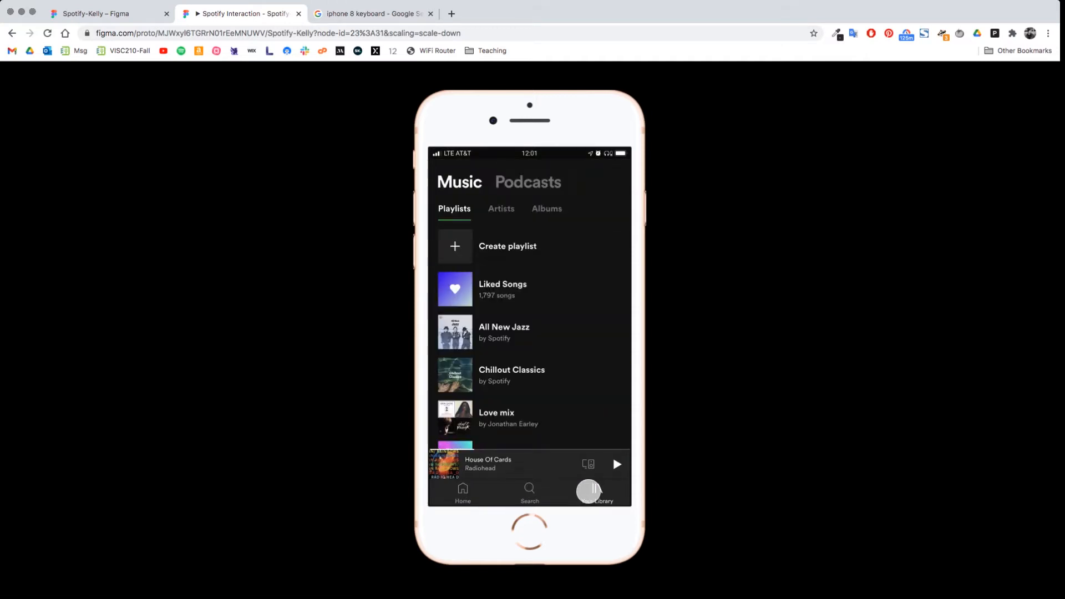
{"action": "scroll", "coordinate": [523, 352], "scroll_direction": "down", "scroll_amount": 5}
{"action": "scroll", "coordinate": [533, 347], "scroll_direction": "up", "scroll_amount": 5}
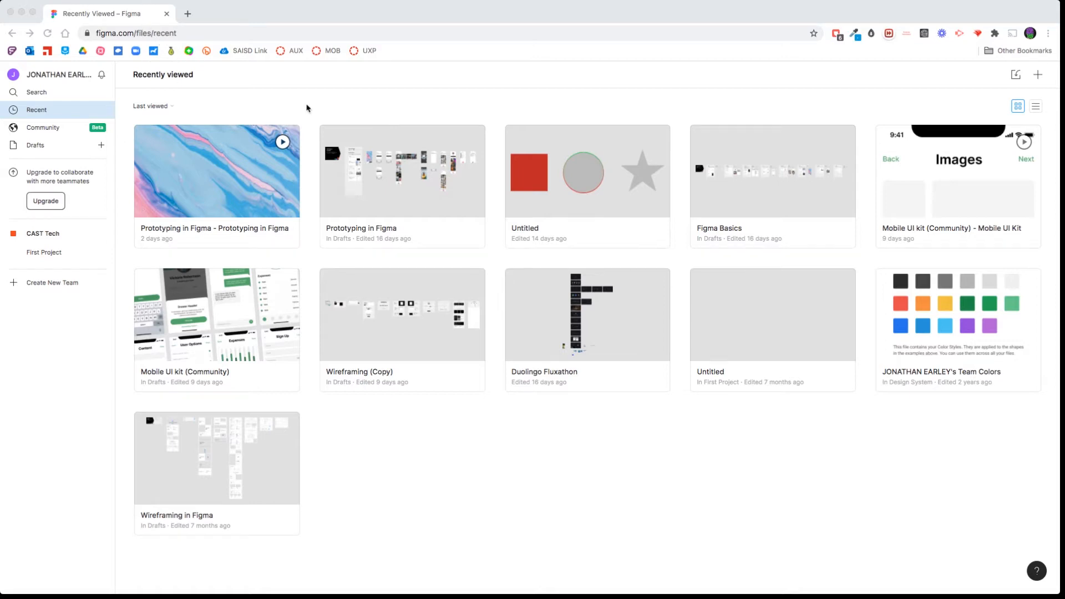
Create a new draft design file and name it Spotify.
{"action": "left_click", "coordinate": [101, 147]}
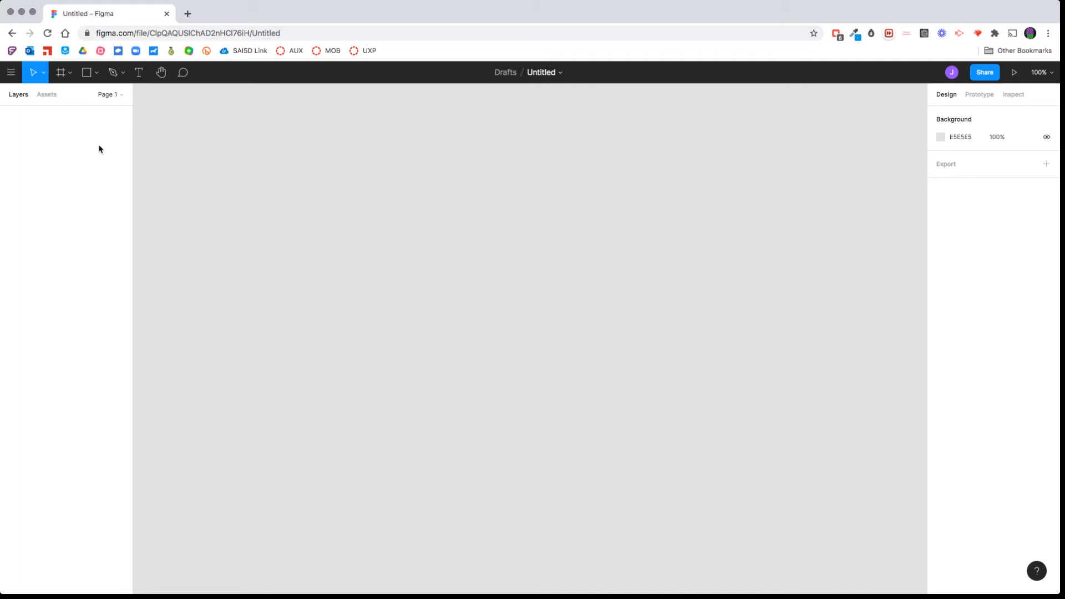
{"action": "left_click", "coordinate": [541, 73]}
{"action": "type", "text": "spotify"}
{"action": "key", "text": "Return"}
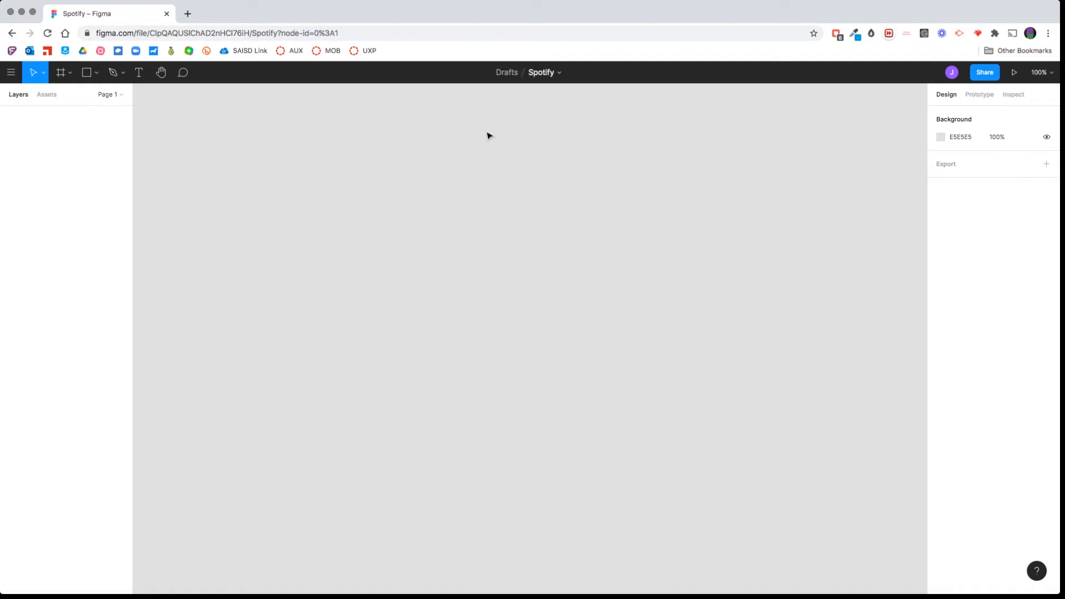
Add an iPhone 8 frame of 375 × 667 to the empty canvas.
{"action": "key", "text": "f"}
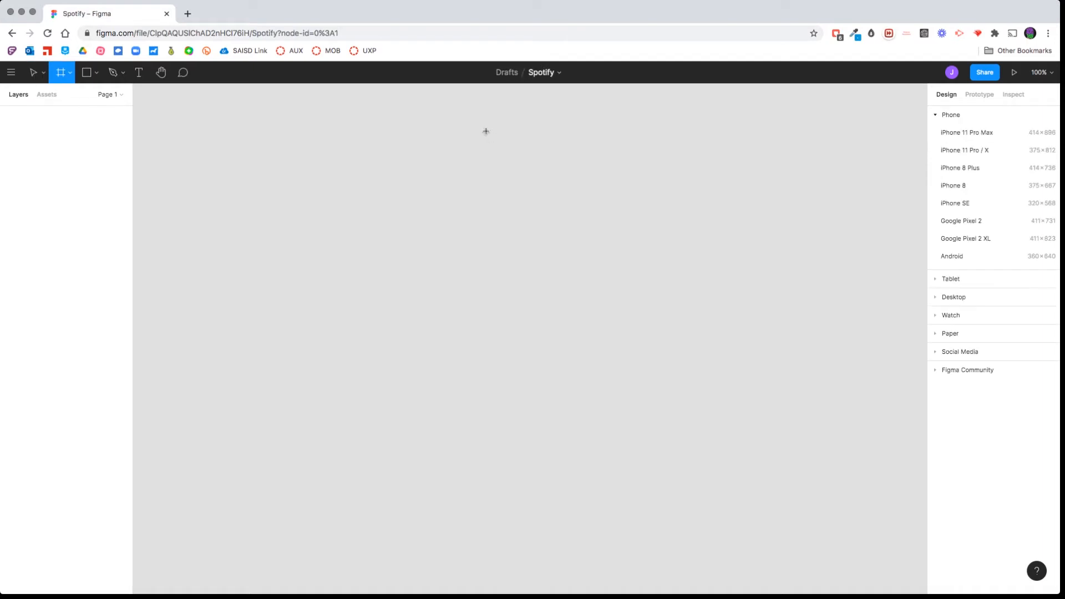
{"action": "left_click", "coordinate": [69, 75]}
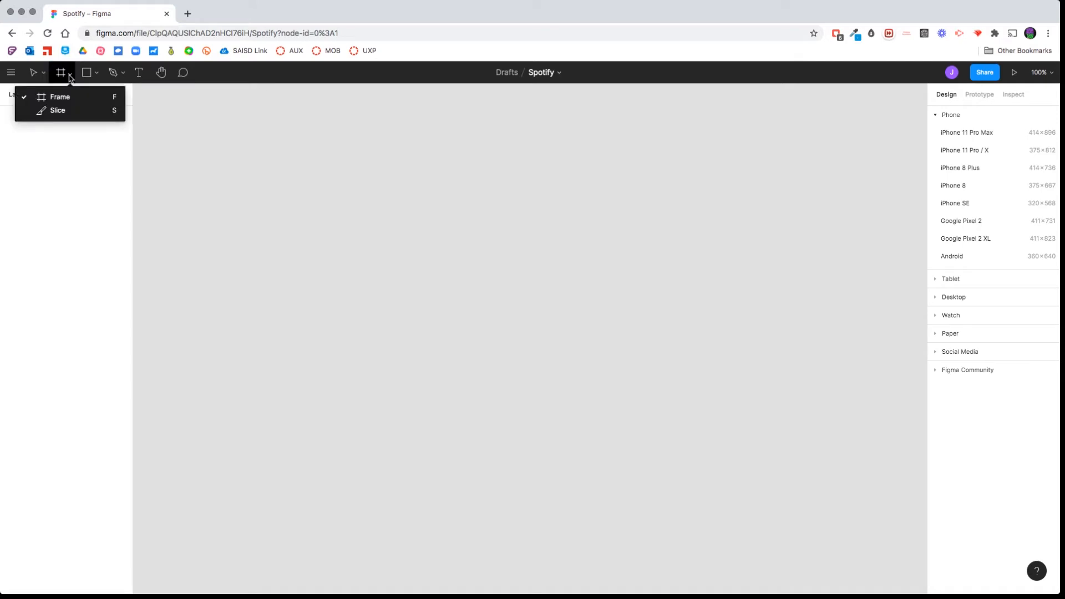
{"action": "left_click", "coordinate": [70, 76]}
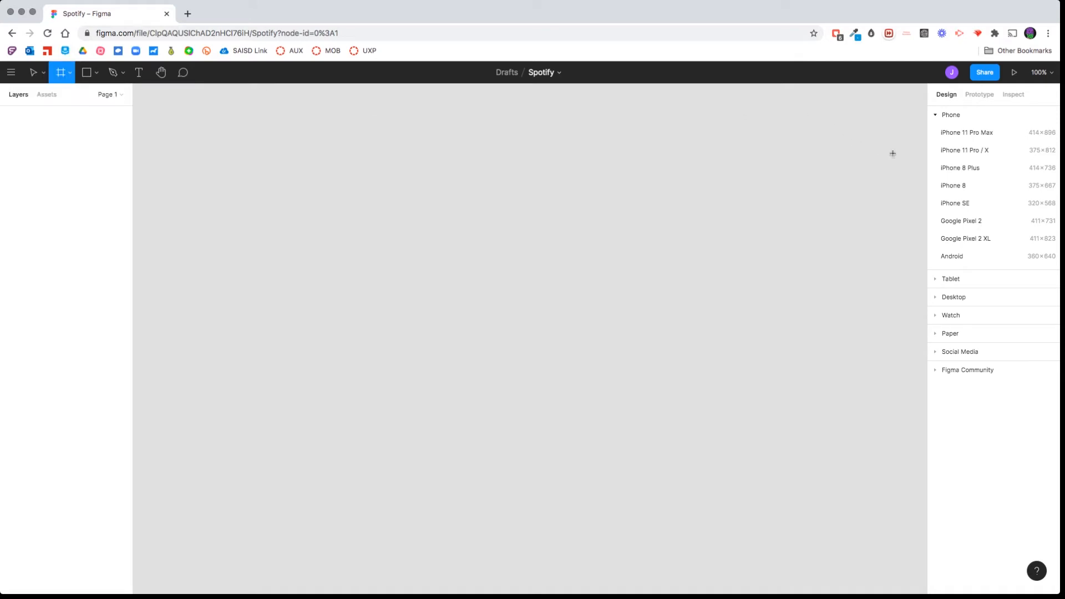
{"action": "left_click", "coordinate": [983, 187]}
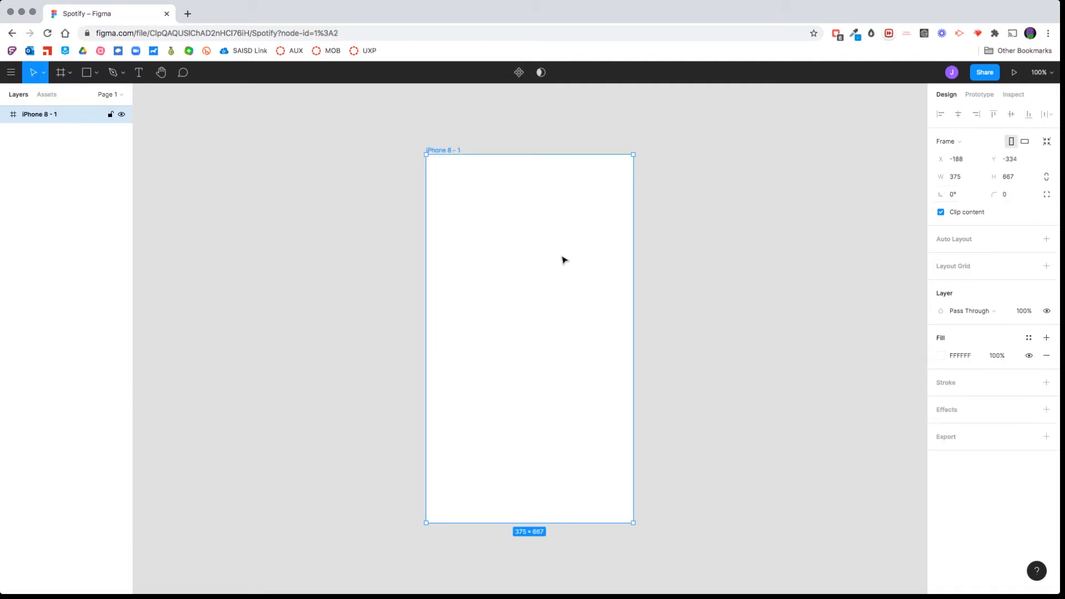
{"action": "scroll", "coordinate": [562, 330], "scroll_direction": "right", "scroll_amount": 6}
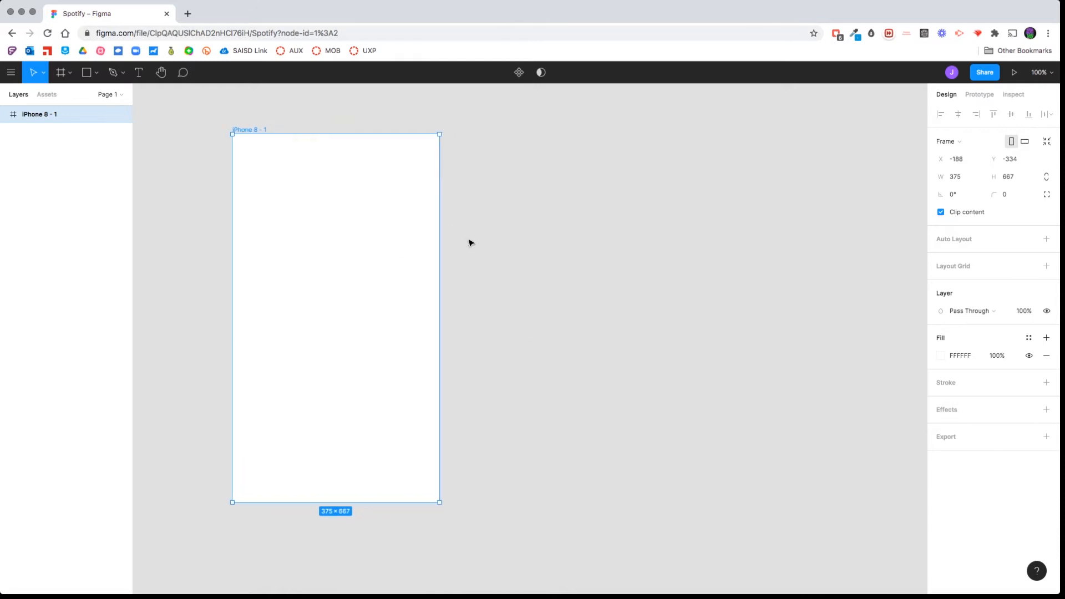
{"action": "left_click", "coordinate": [188, 13]}
{"action": "left_click", "coordinate": [196, 33]}
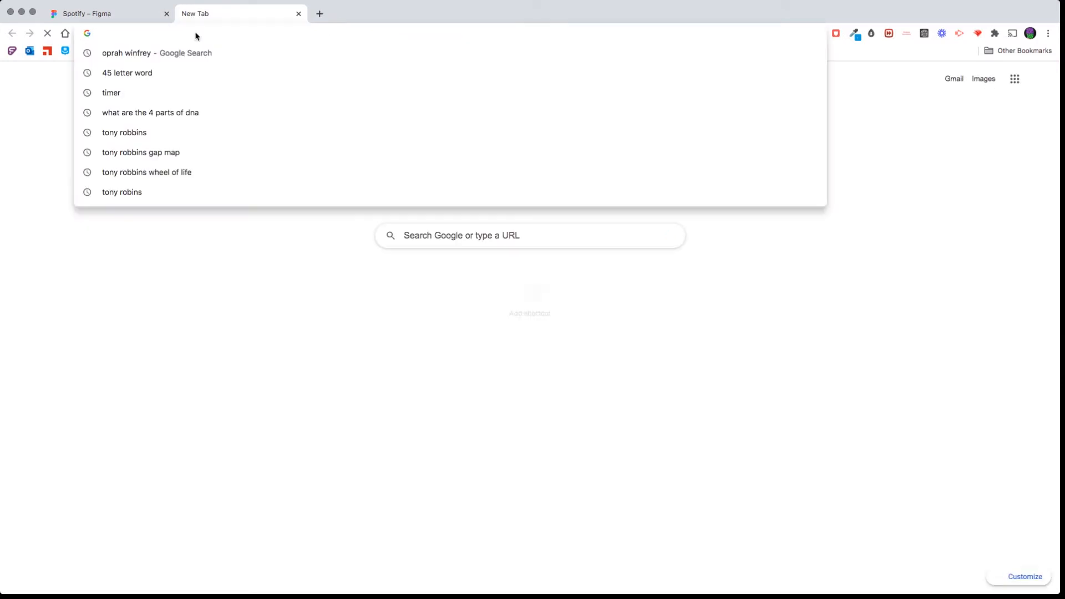
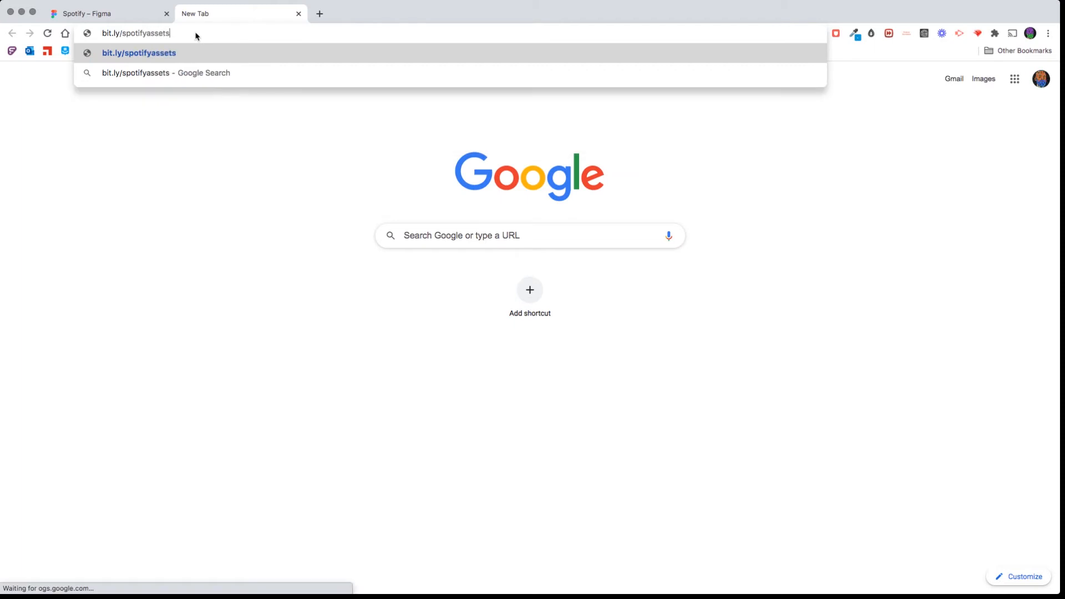
{"action": "key", "text": "Return"}
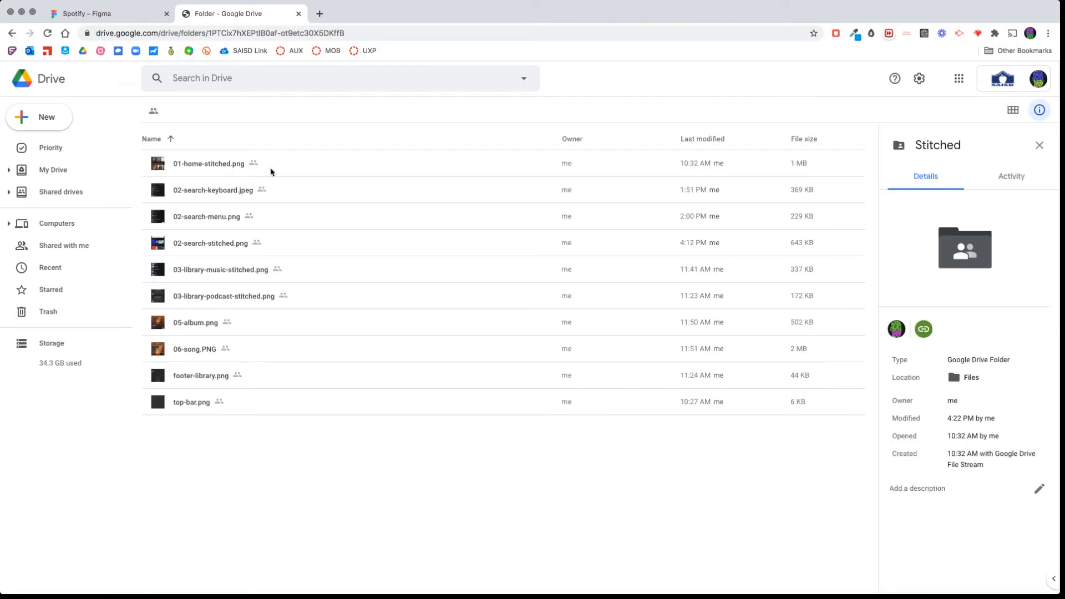
Preview the 01-home-stitched.png image from the Drive folder and close the preview.
{"action": "left_click", "coordinate": [272, 174]}
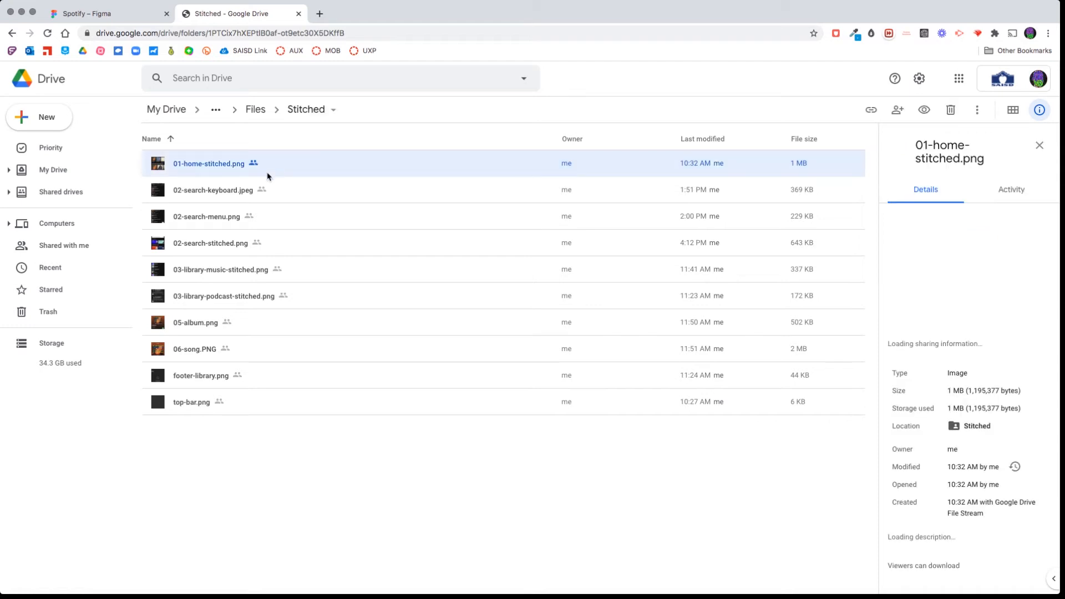
{"action": "double_click", "coordinate": [199, 169]}
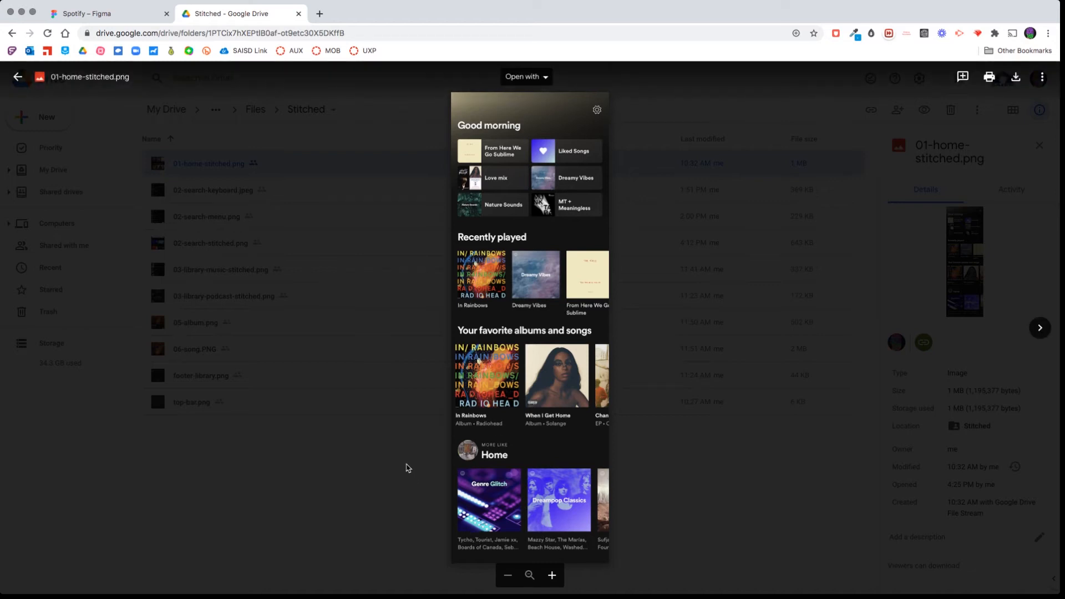
{"action": "left_click", "coordinate": [420, 363]}
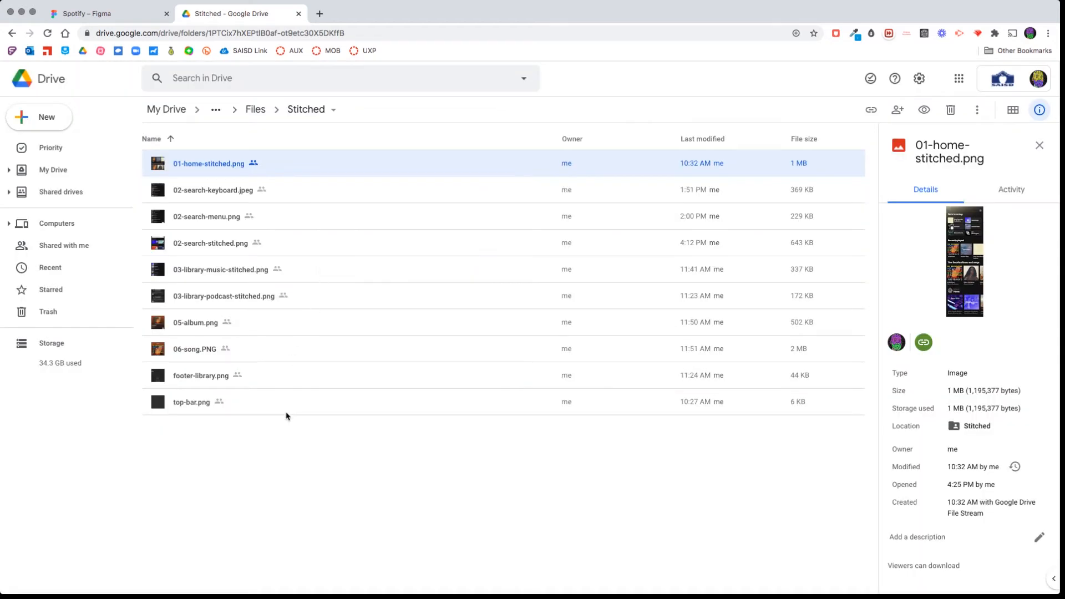
{"action": "key", "text": "super+a"}
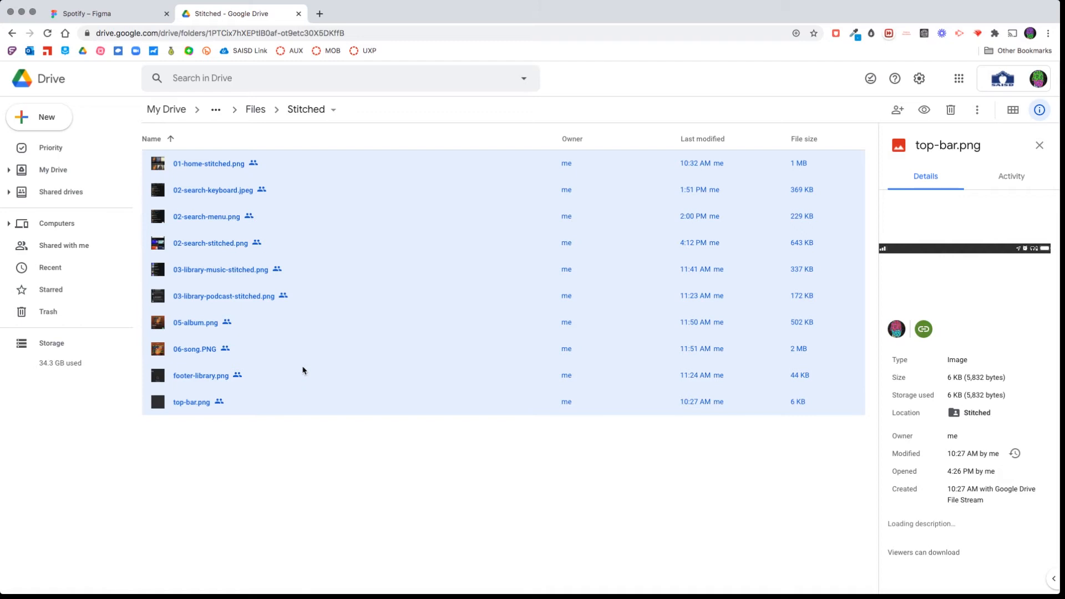
{"action": "right_click", "coordinate": [304, 371]}
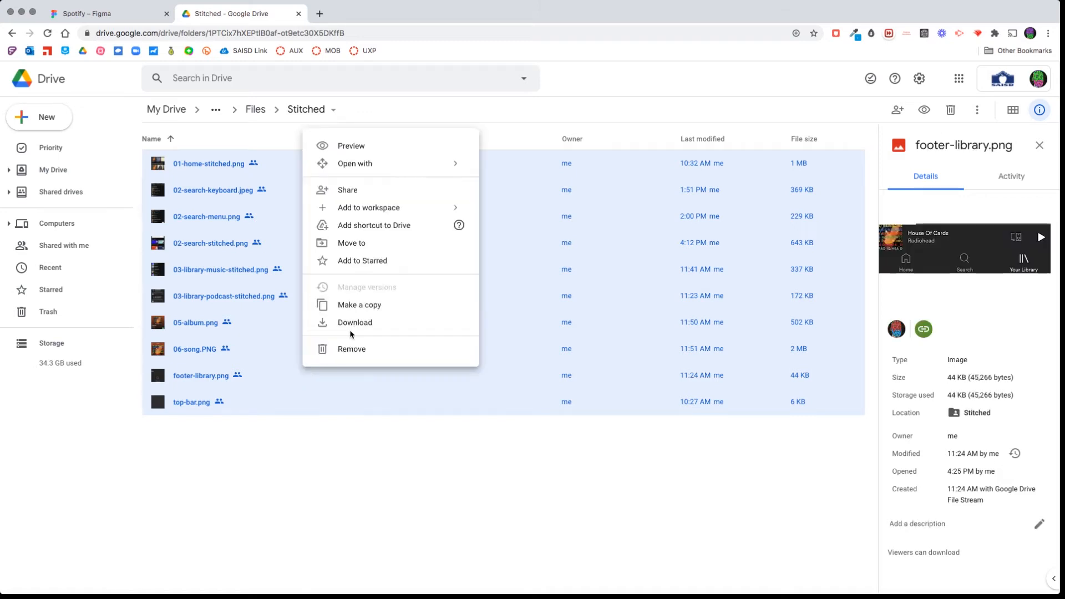
{"action": "left_click", "coordinate": [371, 497]}
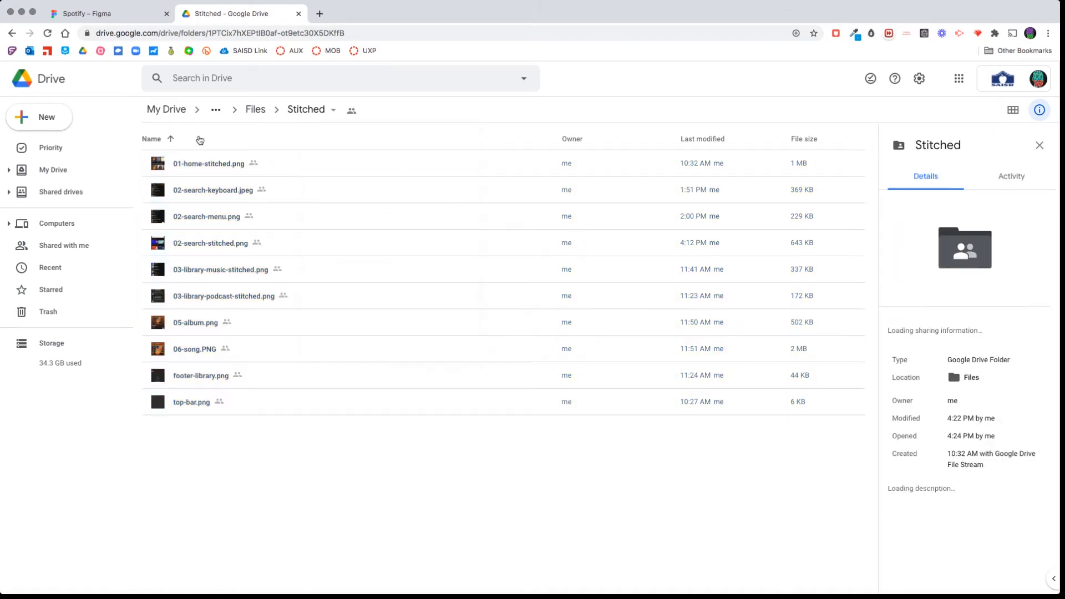
Back in Figma, place top-bar.png from the local Stitched folder in the iPhone 8 frame, at its top edge and scaled to 375 × 21.
{"action": "left_click", "coordinate": [110, 16]}
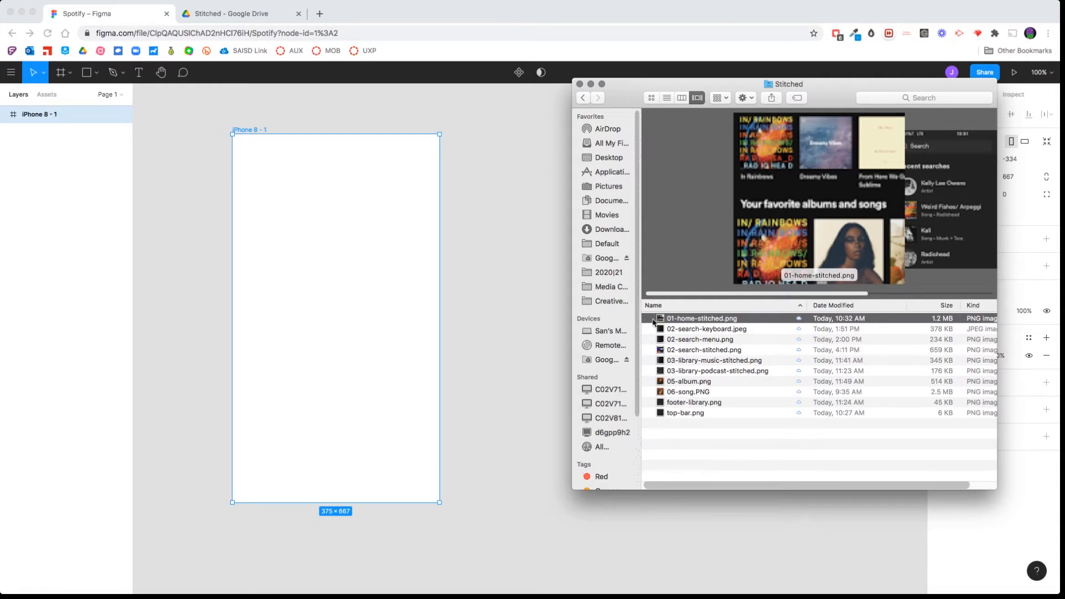
{"action": "left_click", "coordinate": [661, 404]}
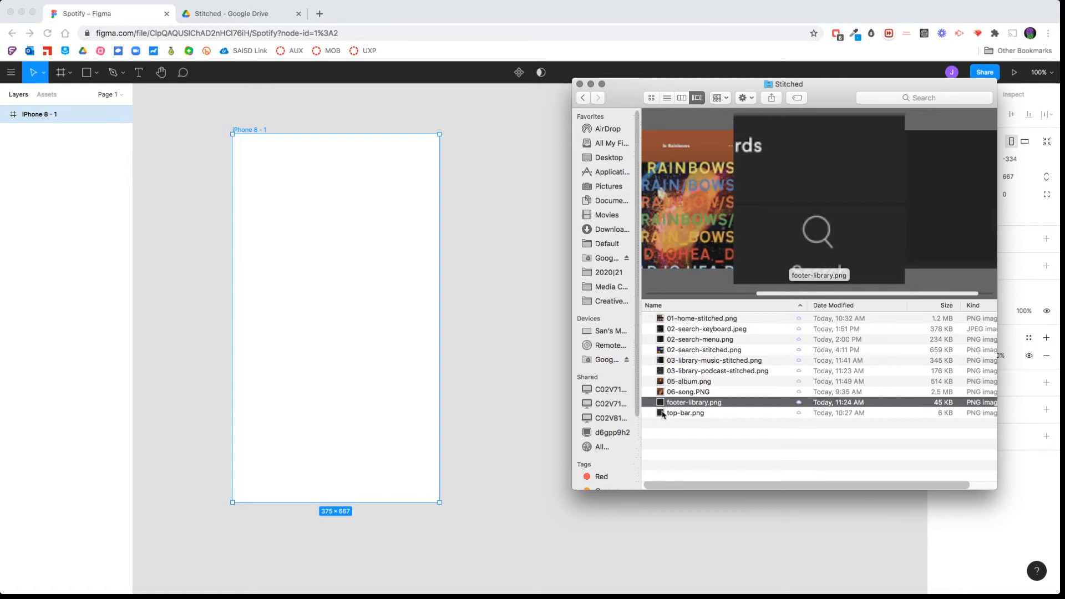
{"action": "left_click", "coordinate": [662, 414]}
{"action": "left_click_drag", "start_coordinate": [663, 415], "coordinate": [321, 238]}
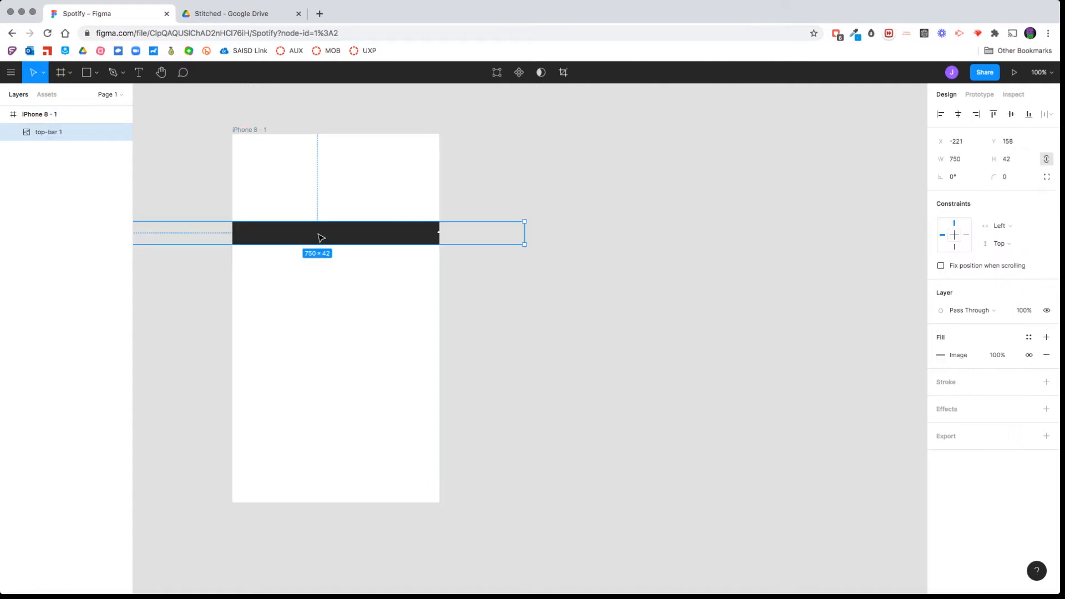
{"action": "left_click_drag", "start_coordinate": [300, 235], "coordinate": [418, 151]}
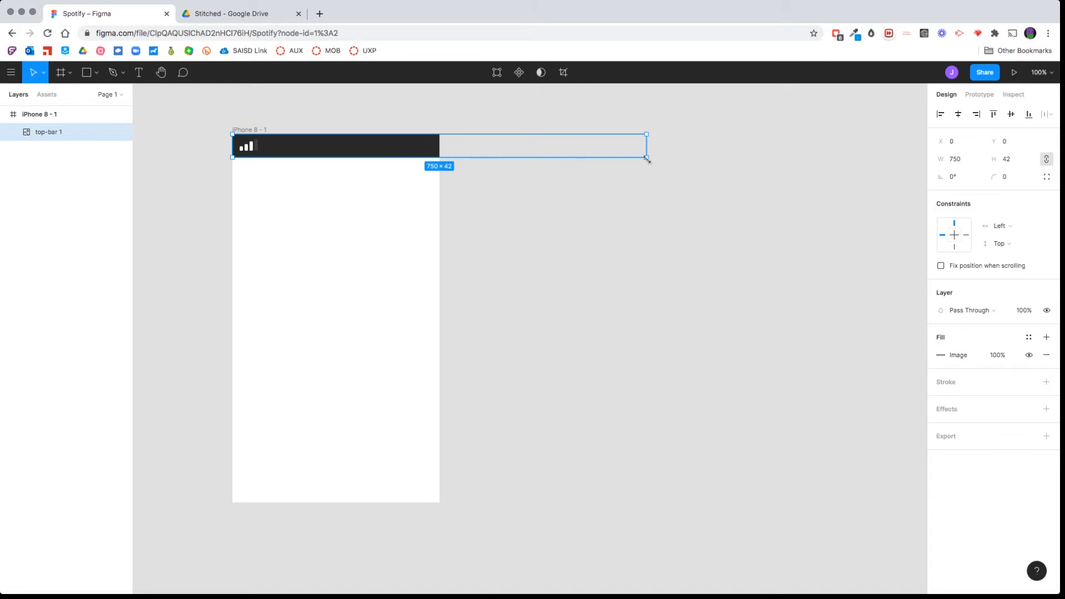
{"action": "left_click_drag", "start_coordinate": [646, 157], "coordinate": [440, 145]}
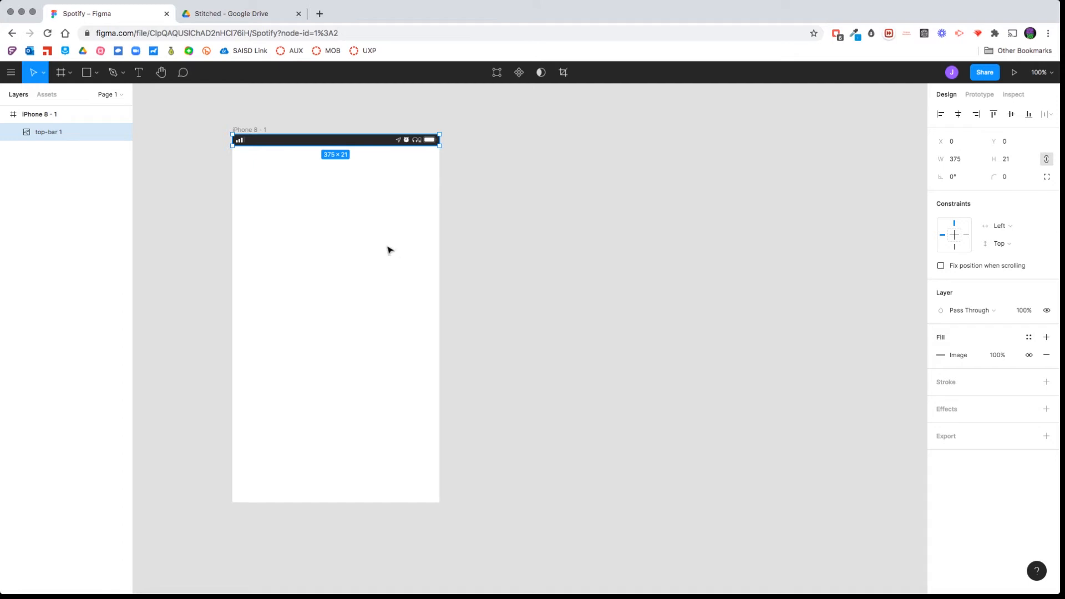
Turn the top-bar image into a component and show it among the local components.
{"action": "right_click", "coordinate": [350, 141]}
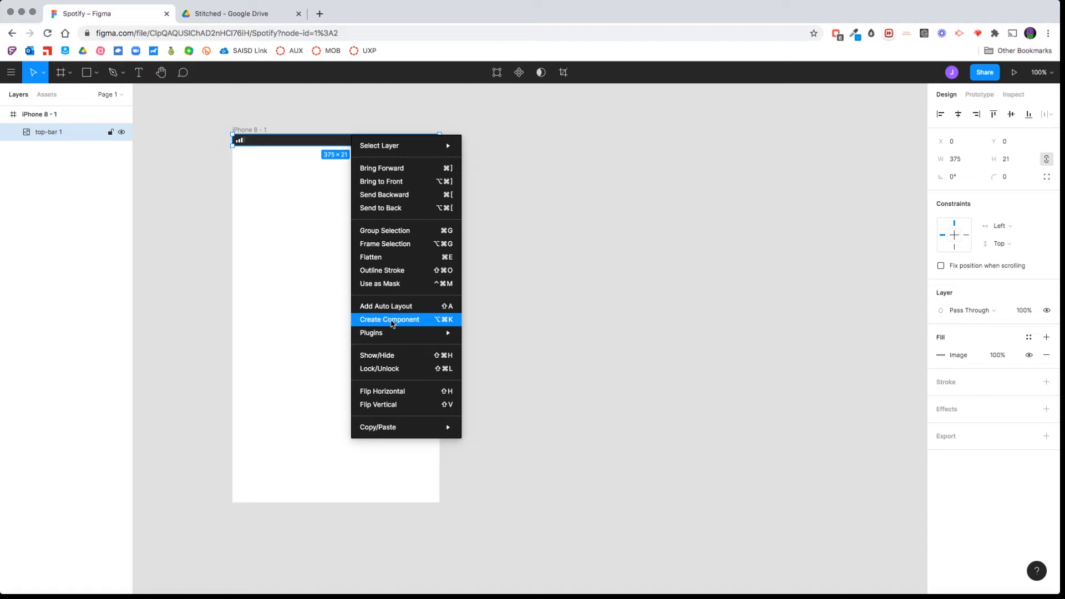
{"action": "left_click", "coordinate": [395, 322]}
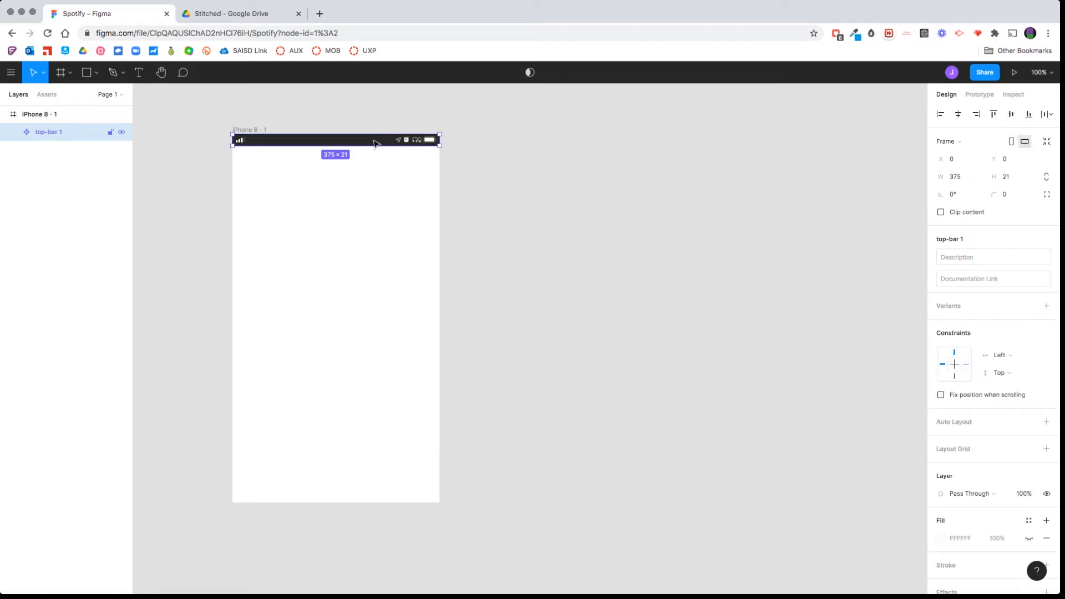
{"action": "left_click", "coordinate": [56, 95]}
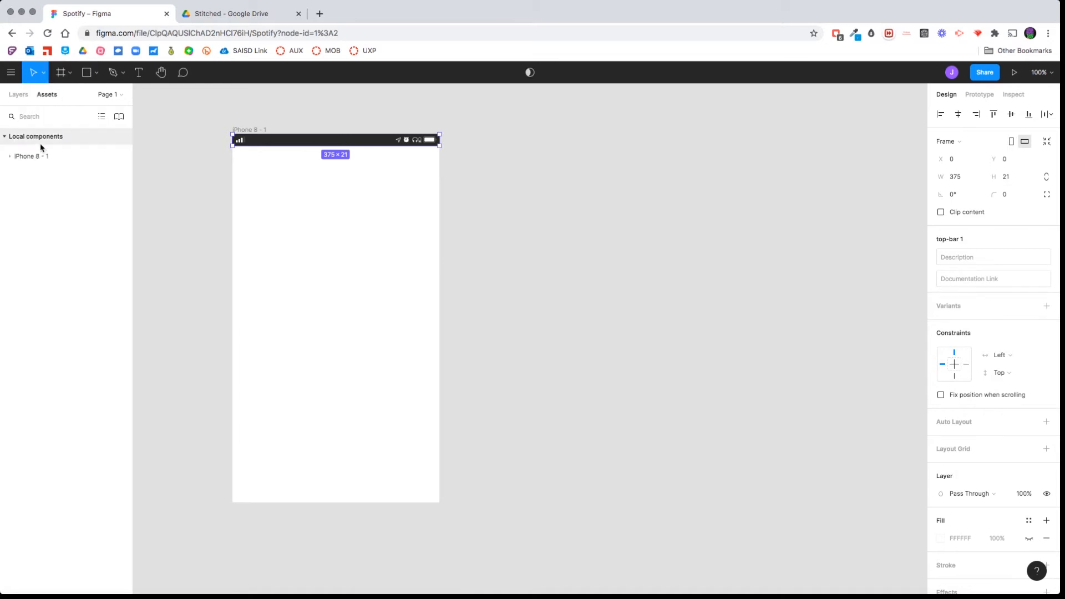
{"action": "left_click", "coordinate": [10, 158]}
{"action": "left_click", "coordinate": [46, 184]}
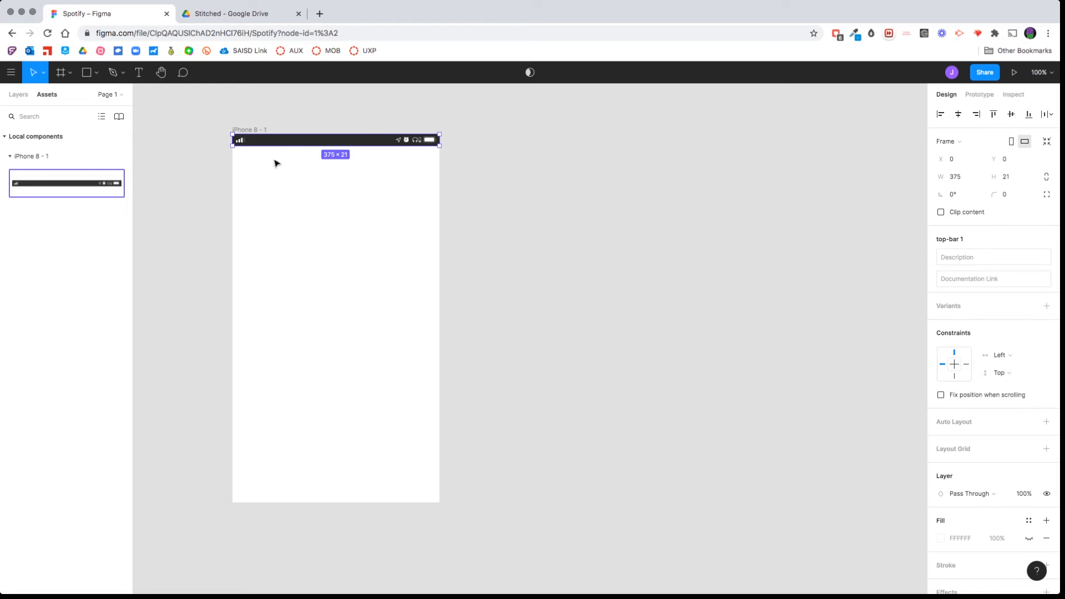
Add a text box about 108 × 13 beside the signal bars inside the top-bar component, reading AT&T LTE.
{"action": "double_click", "coordinate": [286, 140]}
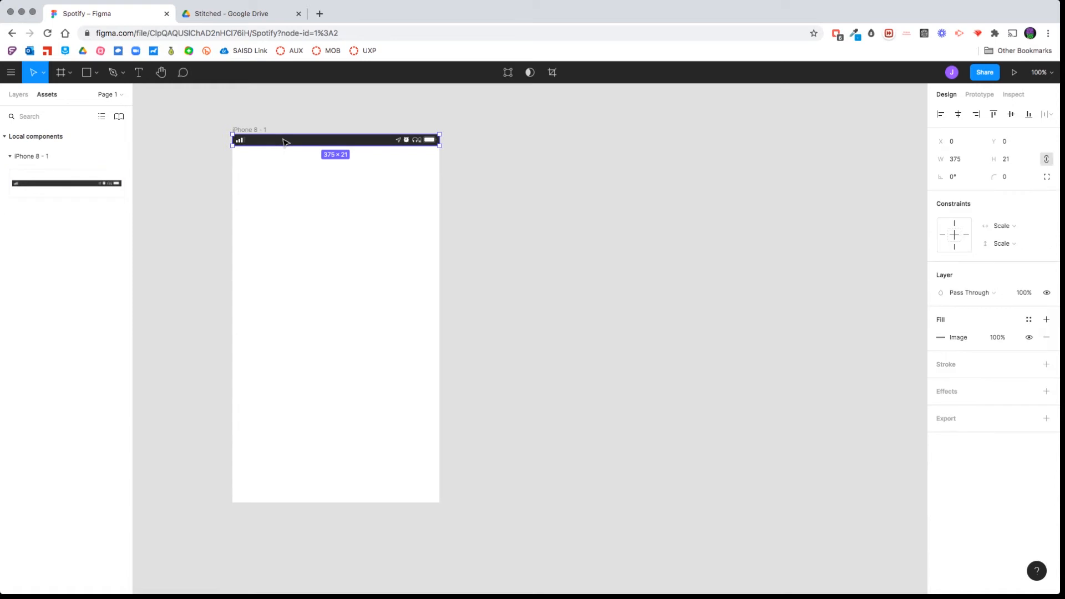
{"action": "key", "text": "shift+2"}
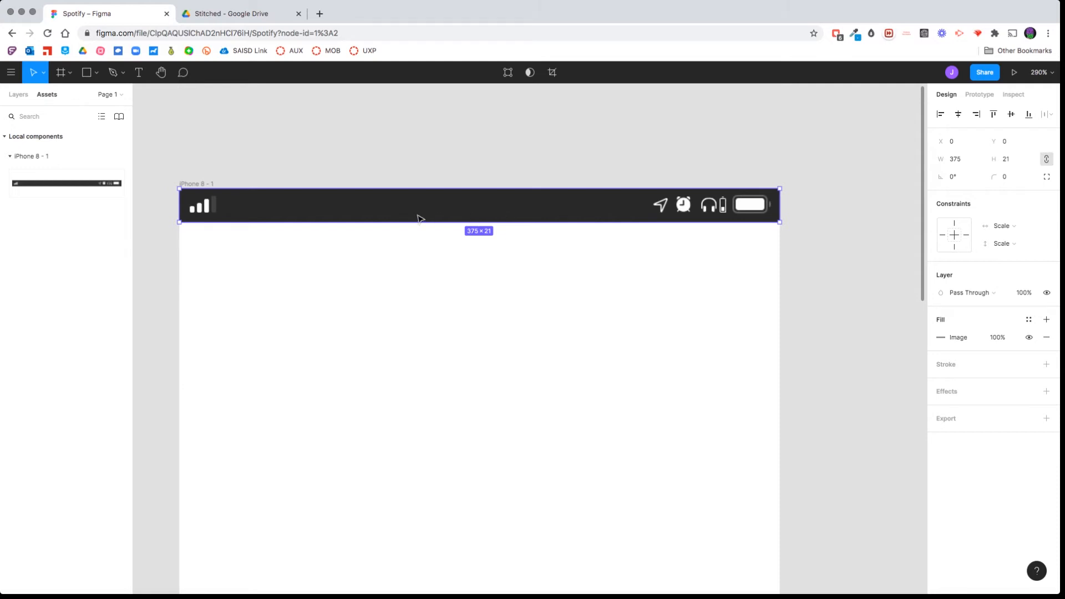
{"action": "key", "text": "t"}
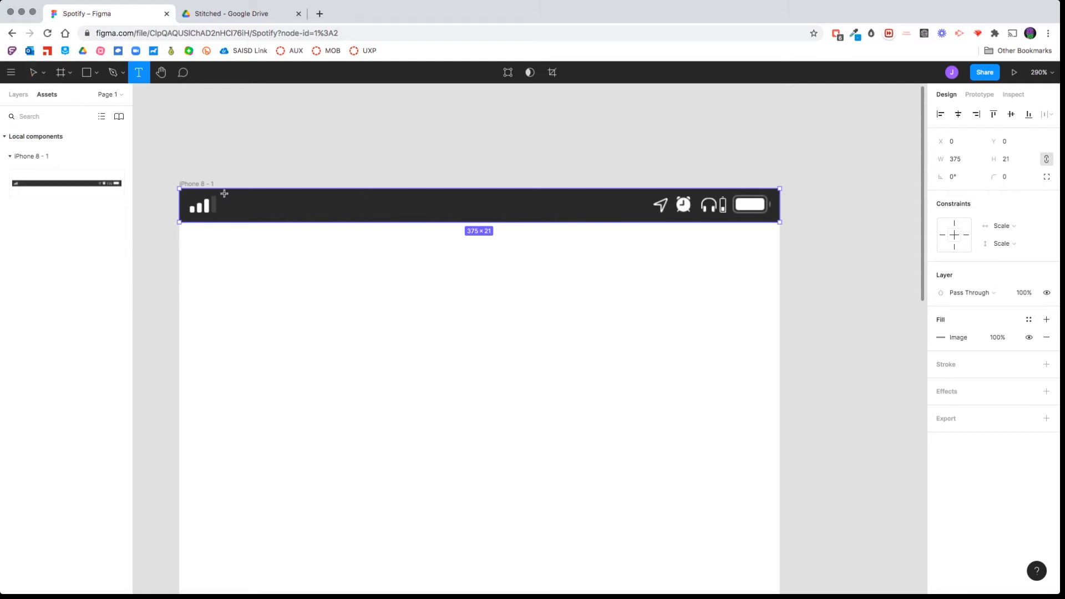
{"action": "left_click_drag", "start_coordinate": [222, 193], "coordinate": [396, 213]}
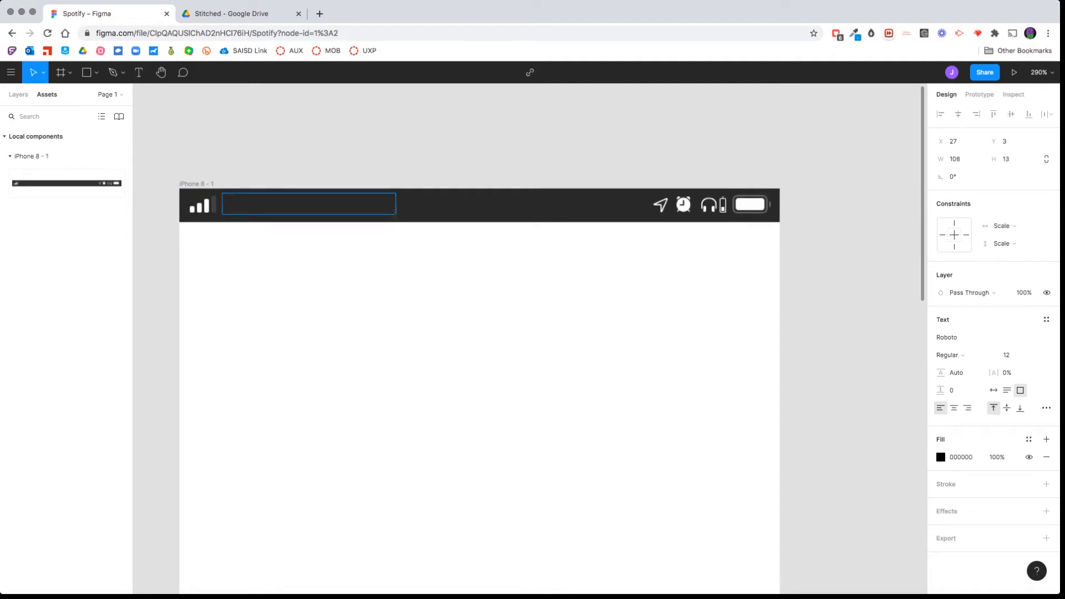
{"action": "type", "text": "AT&T LTE"}
Color the AT&T LTE text white (FFFFFF) and narrow its text box to 56 wide.
{"action": "left_click_drag", "start_coordinate": [330, 205], "coordinate": [222, 205]}
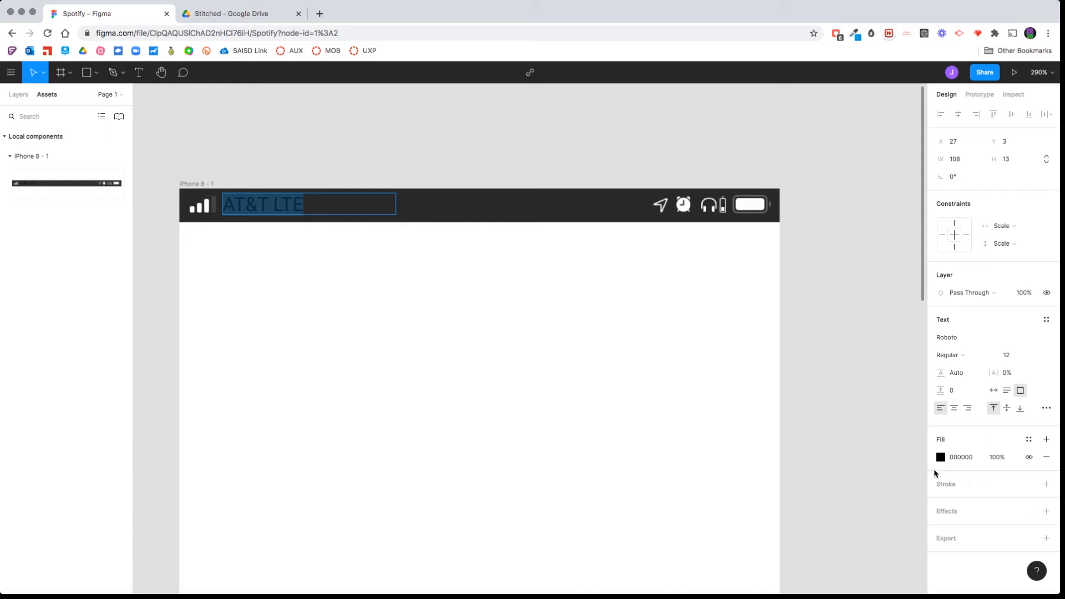
{"action": "left_click", "coordinate": [940, 458]}
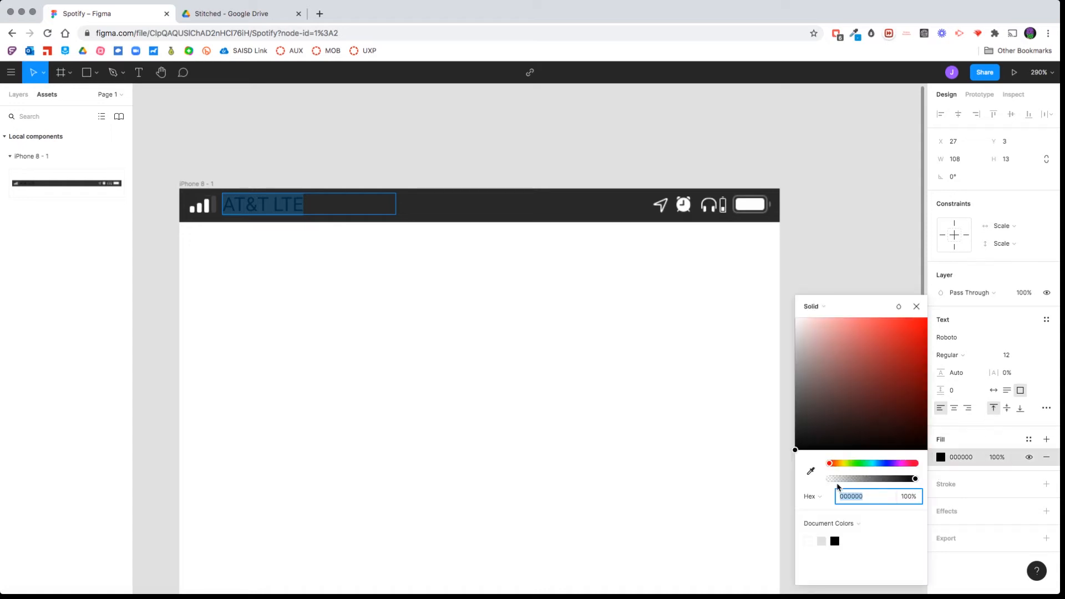
{"action": "type", "text": "ffffff"}
{"action": "key", "text": "Return"}
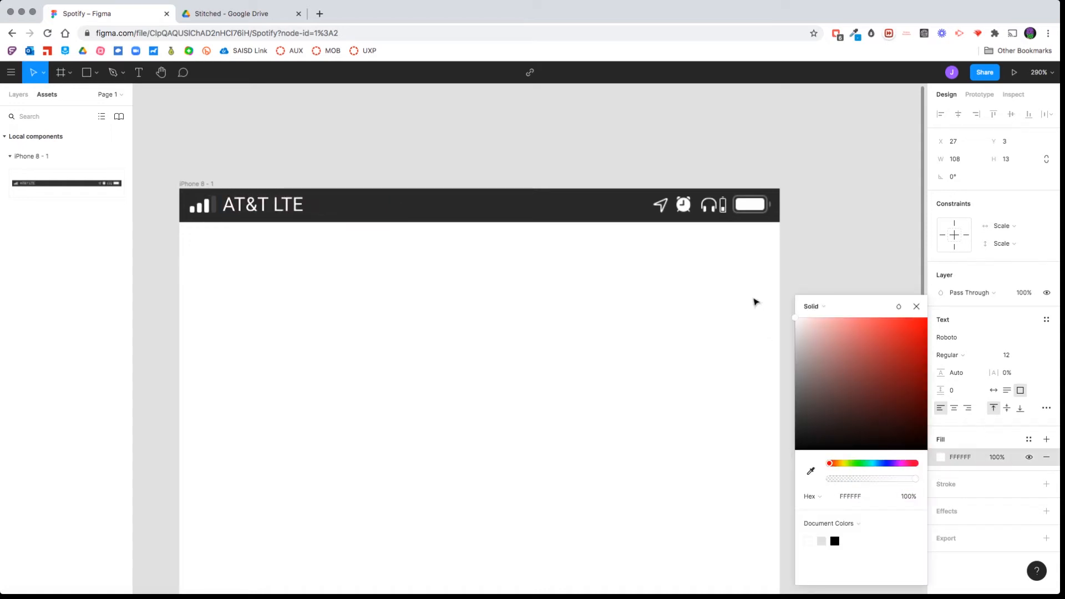
{"action": "key", "text": "Escape"}
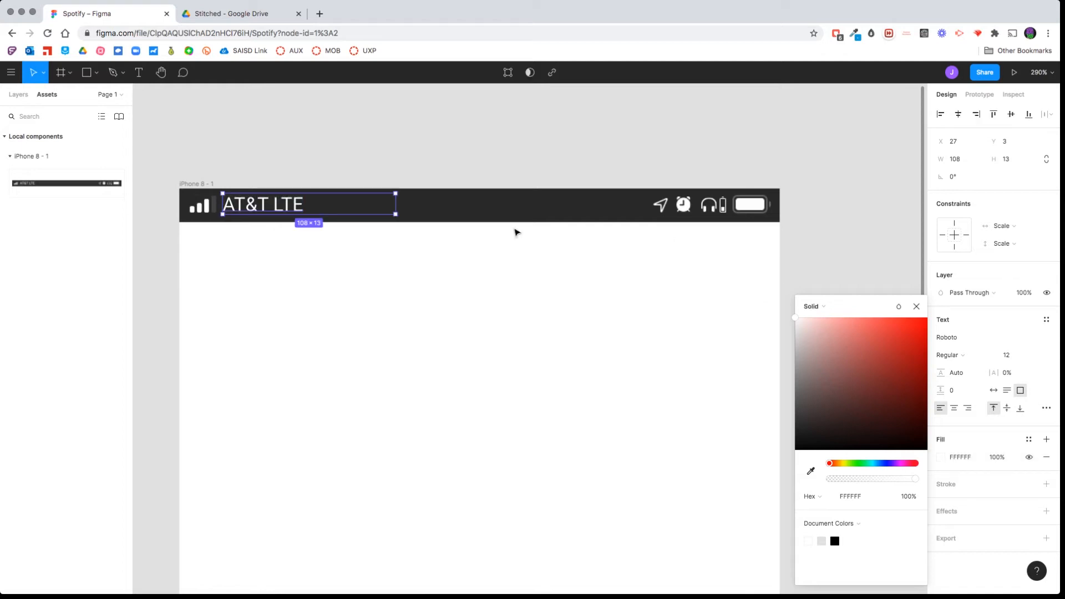
{"action": "left_click_drag", "start_coordinate": [395, 204], "coordinate": [312, 203]}
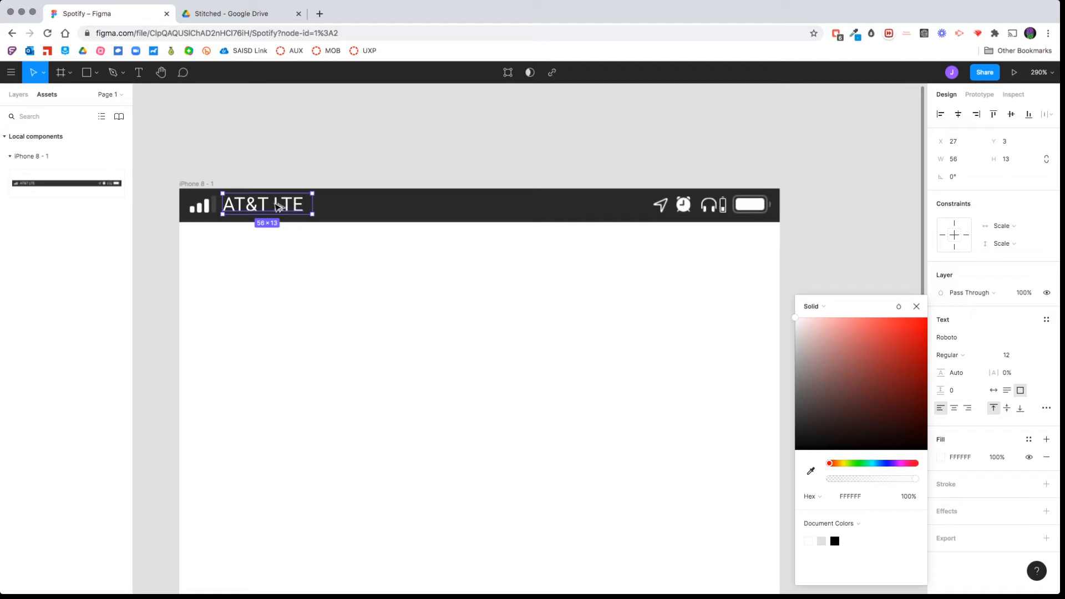
Duplicate the AT&T LTE text to the middle of the top bar at X 159, Y 3 and center-align its text.
{"action": "left_click_drag", "start_coordinate": [278, 207], "coordinate": [481, 214]}
{"action": "key", "text": "Delete"}
{"action": "left_click", "coordinate": [288, 205]}
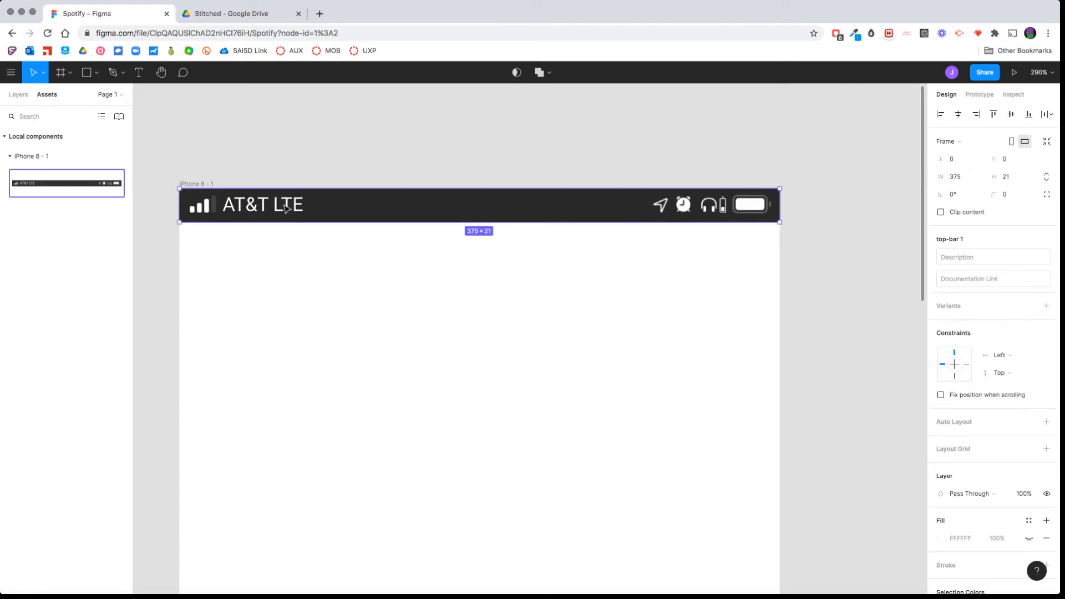
{"action": "double_click", "coordinate": [290, 201]}
{"action": "key", "text": "super+d"}
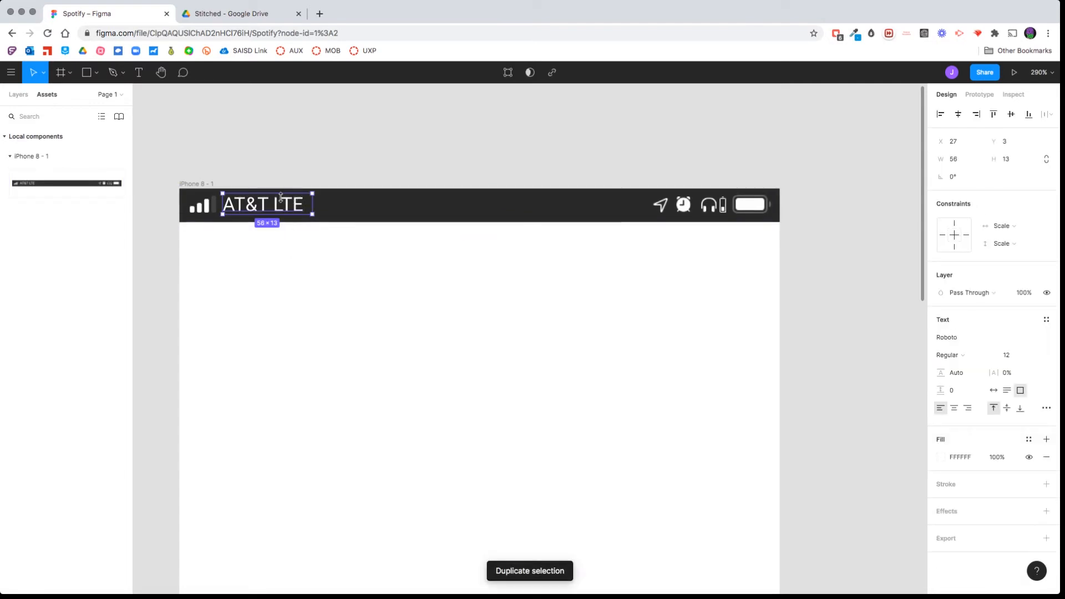
{"action": "left_click_drag", "start_coordinate": [298, 205], "coordinate": [508, 214]}
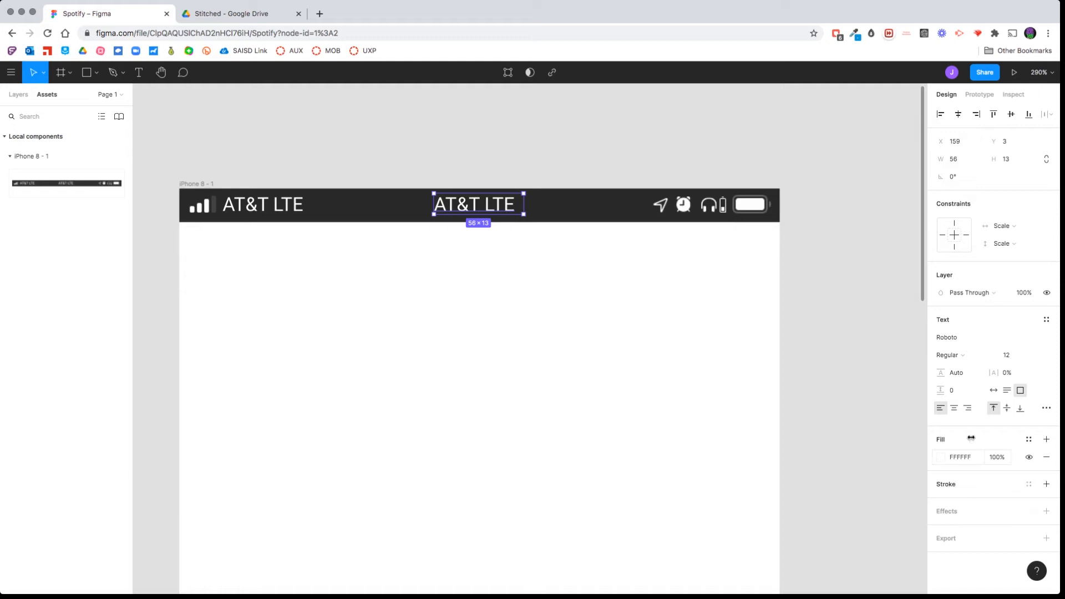
{"action": "left_click", "coordinate": [954, 409]}
Replace the text of the middle copy in the top bar with 4:29 PM.
{"action": "left_click", "coordinate": [473, 203]}
{"action": "double_click", "coordinate": [473, 198]}
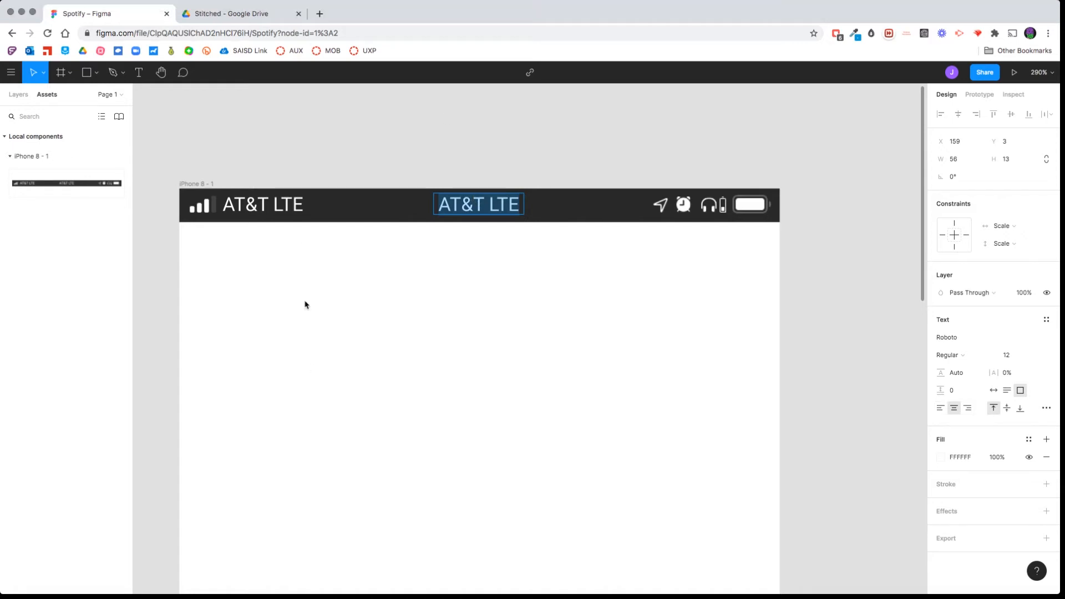
{"action": "type", "text": "4"}
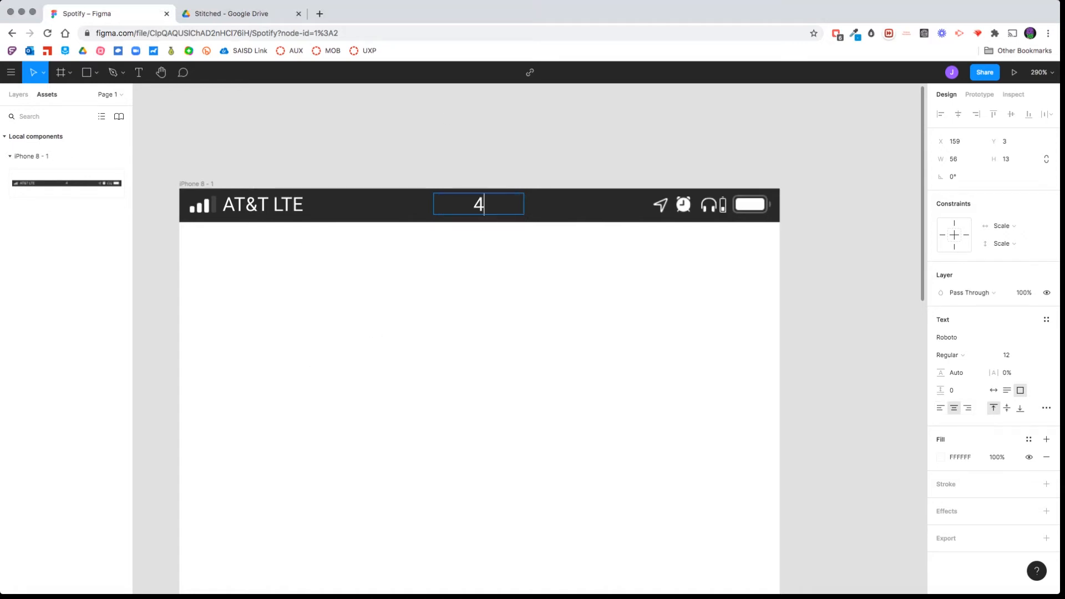
{"action": "type", "text": ":29 PM"}
{"action": "left_click", "coordinate": [559, 292]}
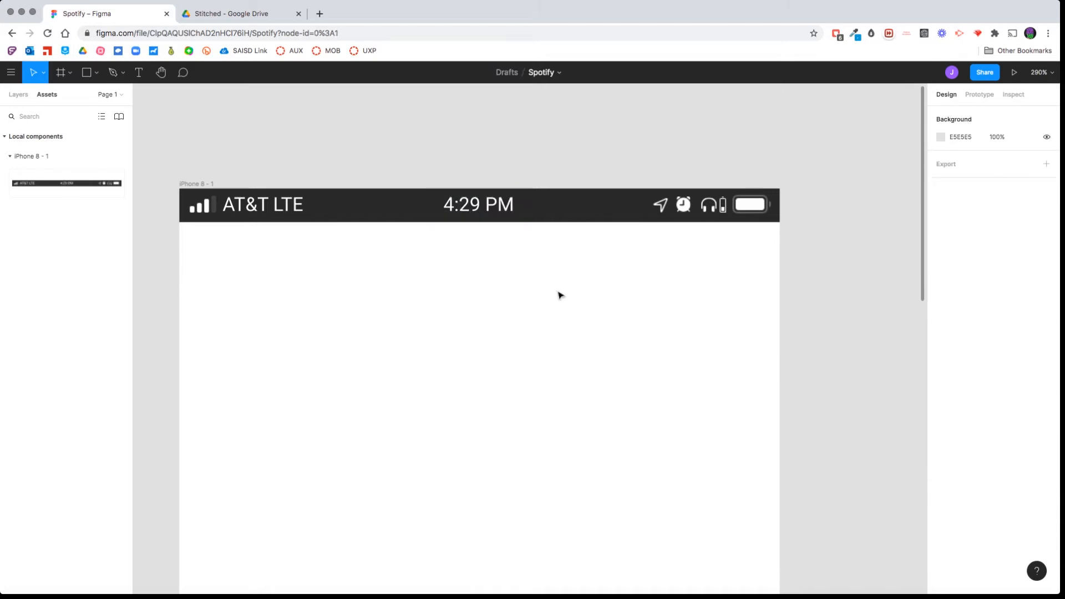
{"action": "scroll", "coordinate": [416, 244], "scroll_direction": "down", "scroll_amount": 5}
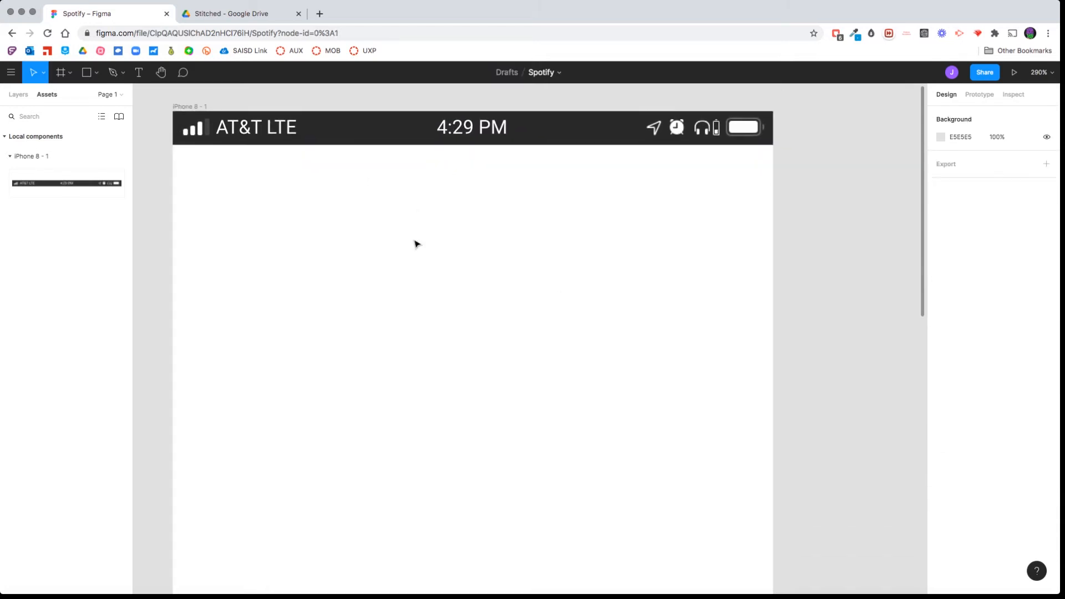
Import footer-library.png from the Stitched folder and place it along the bottom edge of the iPhone 8 frame at X 0, Y 562.
{"action": "scroll", "coordinate": [417, 246], "scroll_direction": "down", "scroll_amount": 3}
{"action": "scroll", "coordinate": [415, 250], "scroll_direction": "down", "scroll_amount": 6}
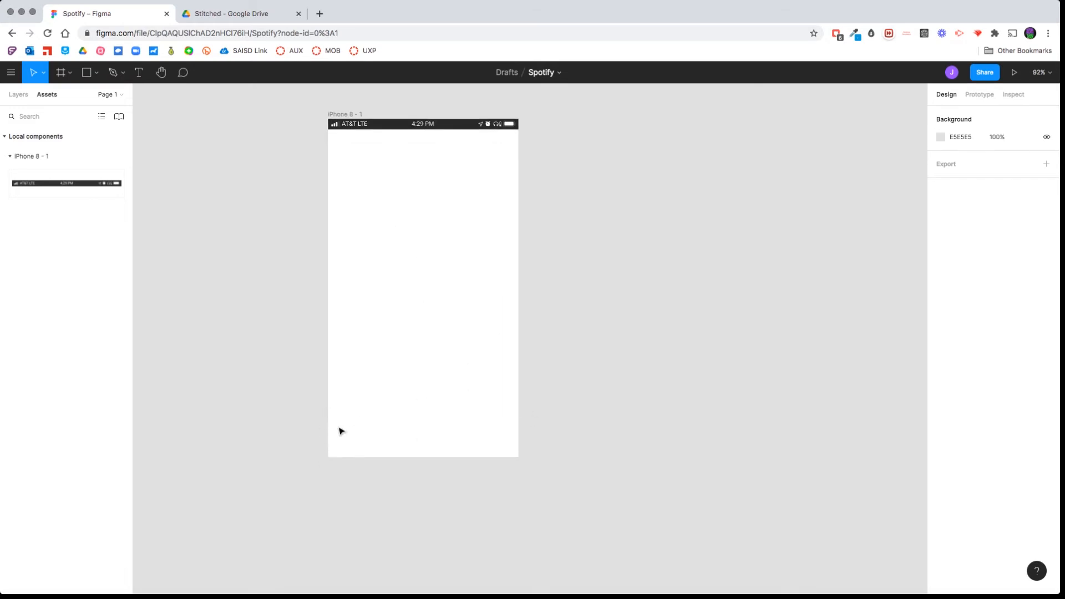
{"action": "key", "text": "super+Tab"}
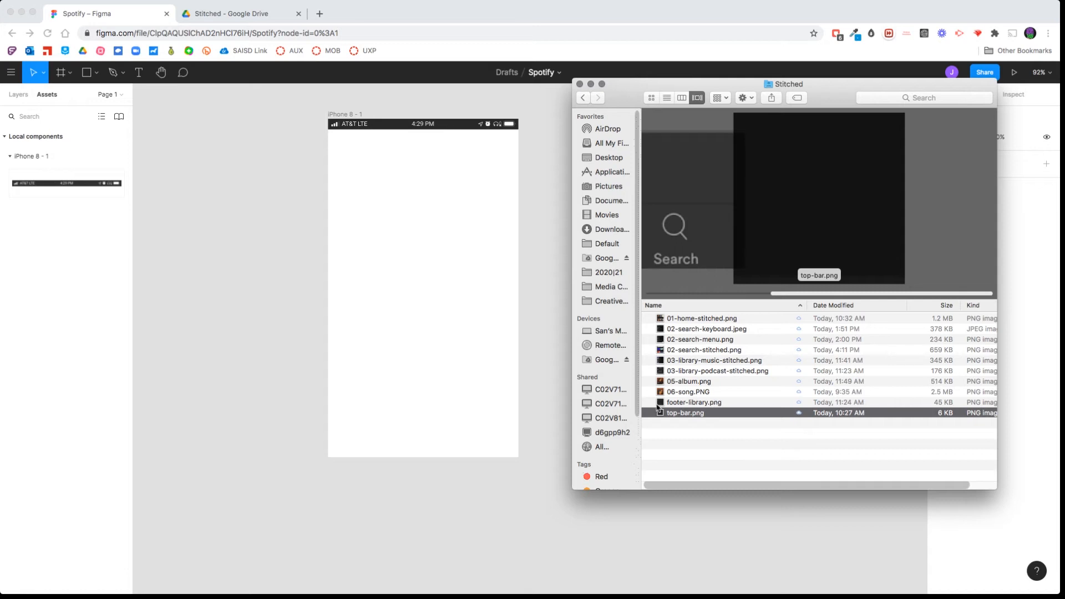
{"action": "left_click_drag", "start_coordinate": [663, 407], "coordinate": [486, 403]}
{"action": "left_click_drag", "start_coordinate": [680, 352], "coordinate": [517, 423]}
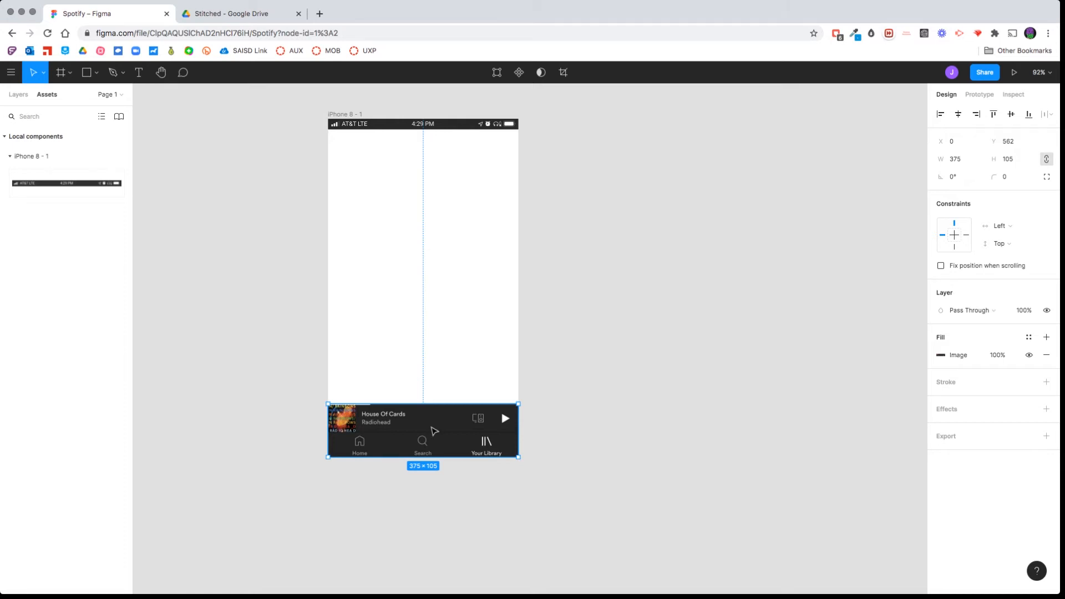
Draw a rectangle about 54 × 55 over the album cover in the footer image.
{"action": "scroll", "coordinate": [409, 471], "scroll_direction": "down", "scroll_amount": 1}
{"action": "scroll", "coordinate": [409, 471], "scroll_direction": "up", "scroll_amount": 5}
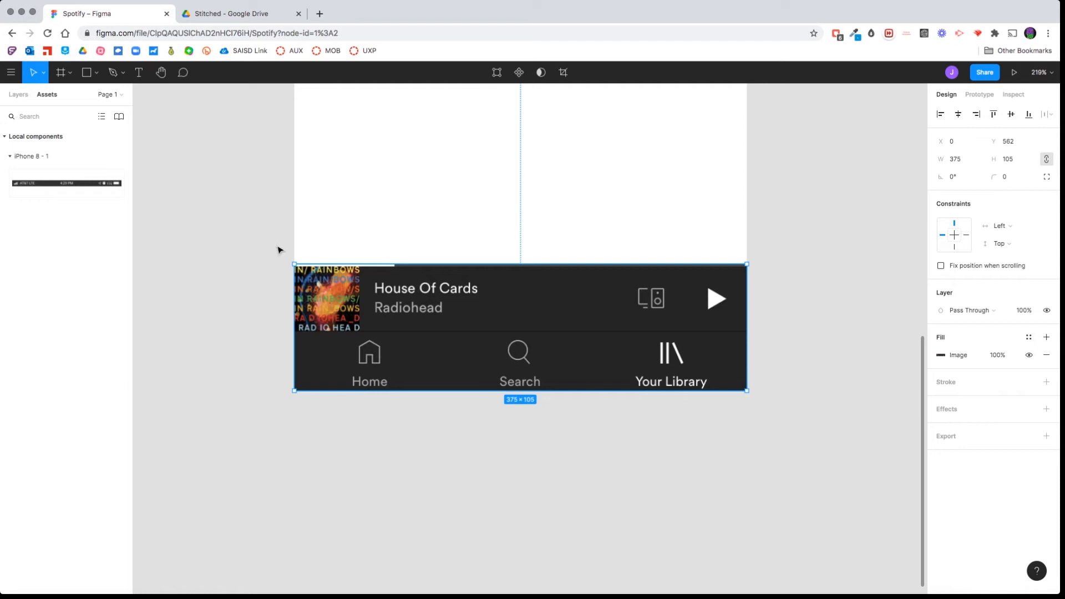
{"action": "key", "text": "r"}
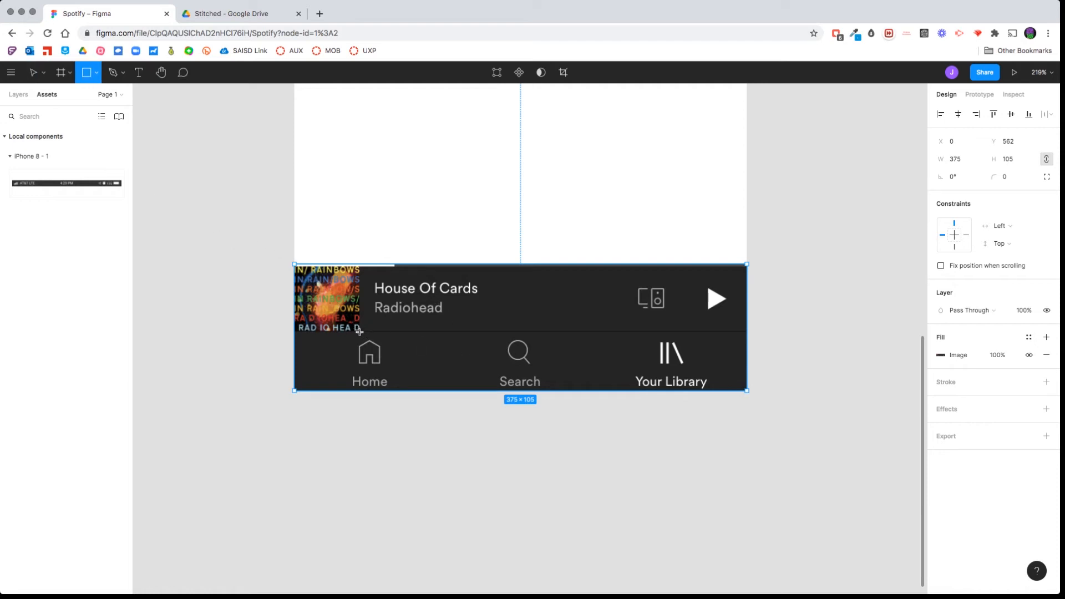
{"action": "mouse_move", "coordinate": [360, 330]}
{"action": "left_mouse_down"}
{"action": "mouse_move", "coordinate": [320, 305]}
{"action": "mouse_move", "coordinate": [295, 269]}
{"action": "left_mouse_up"}
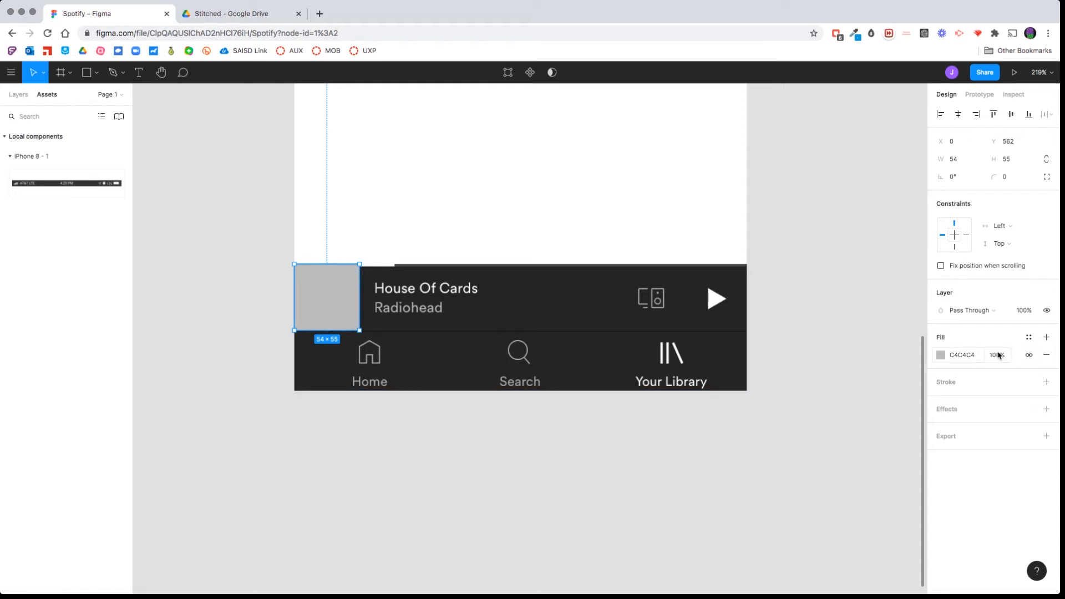
Fill the album cover rectangle with black (000000) and set its layer blend mode to Screen.
{"action": "left_click", "coordinate": [942, 355]}
{"action": "left_click_drag", "start_coordinate": [831, 425], "coordinate": [769, 491]}
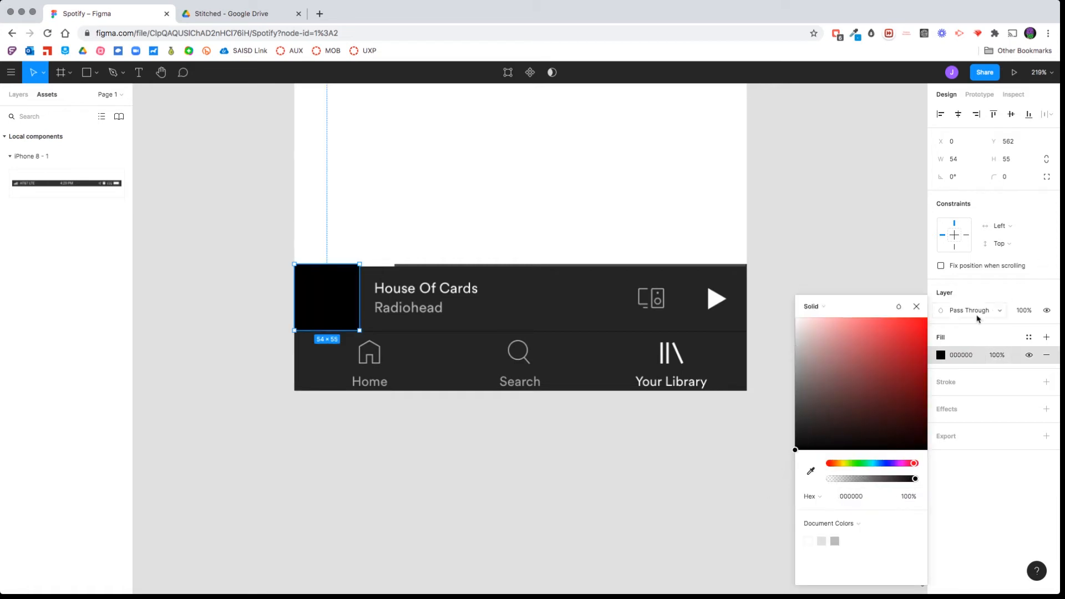
{"action": "left_click", "coordinate": [989, 337]}
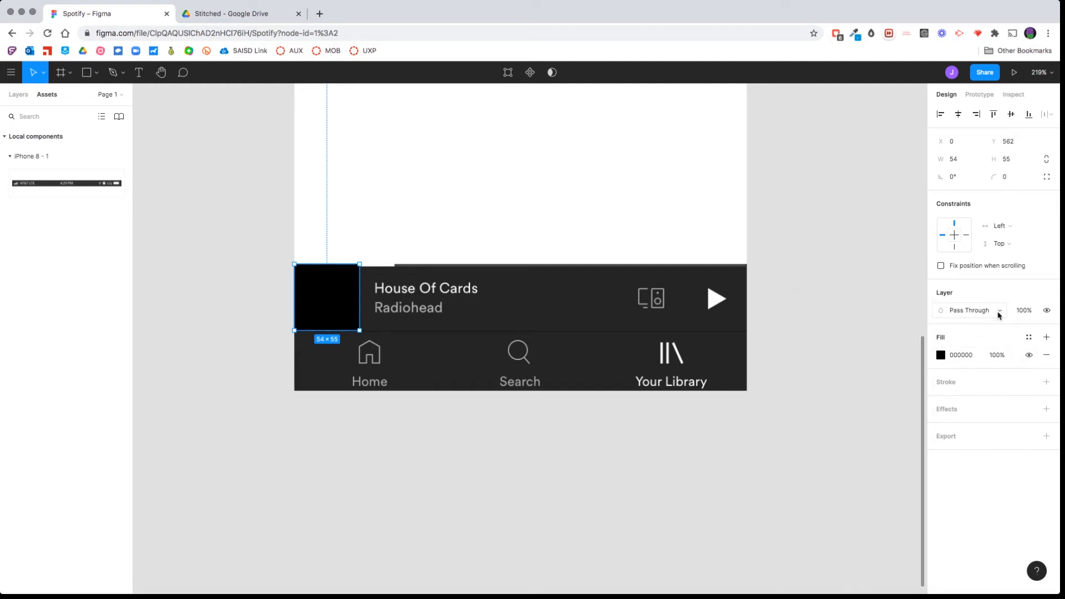
{"action": "left_click", "coordinate": [999, 314]}
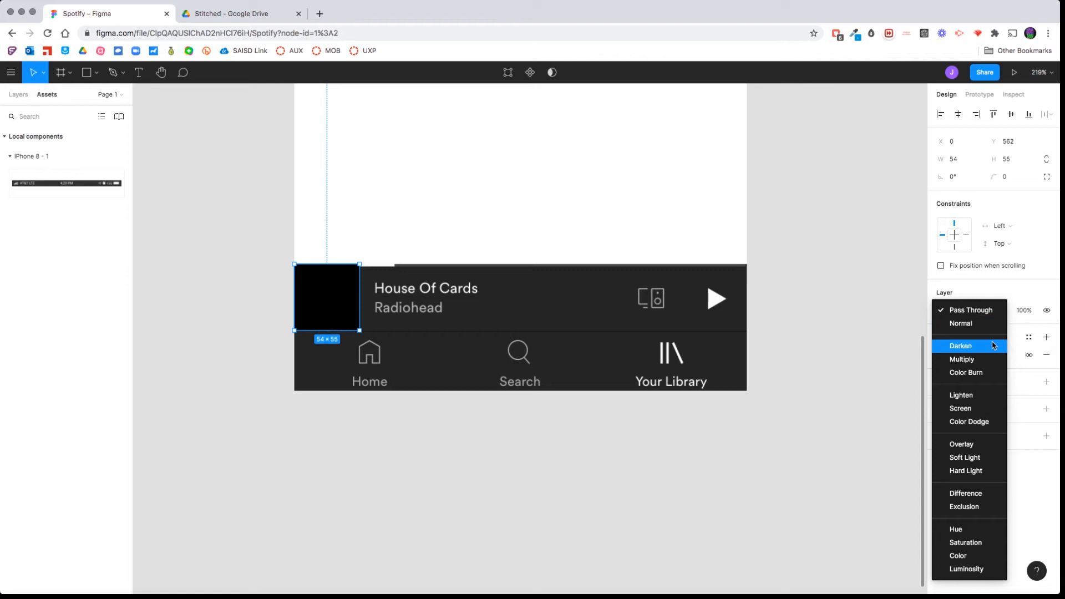
{"action": "left_click", "coordinate": [963, 408]}
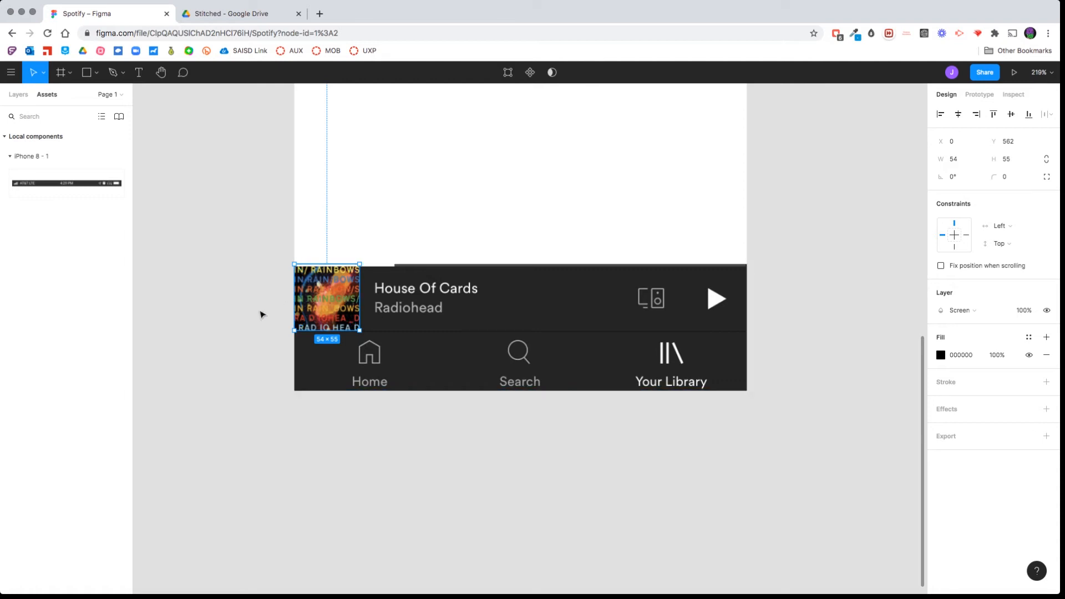
Rename the rectangle over the album cover as Hotspot.
{"action": "left_click", "coordinate": [261, 335]}
{"action": "left_click", "coordinate": [344, 286]}
{"action": "left_click", "coordinate": [276, 328]}
{"action": "left_click", "coordinate": [322, 301]}
{"action": "left_click", "coordinate": [16, 96]}
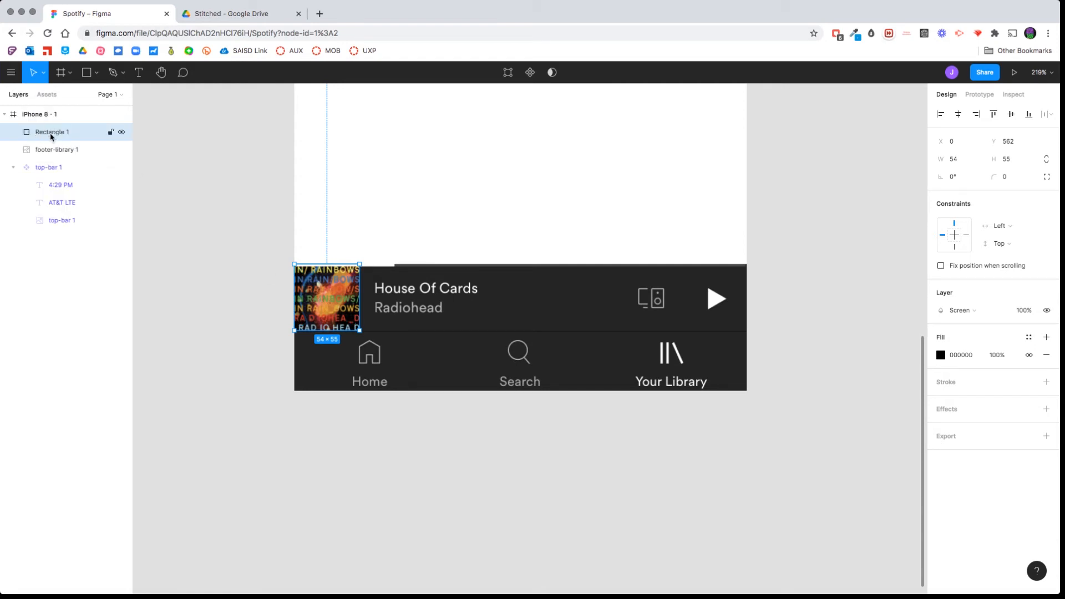
{"action": "double_click", "coordinate": [51, 132]}
{"action": "type", "text": "Hot"}
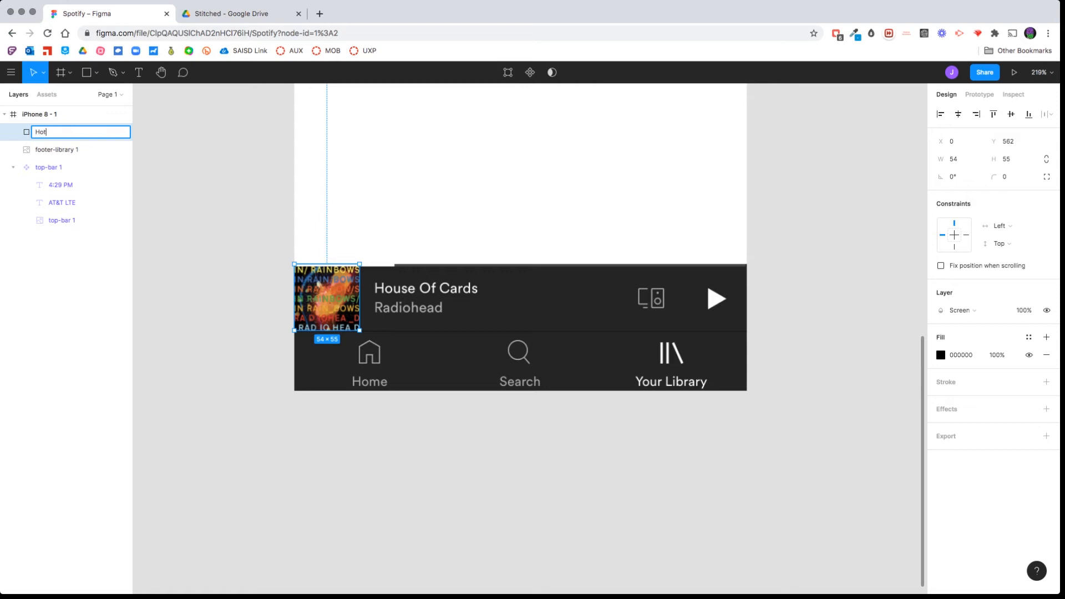
{"action": "type", "text": "spot"}
{"action": "key", "text": "Return"}
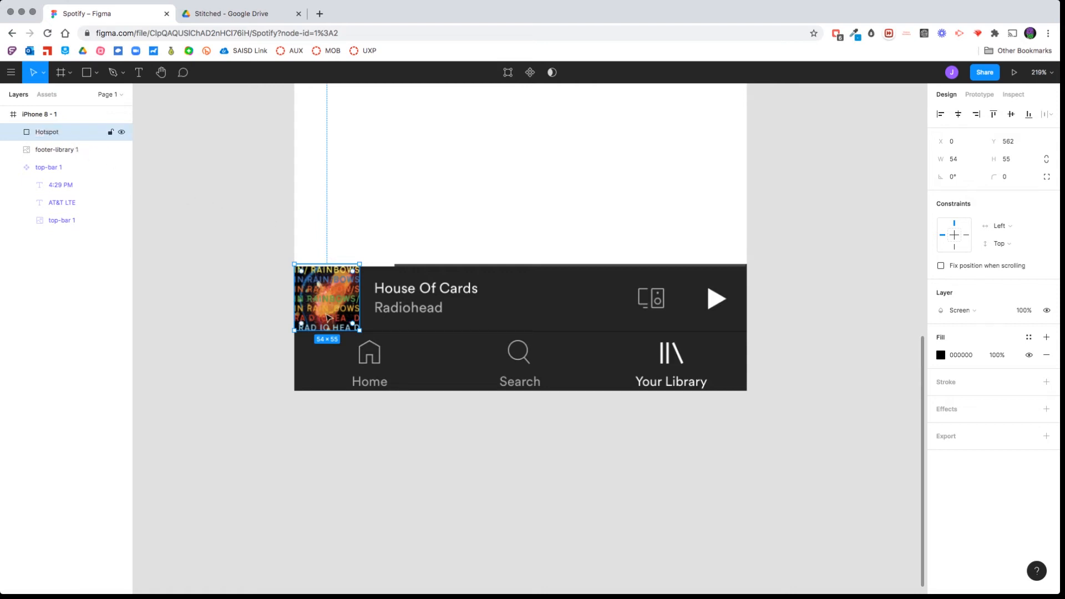
Turn the Hotspot rectangle into a component and check it among the local components.
{"action": "right_click", "coordinate": [328, 318]}
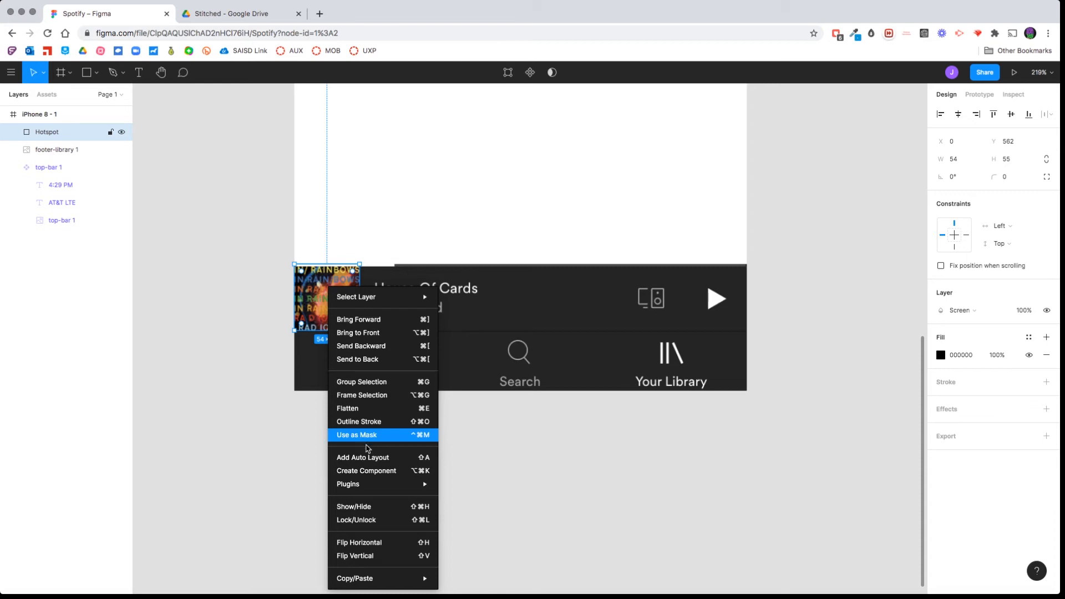
{"action": "left_click", "coordinate": [390, 471]}
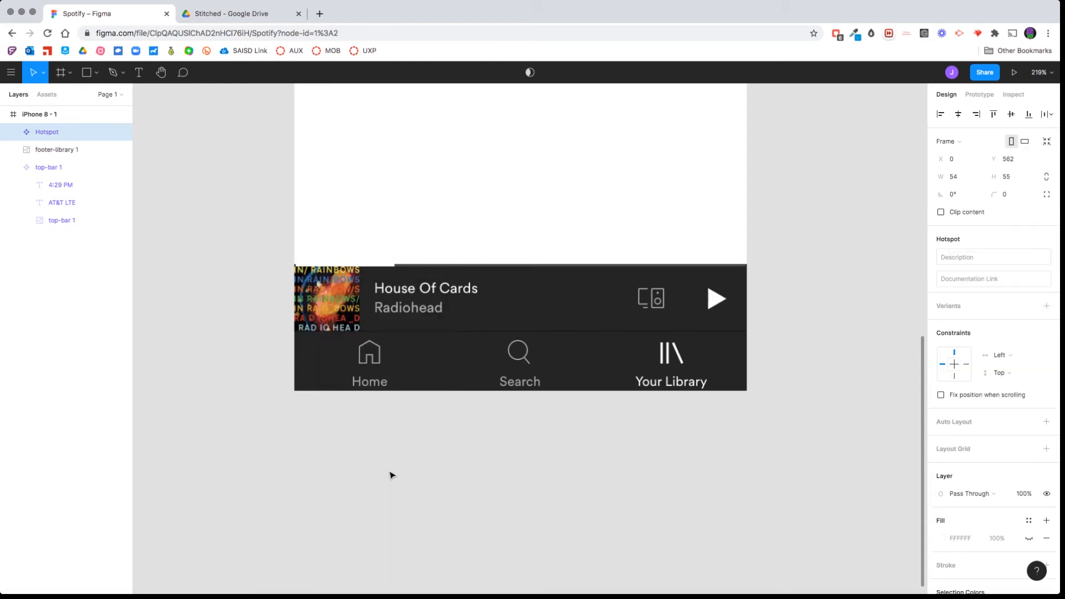
{"action": "left_click", "coordinate": [344, 478]}
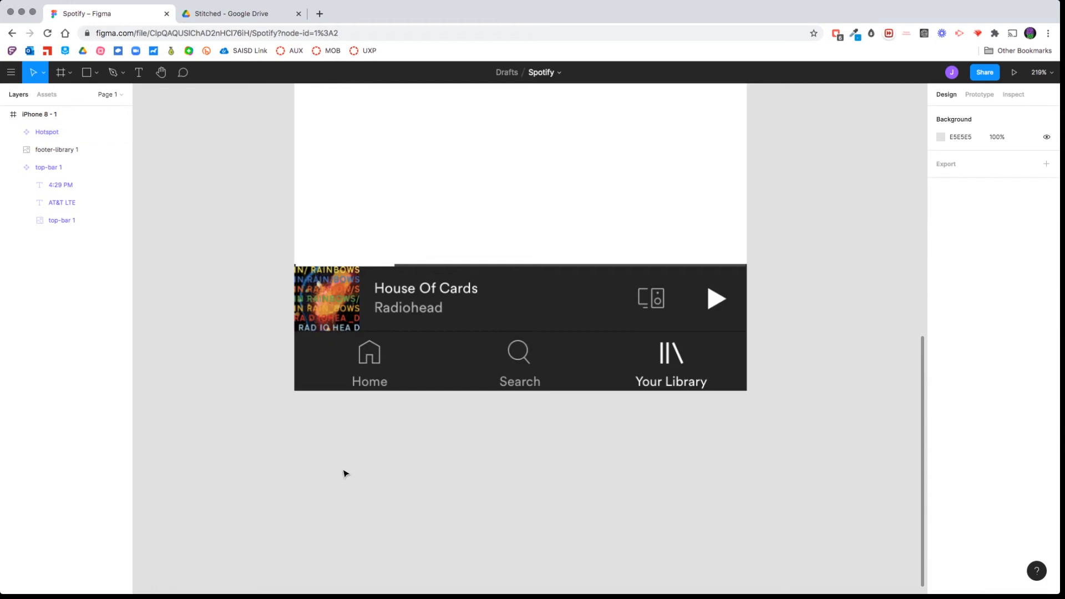
{"action": "left_click", "coordinate": [317, 295]}
{"action": "left_click", "coordinate": [47, 94]}
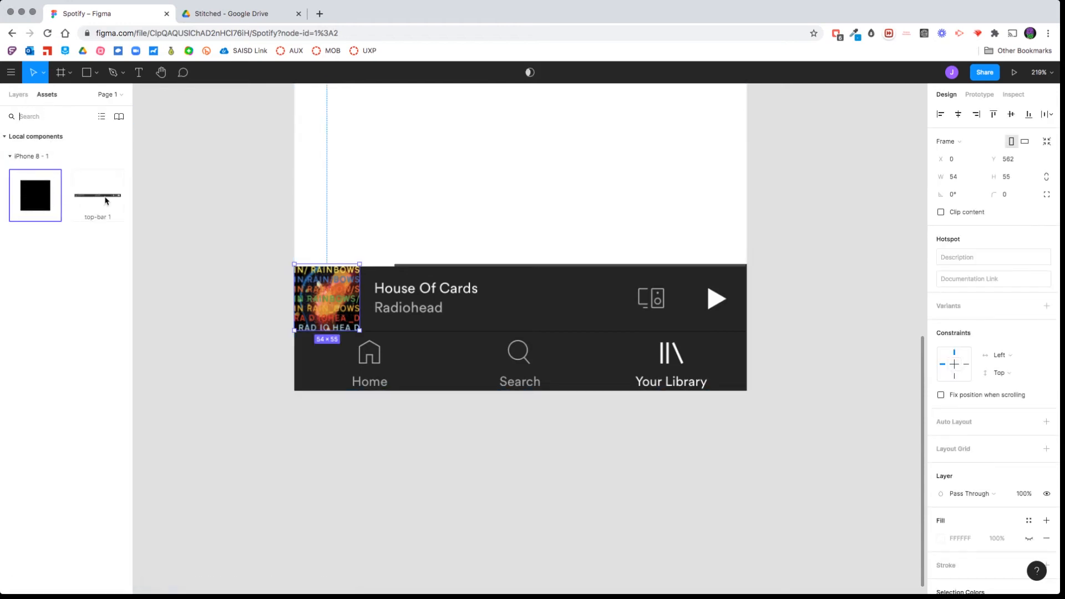
{"action": "left_click", "coordinate": [107, 201]}
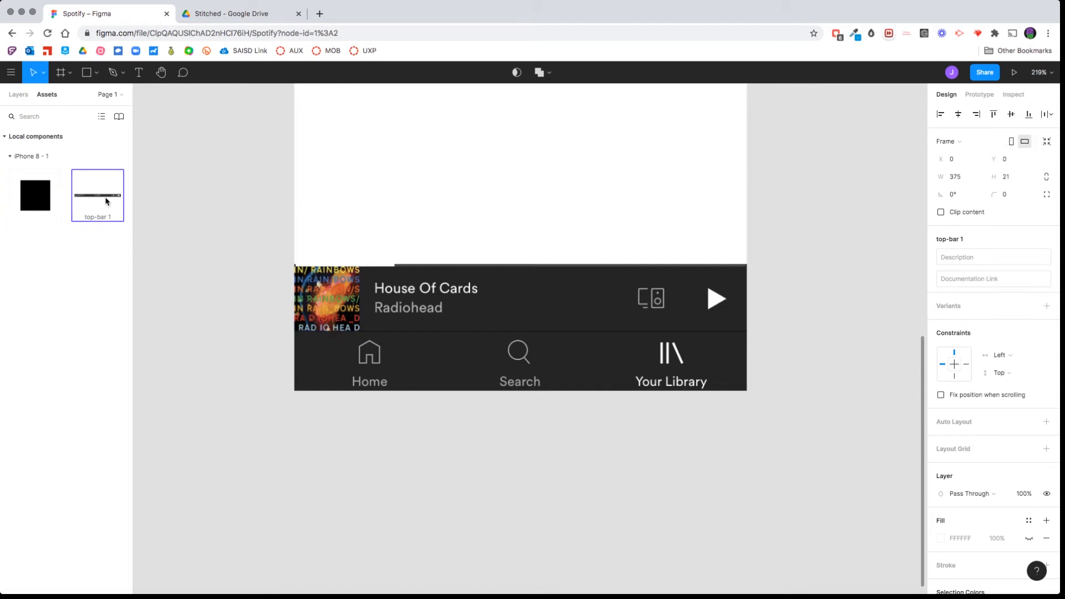
{"action": "left_click", "coordinate": [46, 192]}
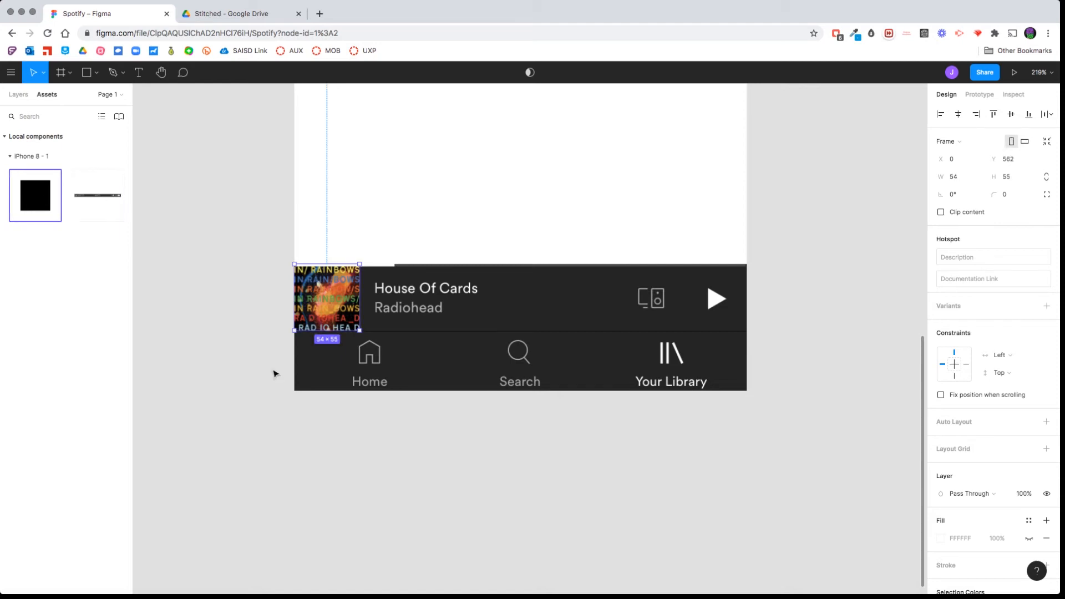
Place copies of the Hotspot component over the Home, Search and Your Library items in the footer, sized to fit each item.
{"action": "left_click", "coordinate": [379, 450]}
{"action": "left_click", "coordinate": [338, 283]}
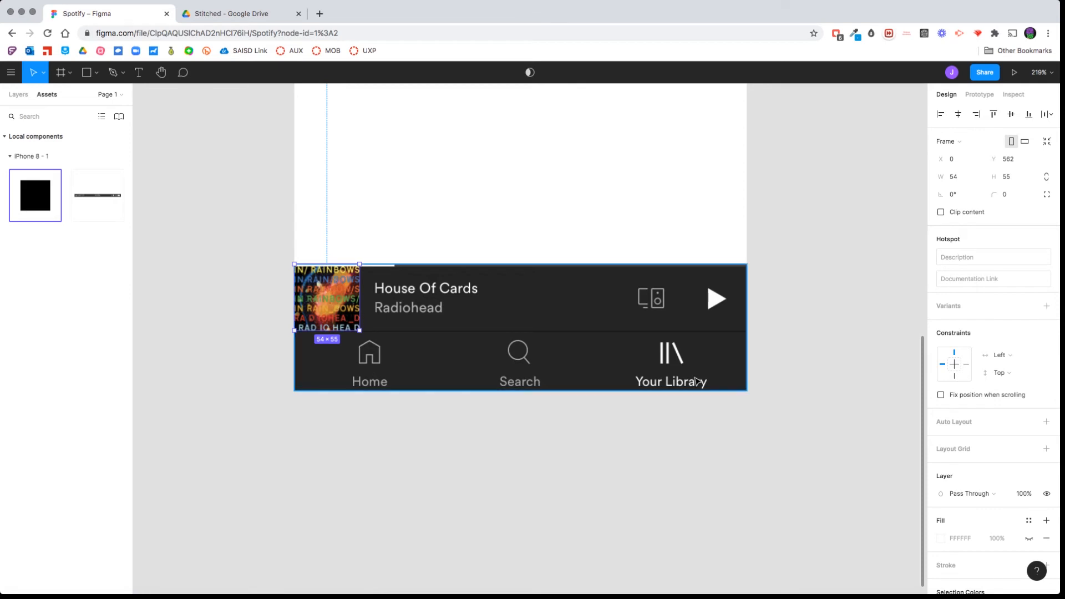
{"action": "left_click_drag", "start_coordinate": [352, 303], "coordinate": [384, 359]}
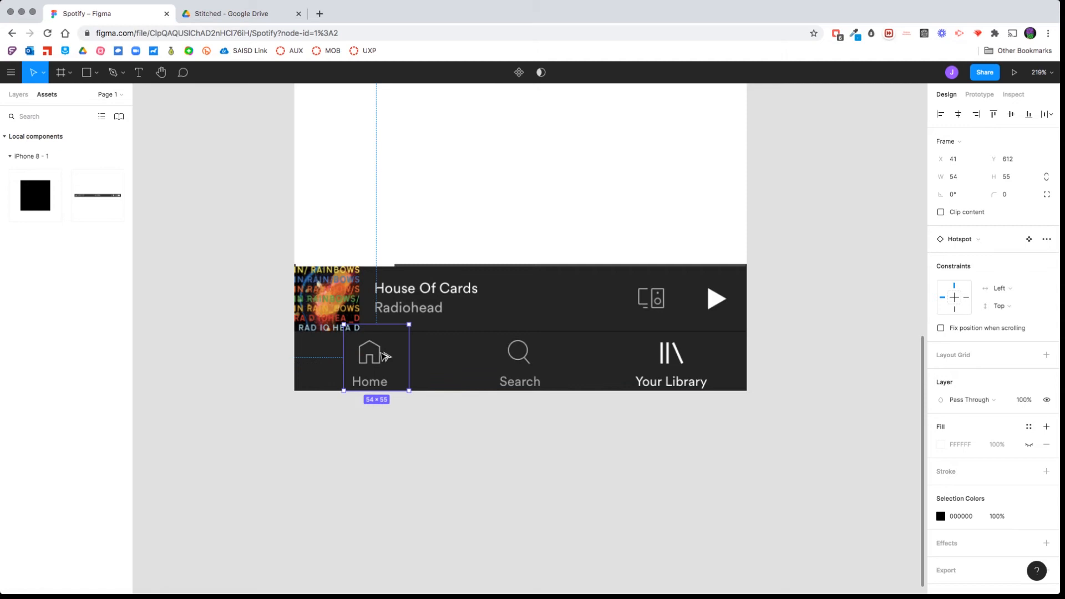
{"action": "left_click_drag", "start_coordinate": [379, 322], "coordinate": [717, 359]}
{"action": "key", "text": "Escape"}
{"action": "left_click", "coordinate": [348, 307]}
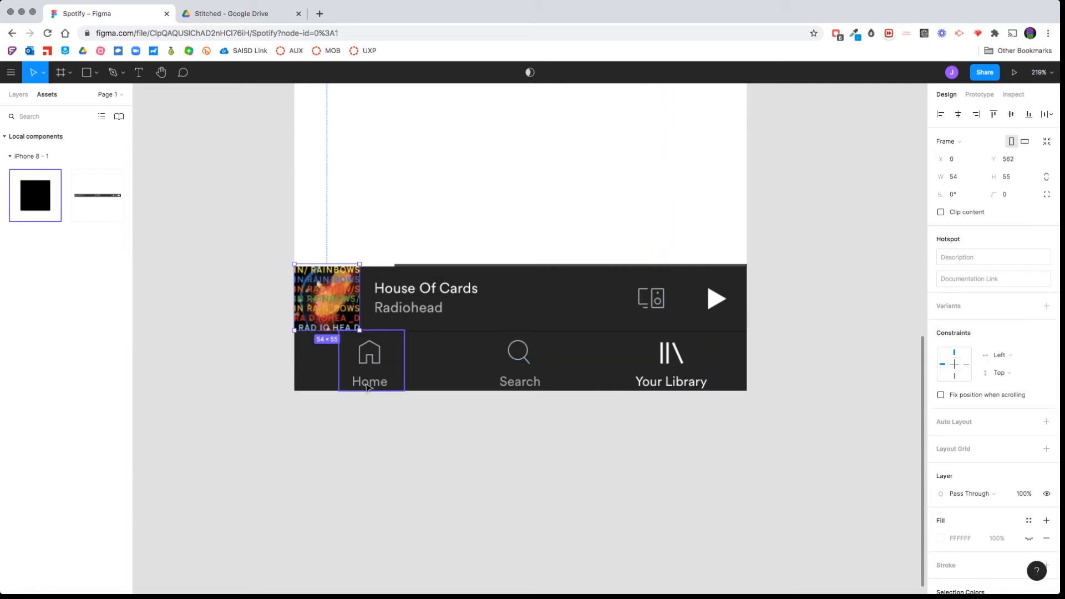
{"action": "left_click", "coordinate": [387, 384]}
{"action": "left_click", "coordinate": [340, 444]}
Combine the footer image and all its hotspots into a single component.
{"action": "left_click_drag", "start_coordinate": [249, 236], "coordinate": [792, 448]}
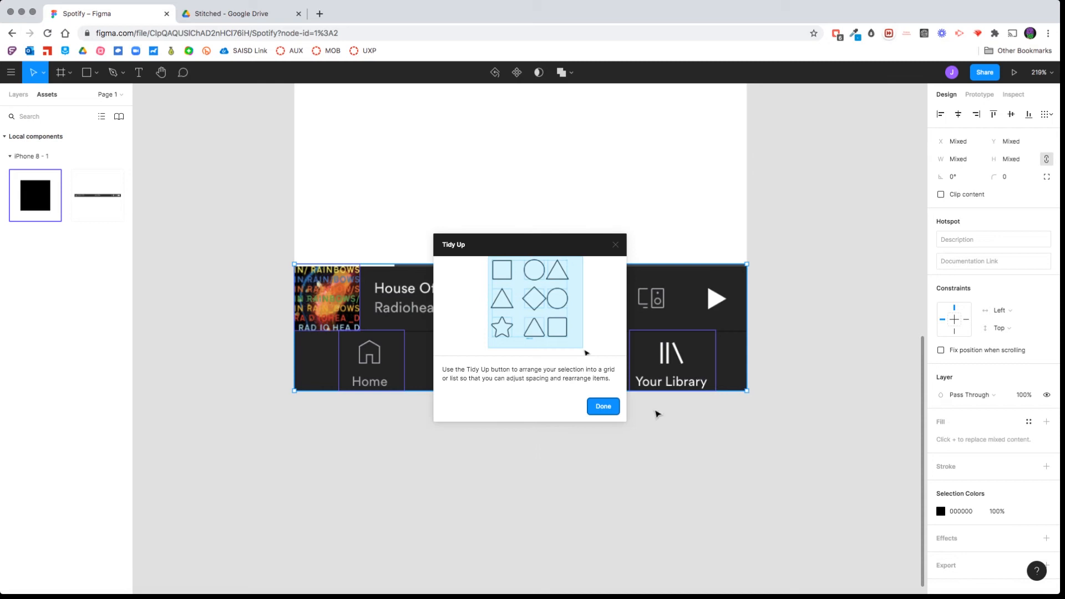
{"action": "left_click", "coordinate": [604, 407]}
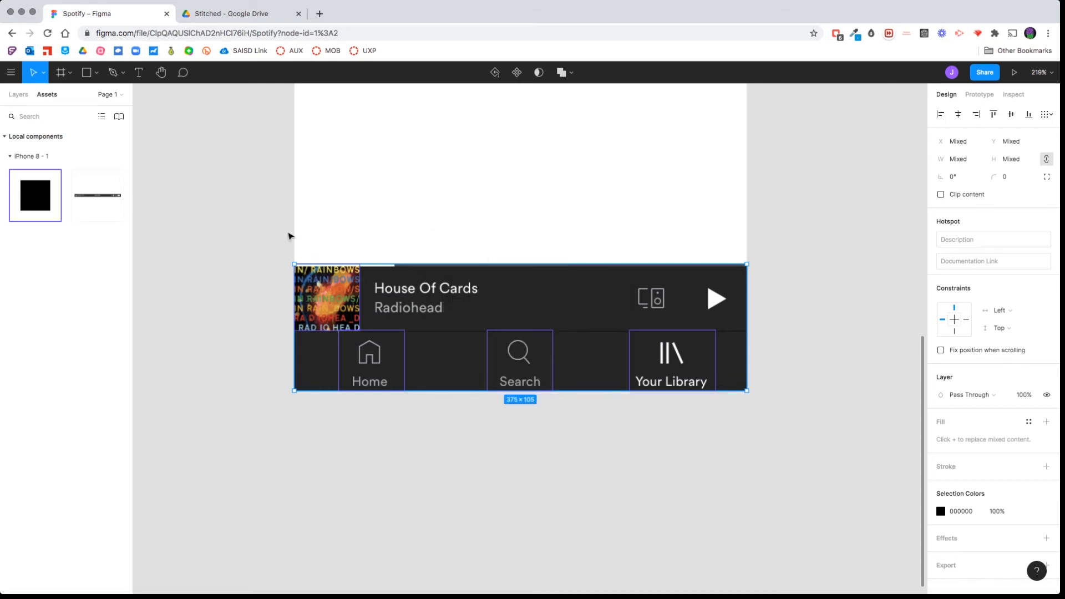
{"action": "left_click_drag", "start_coordinate": [278, 235], "coordinate": [799, 428]}
{"action": "right_click", "coordinate": [541, 303]}
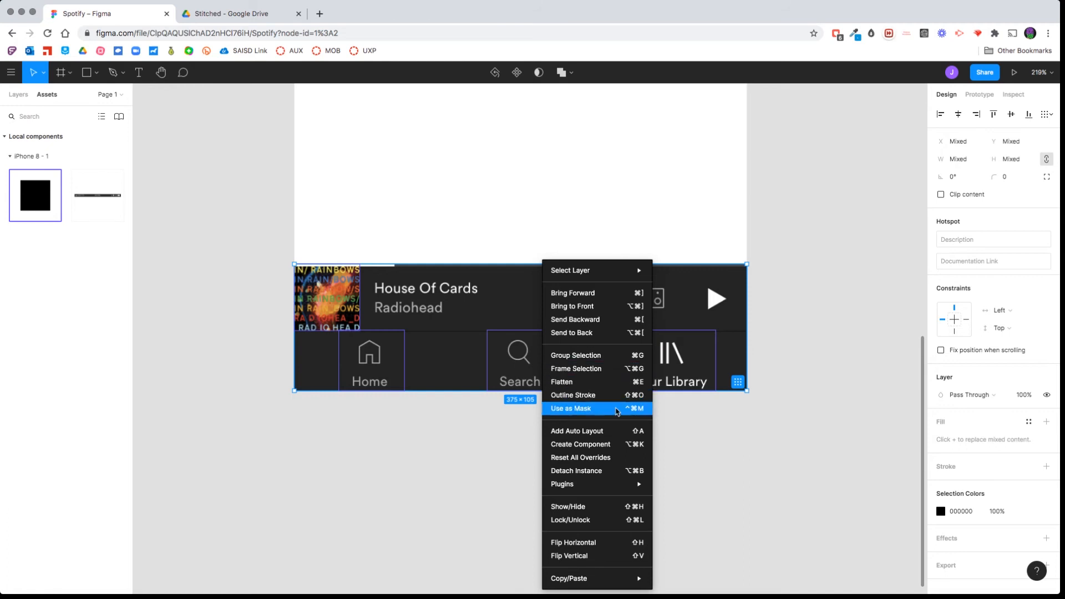
{"action": "left_click", "coordinate": [626, 449]}
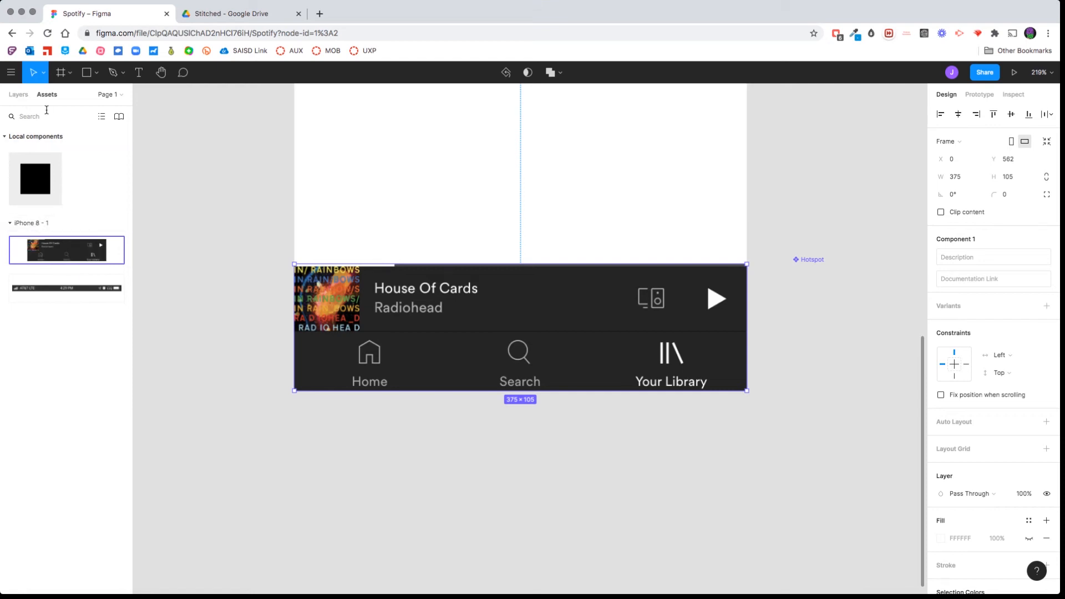
Rename the new component holding the footer image and hotspots as Footer.
{"action": "left_click", "coordinate": [9, 96]}
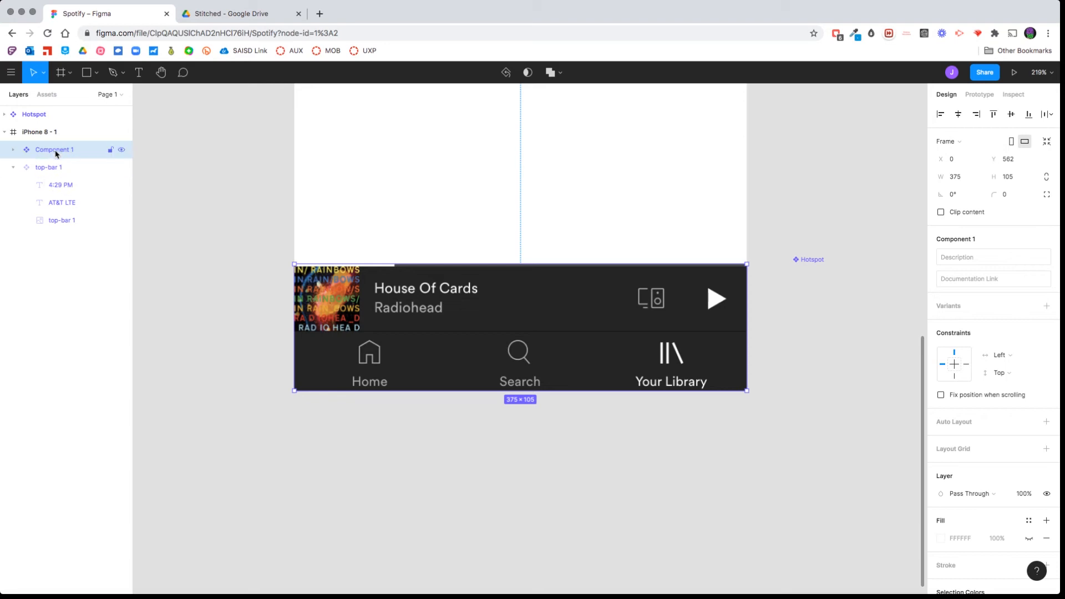
{"action": "left_click", "coordinate": [13, 151]}
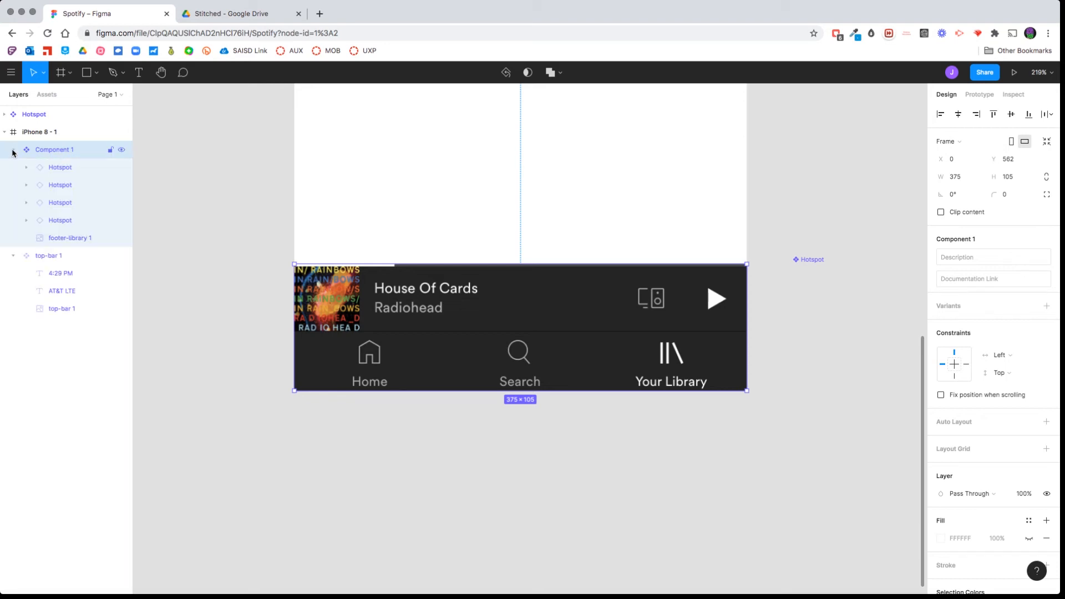
{"action": "double_click", "coordinate": [62, 151]}
{"action": "type", "text": "F"}
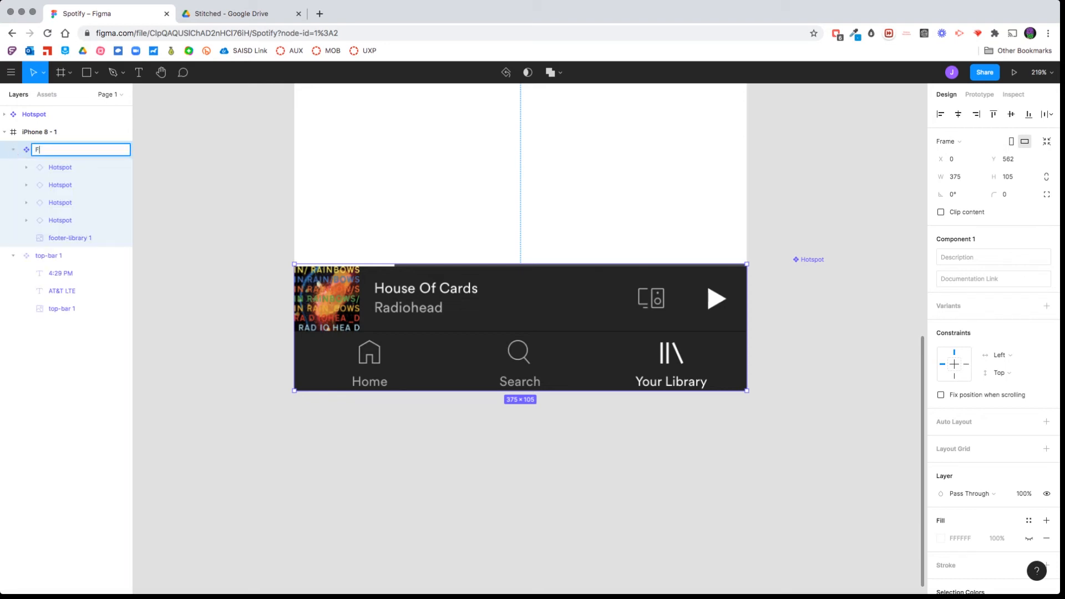
{"action": "type", "text": "ooter"}
{"action": "key", "text": "Return"}
Constrain the top-bar component to Center and Top, and fix its position when scrolling.
{"action": "scroll", "coordinate": [386, 270], "scroll_direction": "down", "scroll_amount": 5}
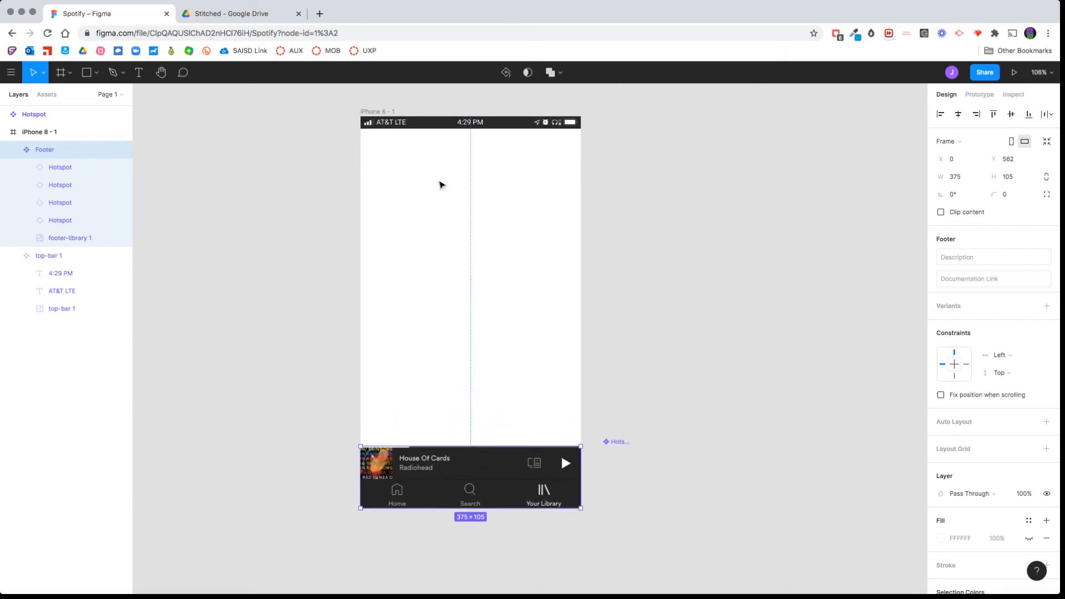
{"action": "left_click", "coordinate": [413, 123]}
{"action": "left_click", "coordinate": [419, 458]}
{"action": "left_click", "coordinate": [419, 118]}
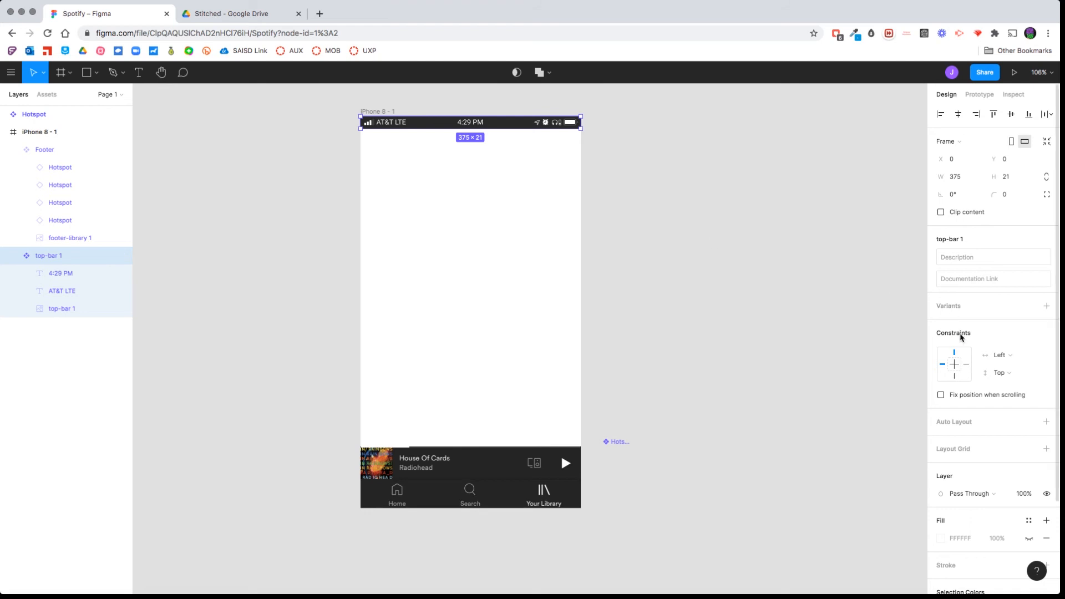
{"action": "left_click", "coordinate": [956, 364]}
{"action": "left_click", "coordinate": [941, 395]}
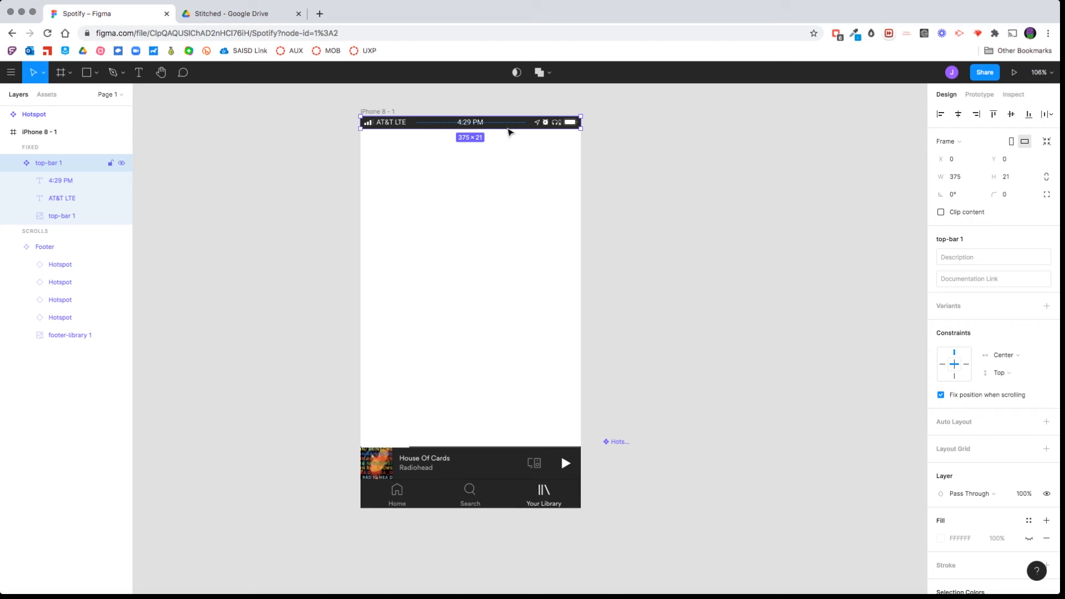
Constrain the Footer component to Center and Bottom, and fix its position when scrolling.
{"action": "left_click", "coordinate": [488, 456]}
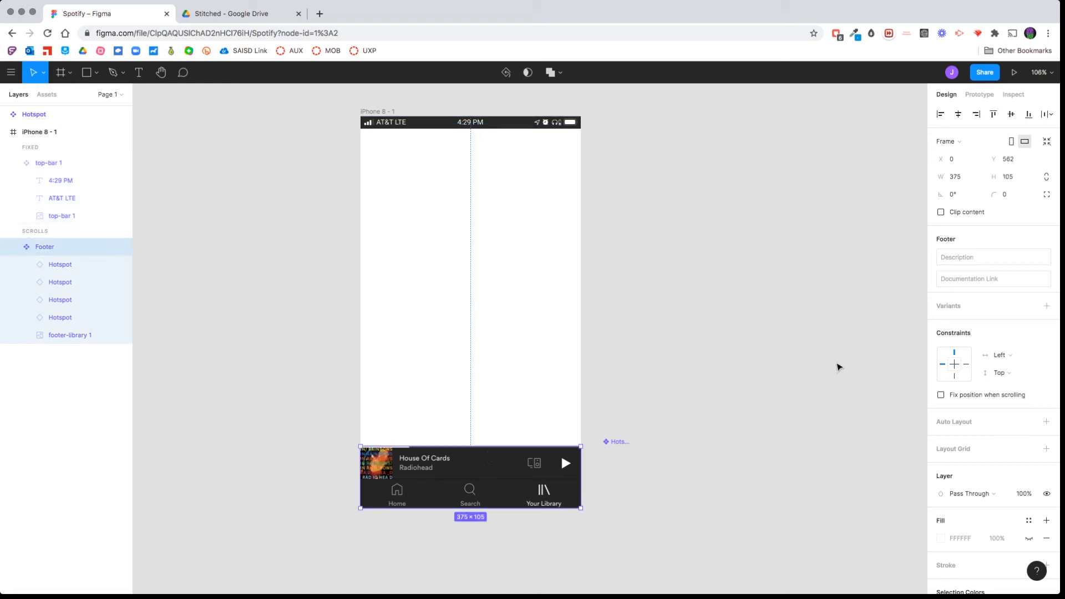
{"action": "left_click", "coordinate": [955, 376]}
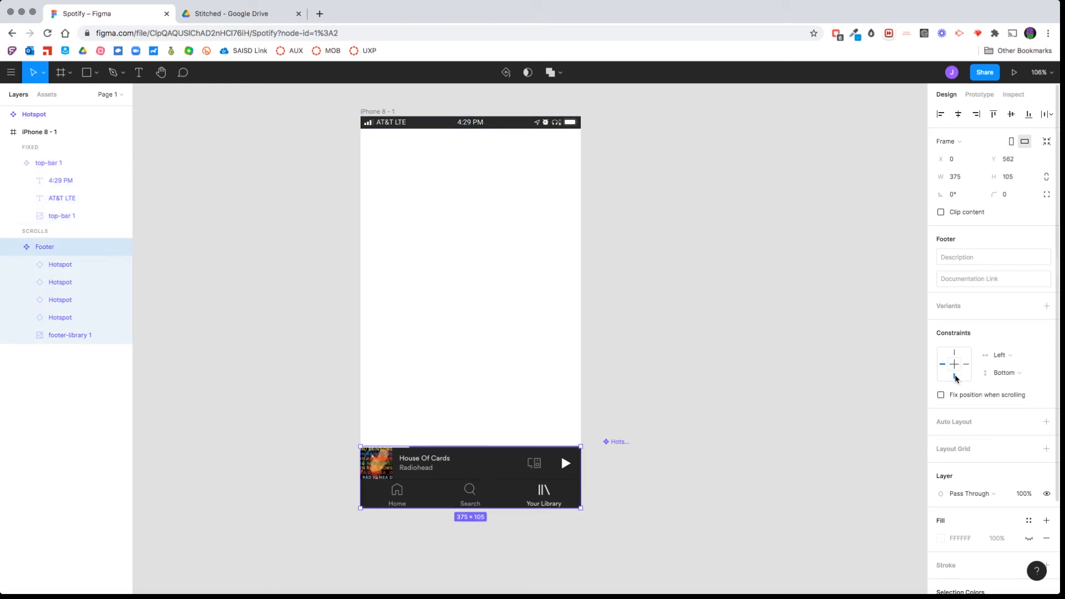
{"action": "left_click", "coordinate": [957, 365]}
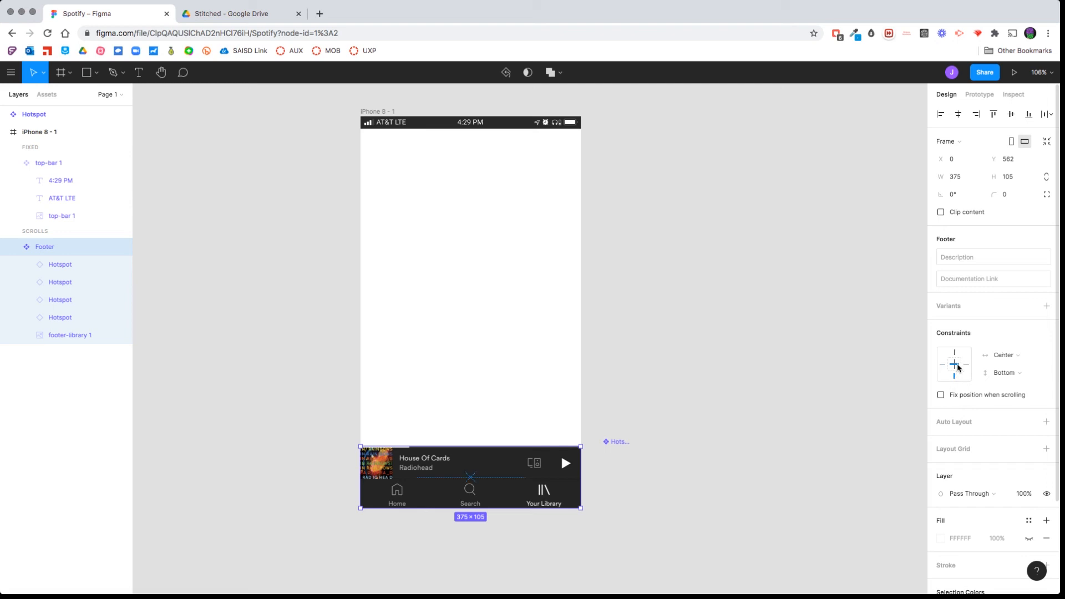
{"action": "left_click", "coordinate": [941, 395]}
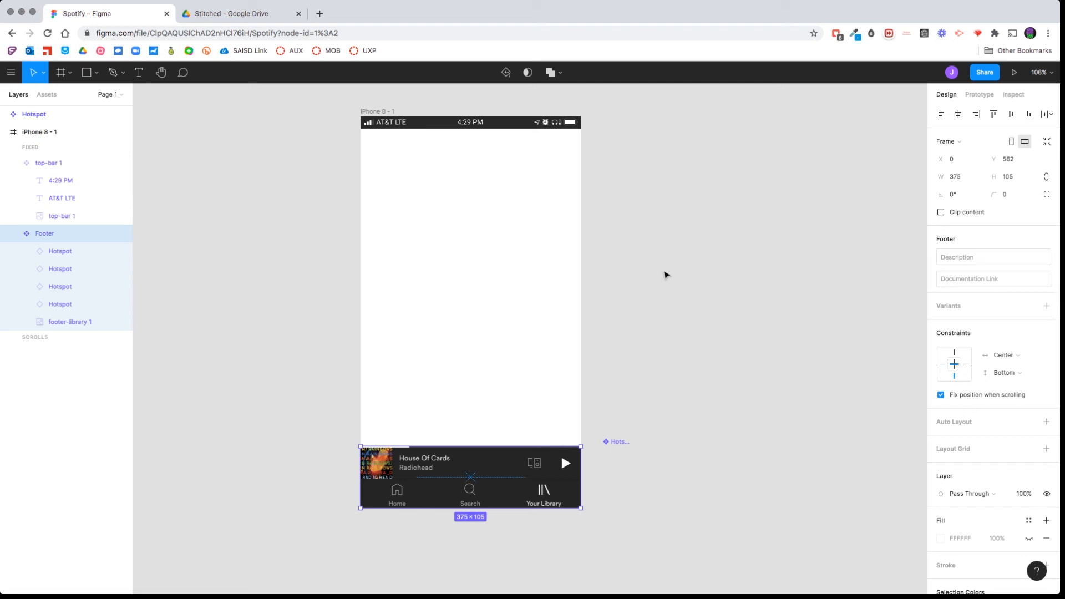
Collapse the Footer and top-bar 1 components in the layer list.
{"action": "left_click", "coordinate": [661, 279]}
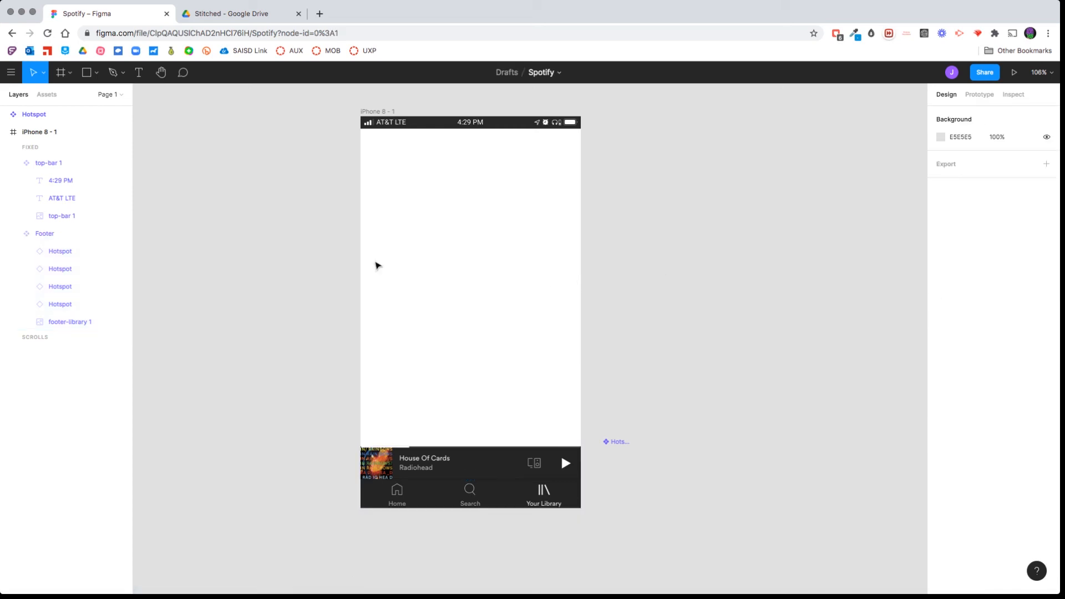
{"action": "left_click", "coordinate": [65, 230]}
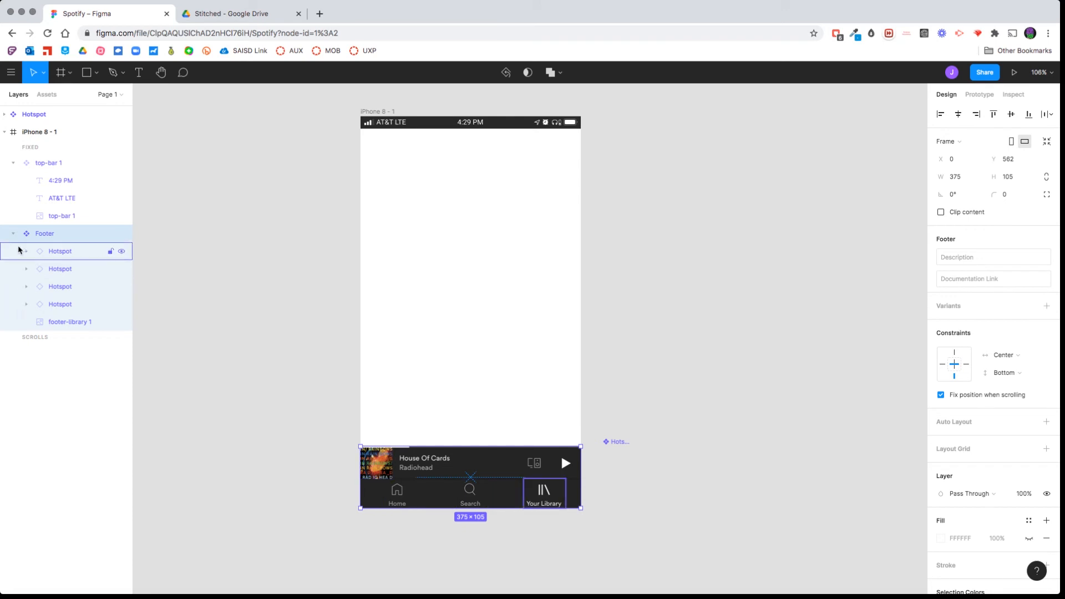
{"action": "left_click", "coordinate": [15, 234]}
{"action": "left_click", "coordinate": [13, 233]}
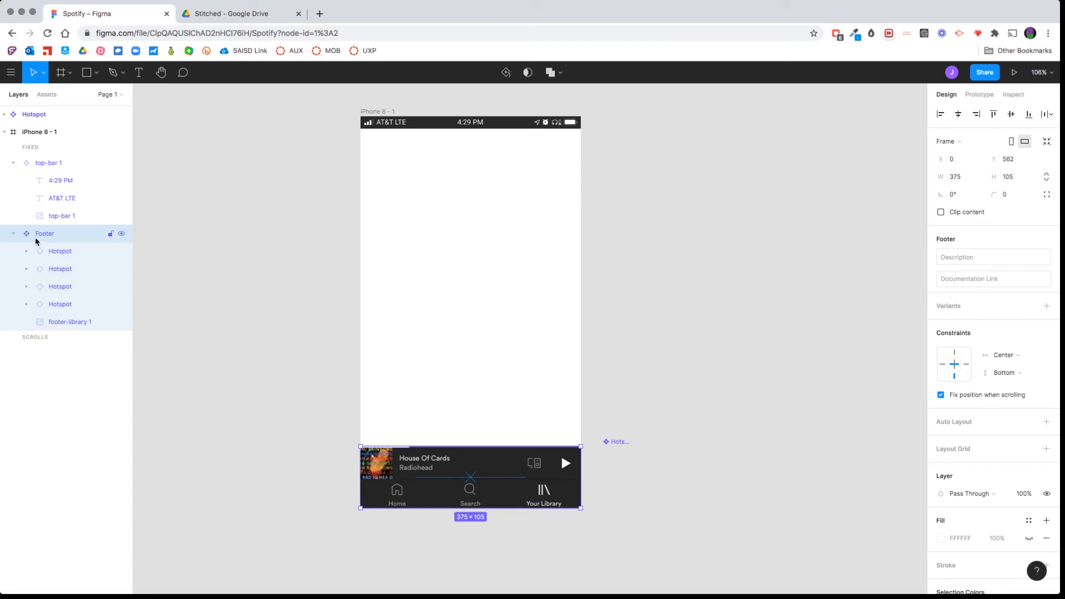
{"action": "left_click", "coordinate": [14, 234]}
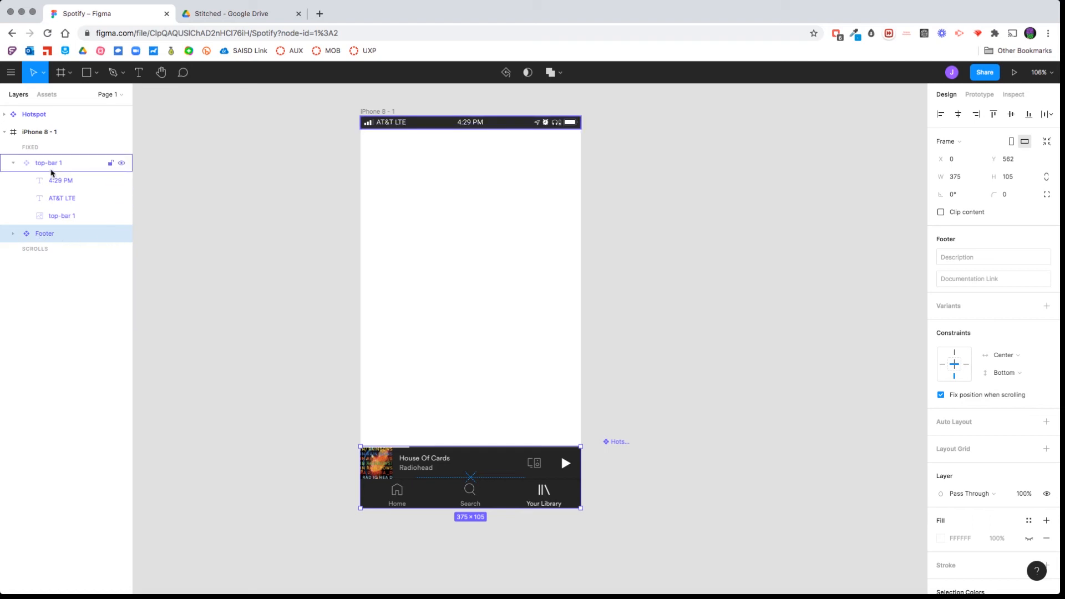
{"action": "left_click", "coordinate": [51, 167]}
{"action": "left_click", "coordinate": [16, 166]}
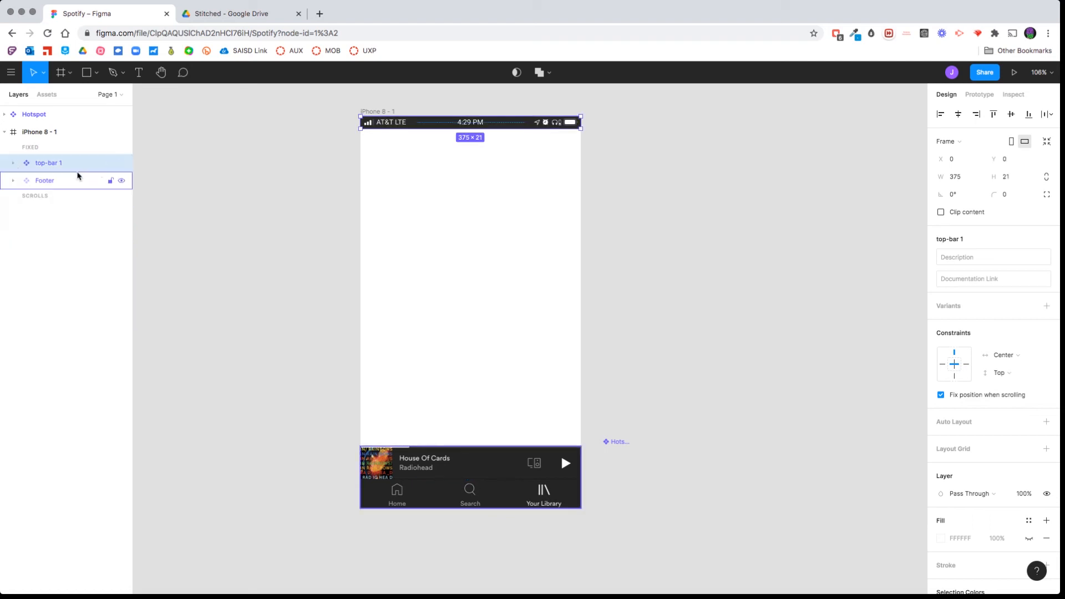
Rename the top-bar 1 component as Top Bar.
{"action": "double_click", "coordinate": [53, 164]}
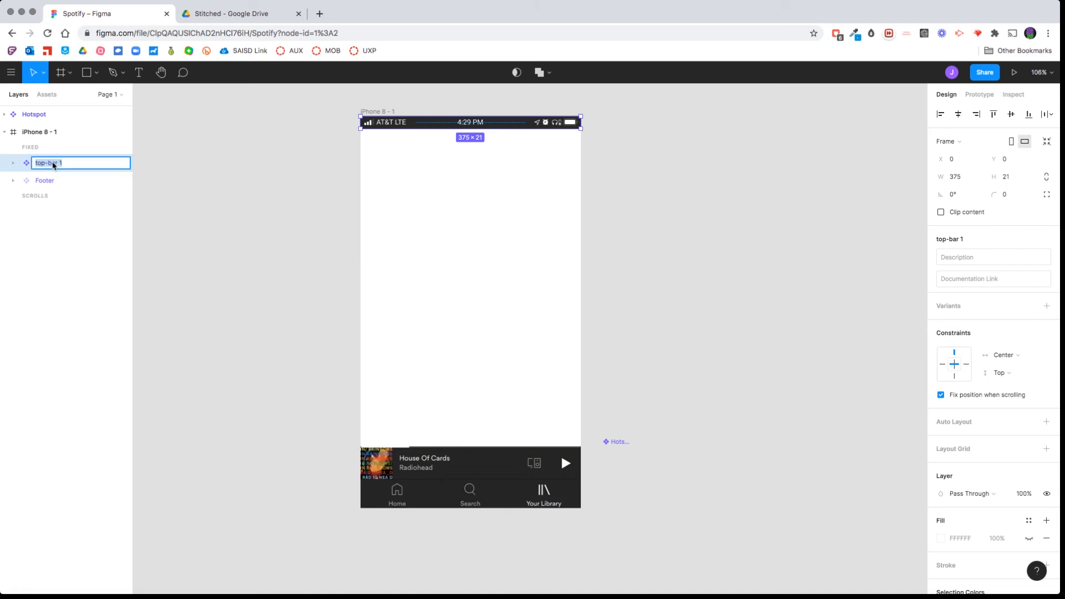
{"action": "type", "text": "Top Bar"}
{"action": "key", "text": "Return"}
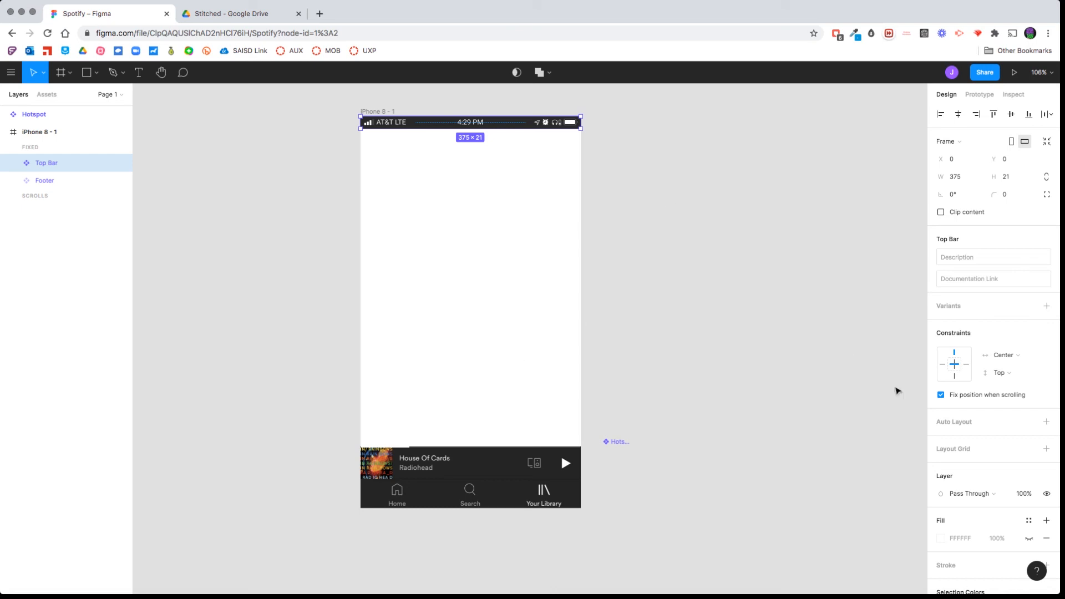
Switch to the Stitched folder in Finder and place 01-home-stitched.png into the iPhone 8 - 1 frame in Figma.
{"action": "scroll", "coordinate": [761, 416], "scroll_direction": "right", "scroll_amount": 4}
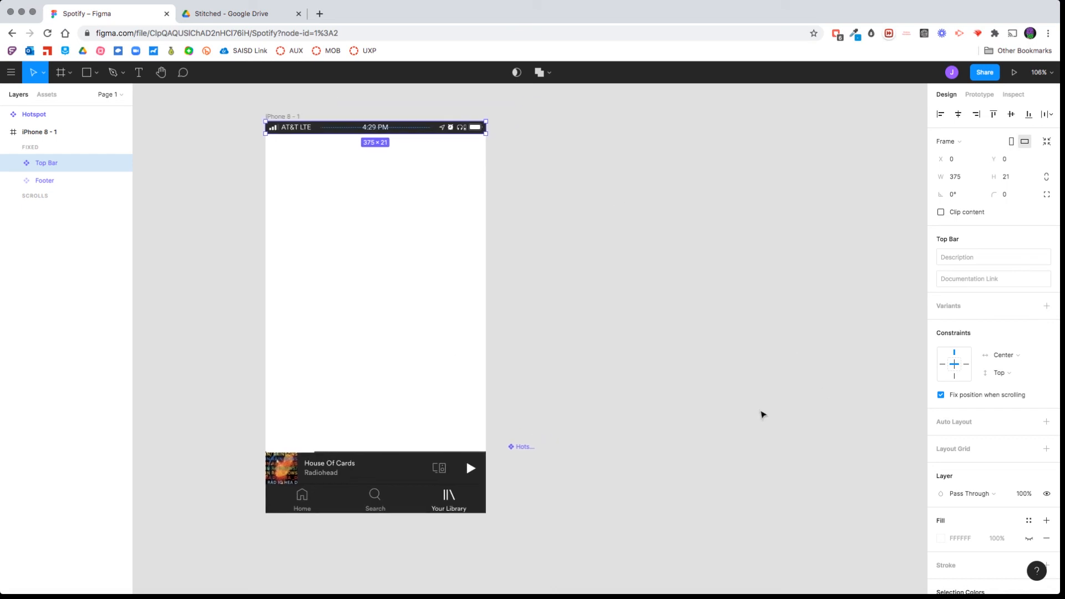
{"action": "key", "text": "super+Tab"}
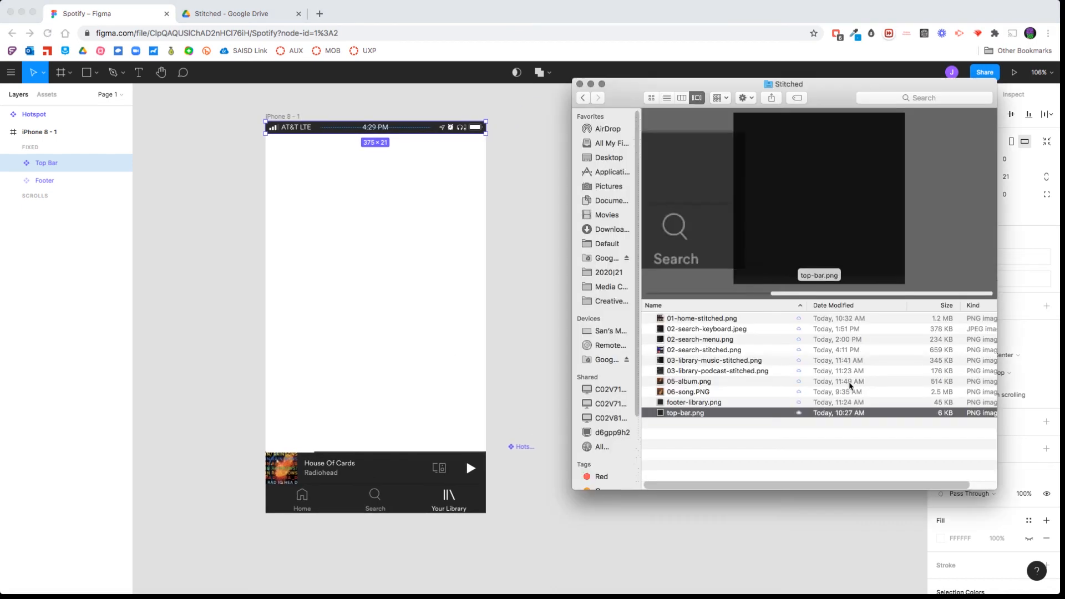
{"action": "left_click", "coordinate": [720, 323]}
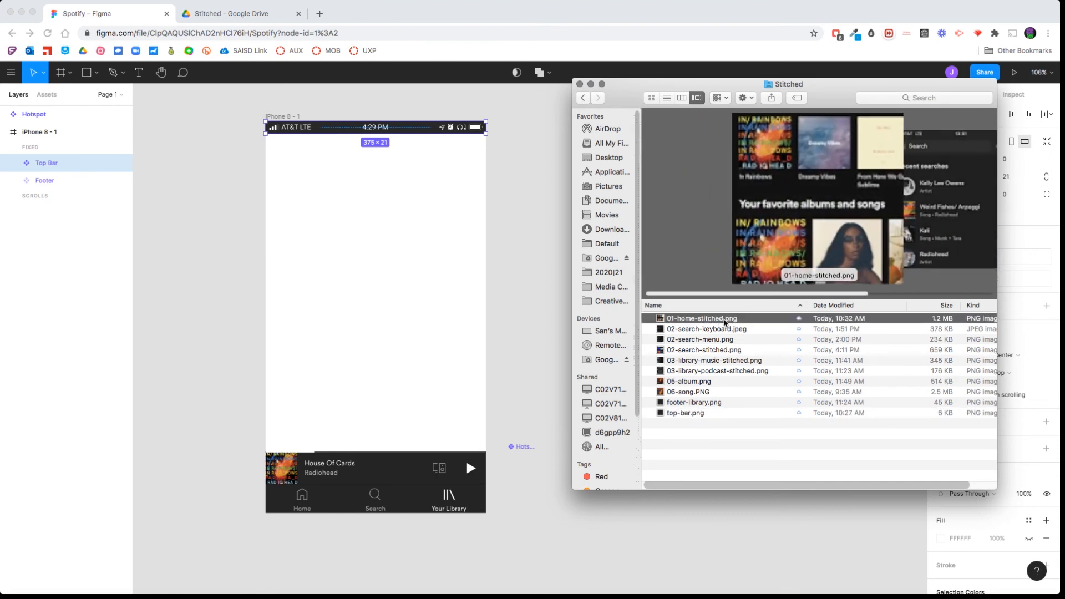
{"action": "left_click_drag", "start_coordinate": [716, 319], "coordinate": [394, 317]}
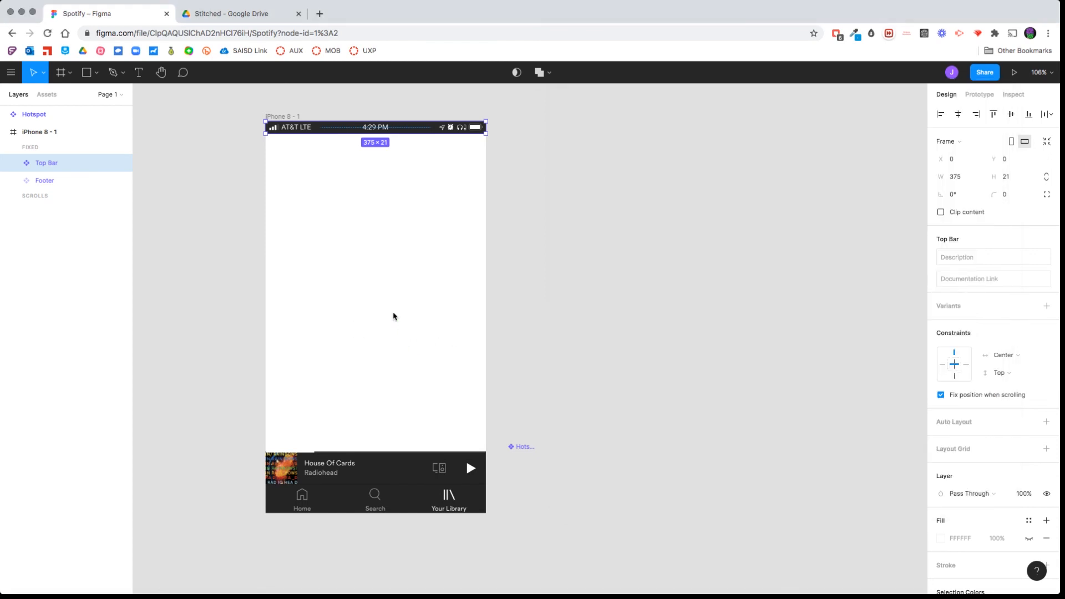
Scale the home image down proportionally to about 369 × 1103, close to the phone frame's width.
{"action": "scroll", "coordinate": [616, 343], "scroll_direction": "down", "scroll_amount": 5}
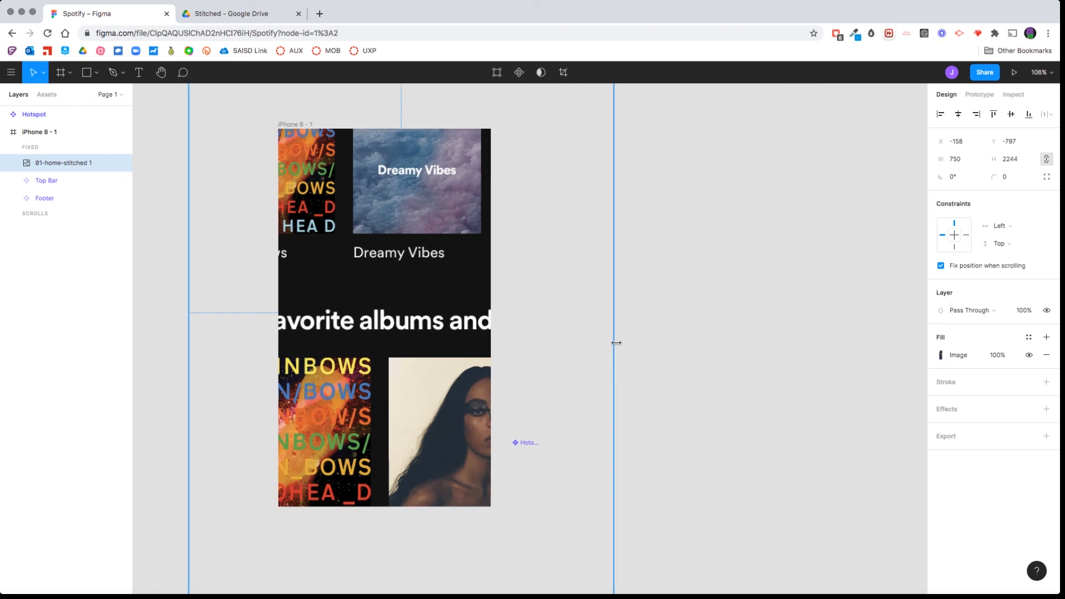
{"action": "scroll", "coordinate": [616, 342], "scroll_direction": "up", "scroll_amount": 1}
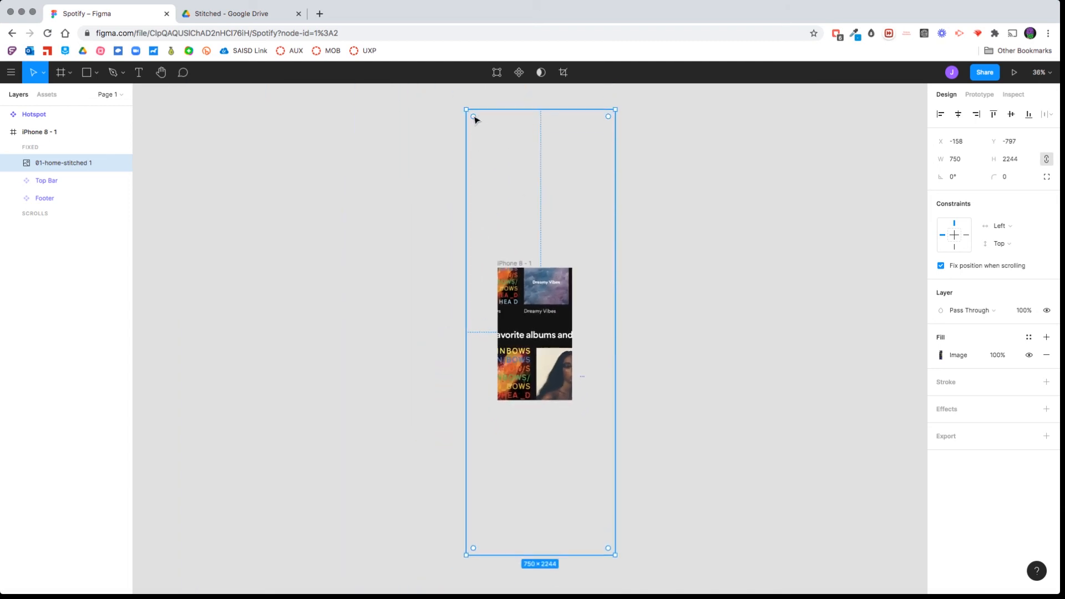
{"action": "left_click_drag", "start_coordinate": [467, 110], "coordinate": [507, 205]}
{"action": "left_click_drag", "start_coordinate": [615, 556], "coordinate": [553, 424]}
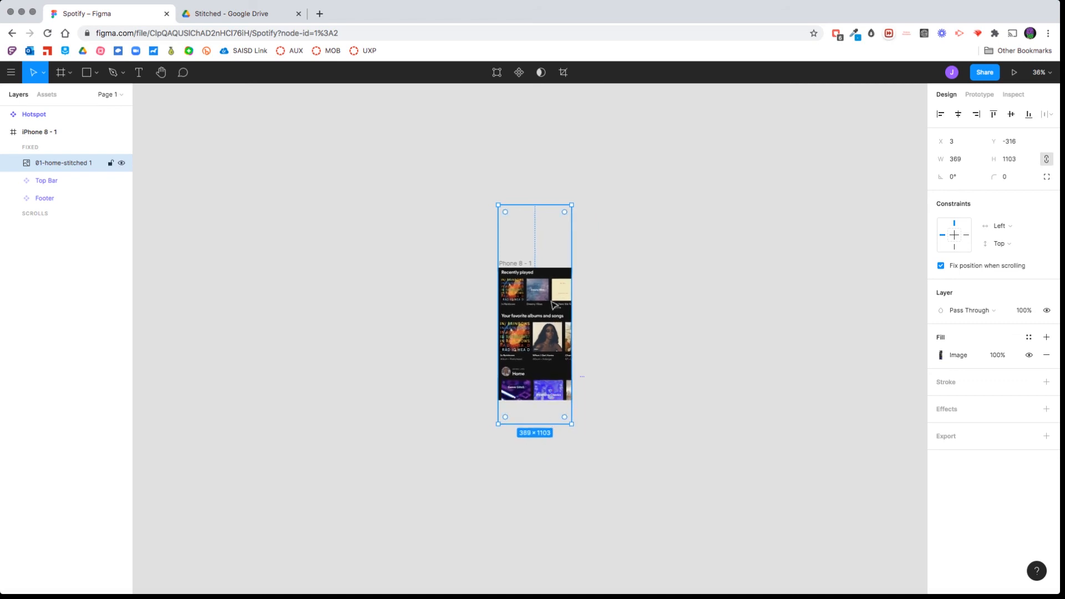
Move the home image to the frame's upper-left corner, at X 0 and Y 0.
{"action": "left_click_drag", "start_coordinate": [551, 299], "coordinate": [550, 339]}
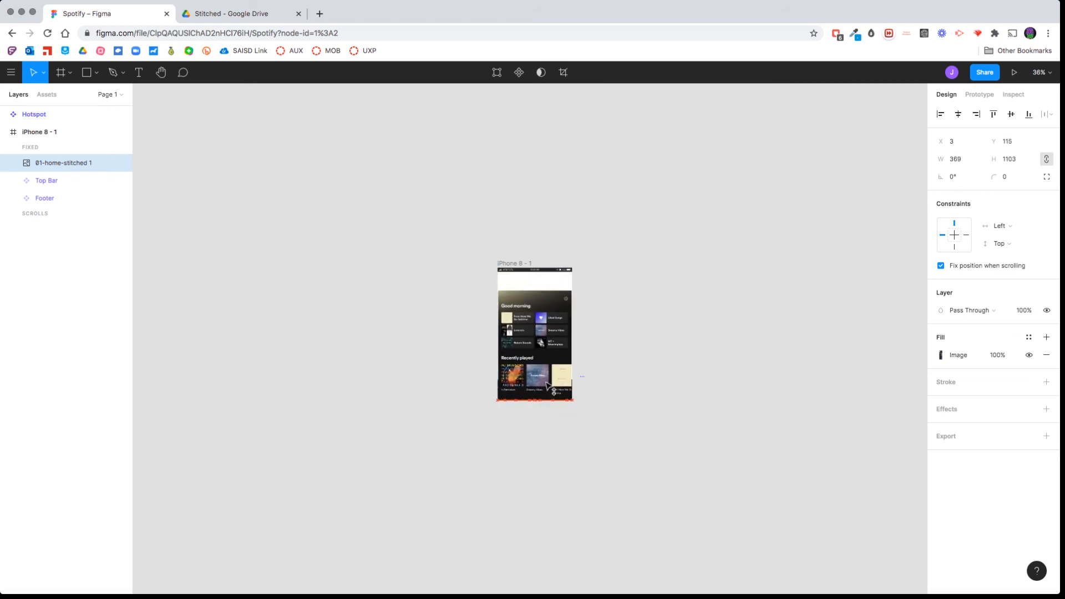
{"action": "scroll", "coordinate": [546, 370], "scroll_direction": "up", "scroll_amount": 10}
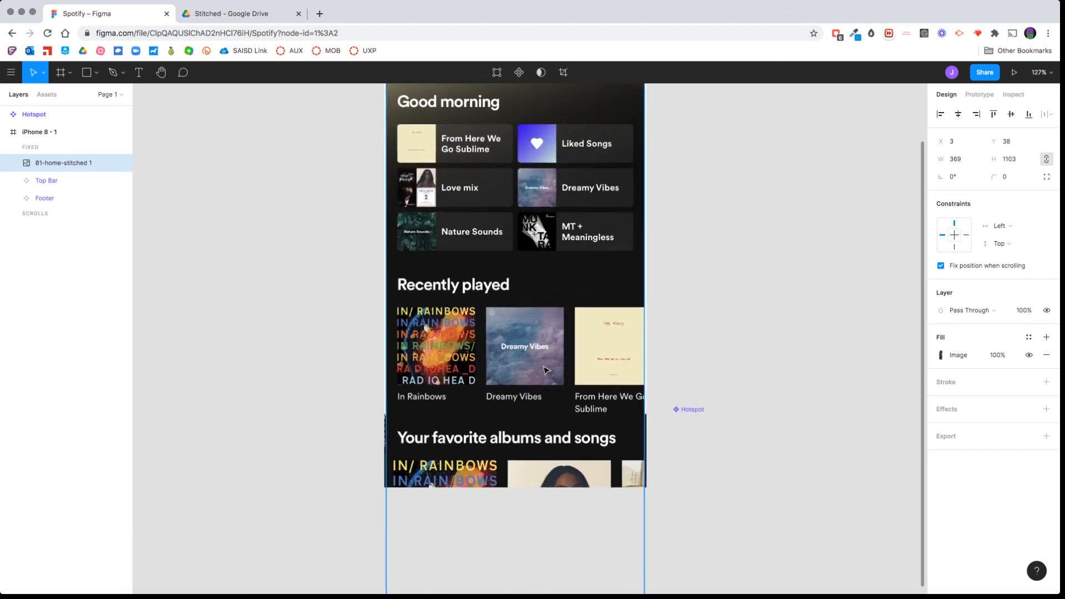
{"action": "scroll", "coordinate": [546, 370], "scroll_direction": "up", "scroll_amount": 1}
{"action": "scroll", "coordinate": [546, 369], "scroll_direction": "up", "scroll_amount": 2}
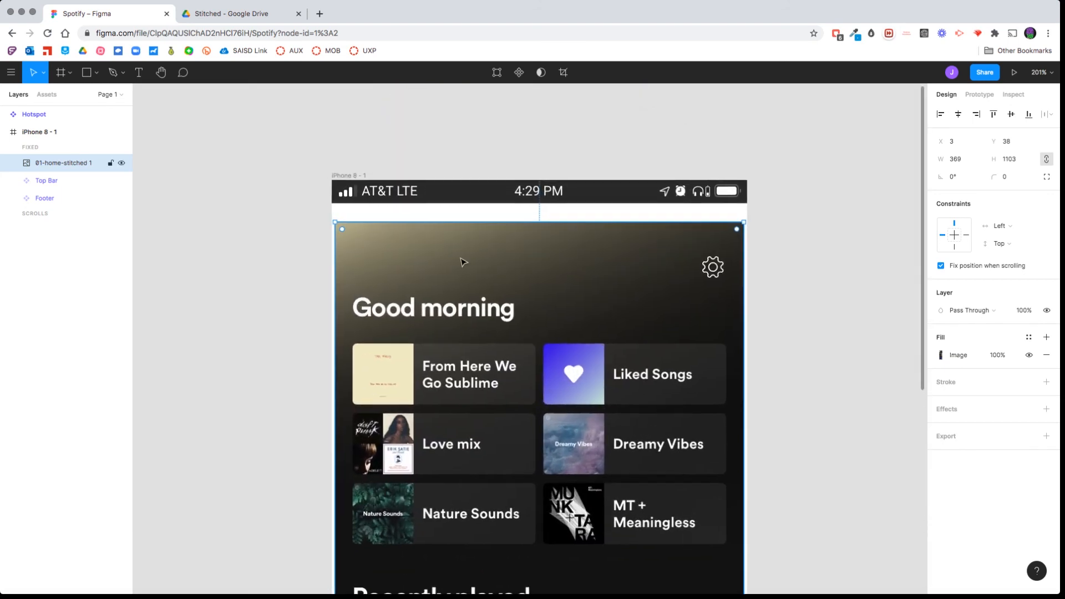
{"action": "left_click_drag", "start_coordinate": [463, 268], "coordinate": [461, 230]}
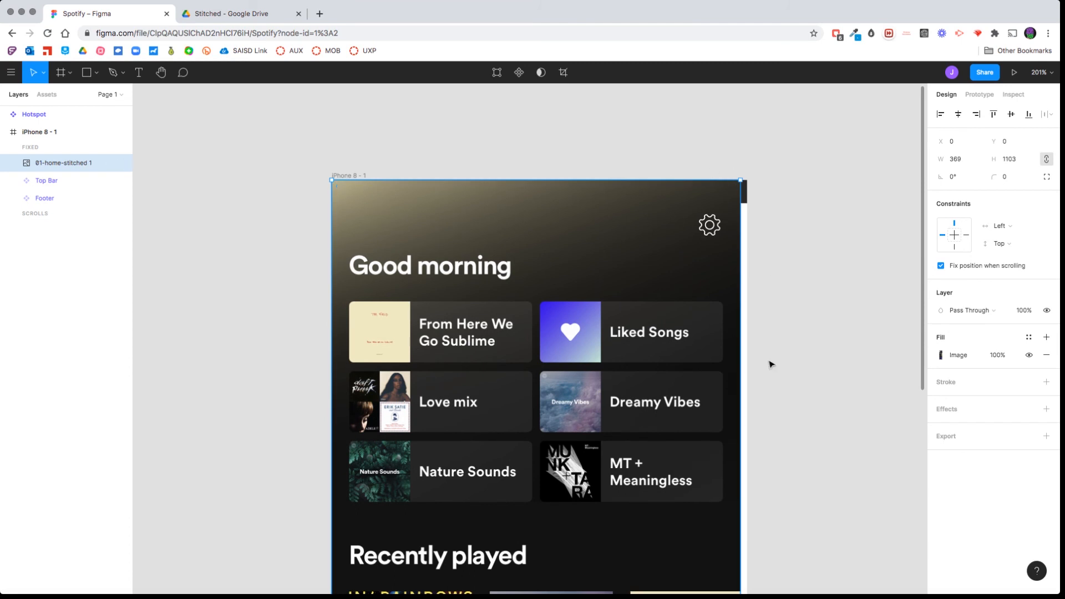
Scale the home image proportionally to 375 × 1121 so it fills the frame's width.
{"action": "scroll", "coordinate": [770, 364], "scroll_direction": "down", "scroll_amount": 15}
{"action": "scroll", "coordinate": [771, 364], "scroll_direction": "down", "scroll_amount": 4}
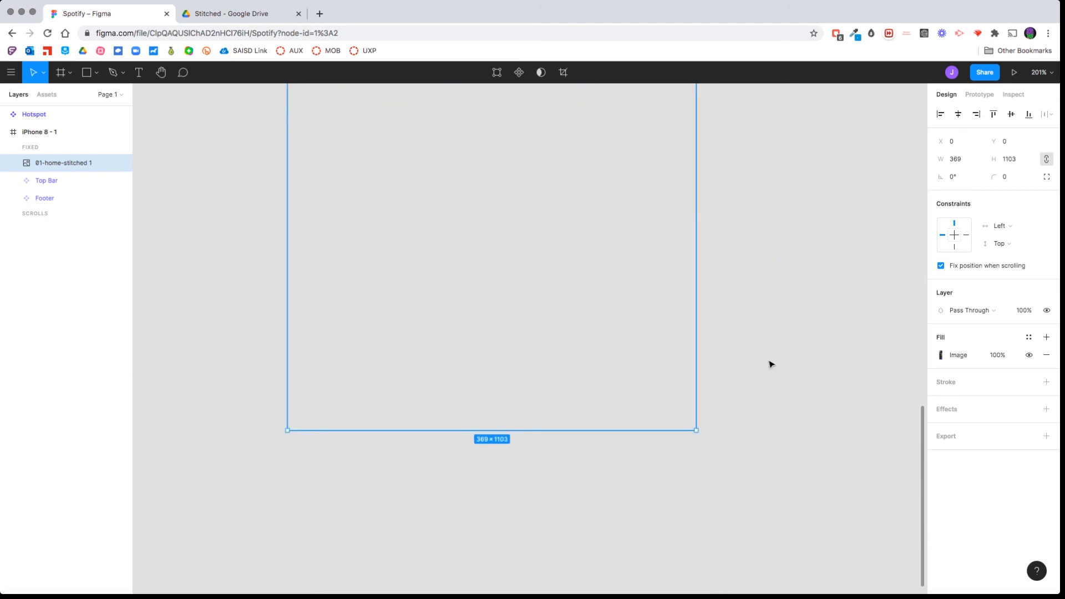
{"action": "scroll", "coordinate": [771, 364], "scroll_direction": "down", "scroll_amount": 5}
{"action": "scroll", "coordinate": [763, 368], "scroll_direction": "up", "scroll_amount": 2}
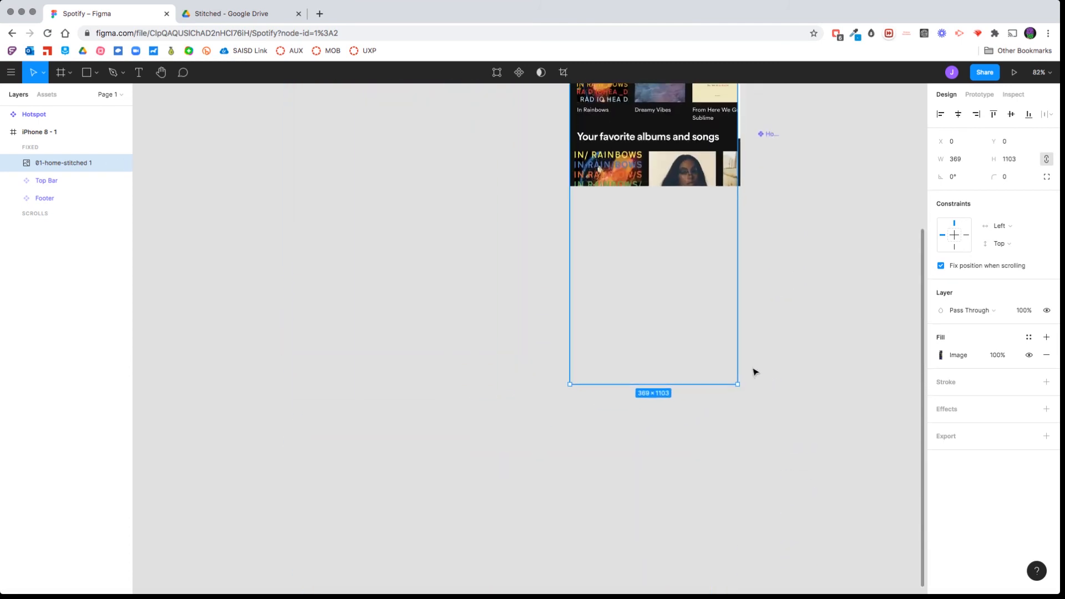
{"action": "left_click_drag", "start_coordinate": [737, 383], "coordinate": [740, 390]}
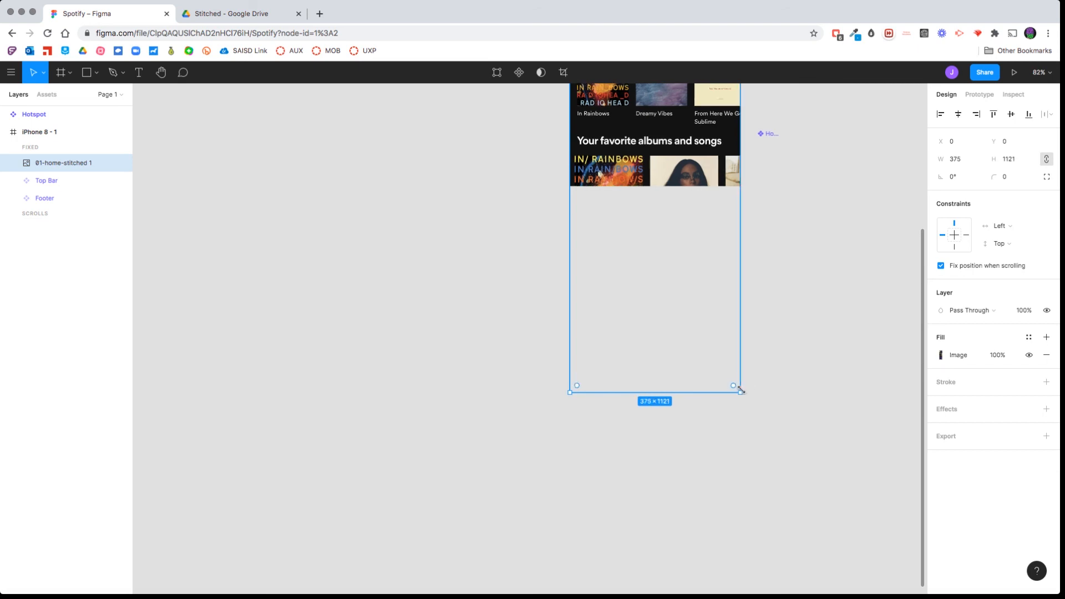
{"action": "scroll", "coordinate": [849, 440], "scroll_direction": "up", "scroll_amount": 4}
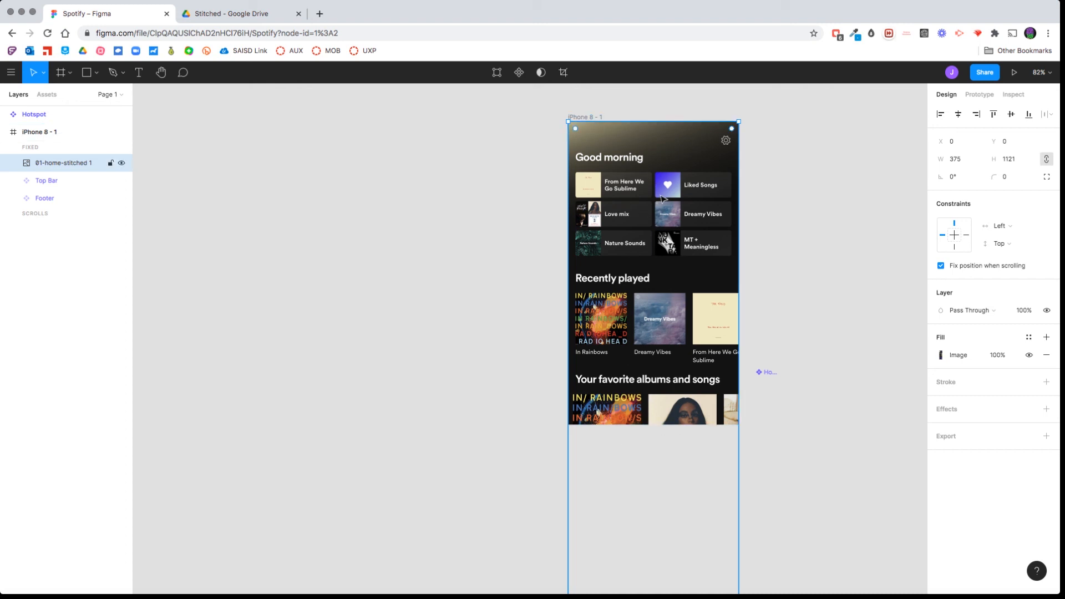
Extend the iPhone 8 - 1 frame downward to a height of about 1226, fitting the whole home image and the footer.
{"action": "left_click", "coordinate": [800, 205]}
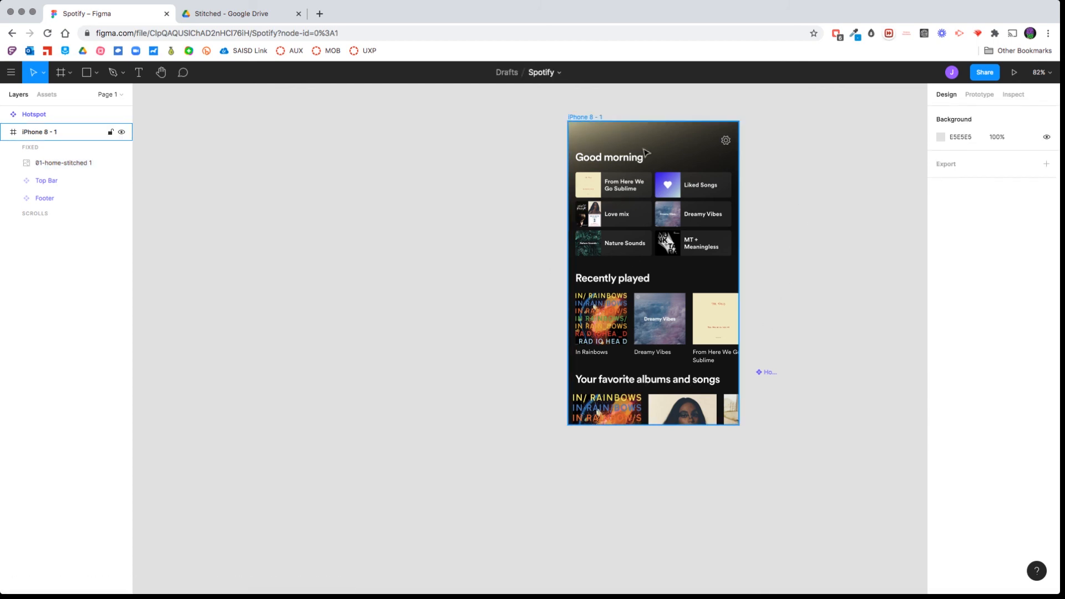
{"action": "left_click", "coordinate": [584, 117]}
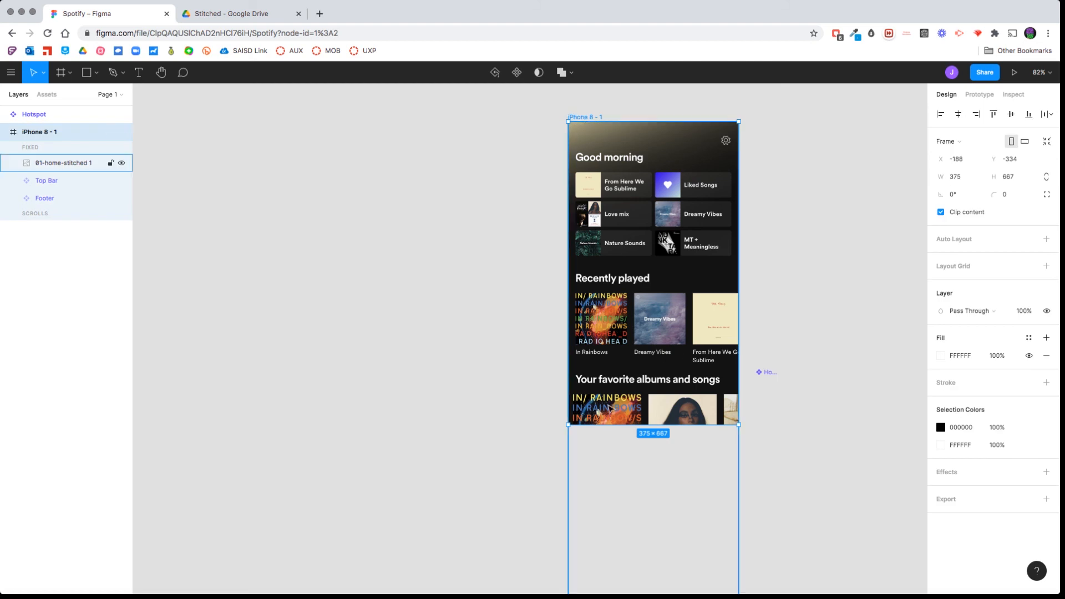
{"action": "scroll", "coordinate": [614, 426], "scroll_direction": "down", "scroll_amount": 5}
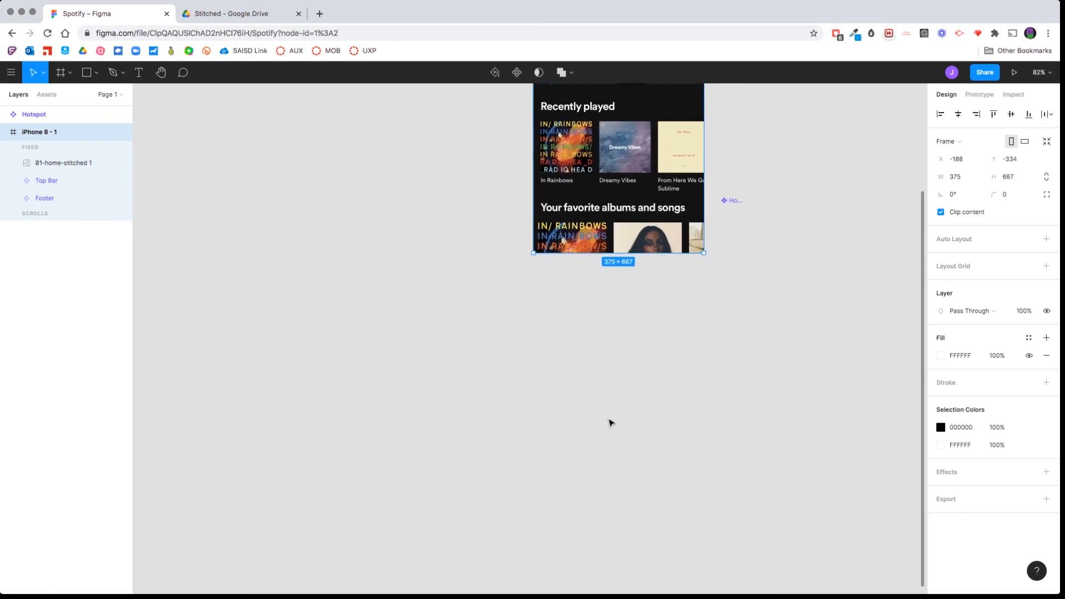
{"action": "left_click_drag", "start_coordinate": [577, 252], "coordinate": [594, 506]}
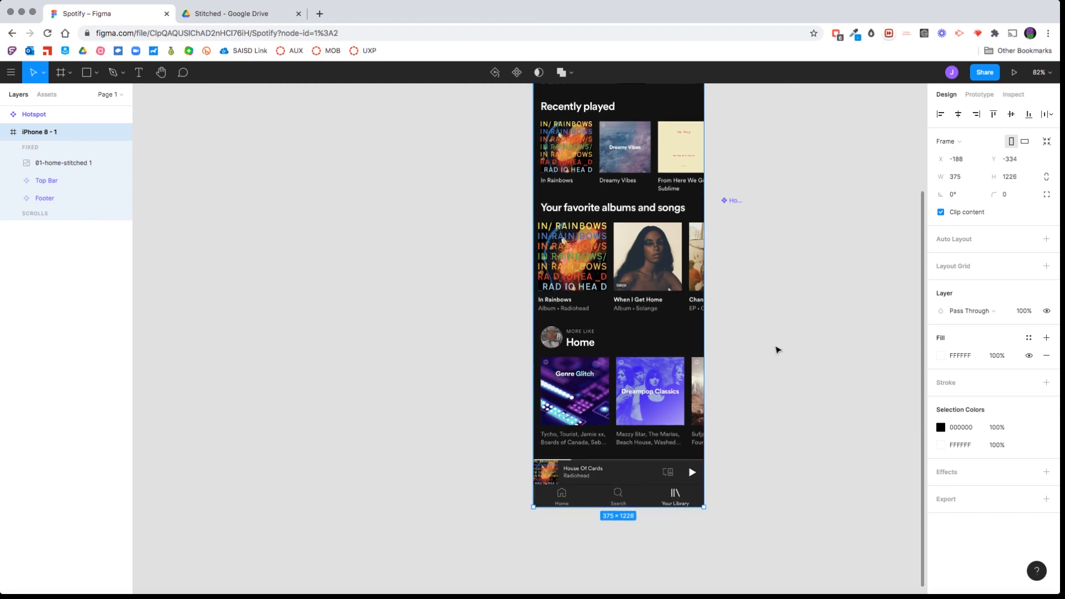
{"action": "scroll", "coordinate": [614, 258], "scroll_direction": "up", "scroll_amount": 5}
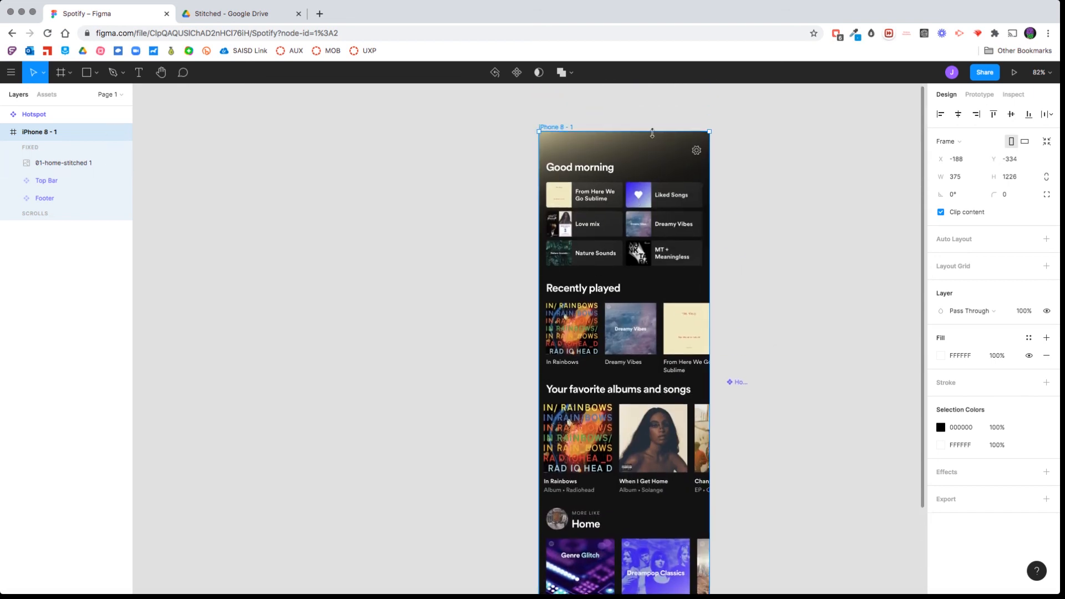
Send the home image to the back, behind the Top Bar and Footer components.
{"action": "scroll", "coordinate": [611, 149], "scroll_direction": "down", "scroll_amount": 5}
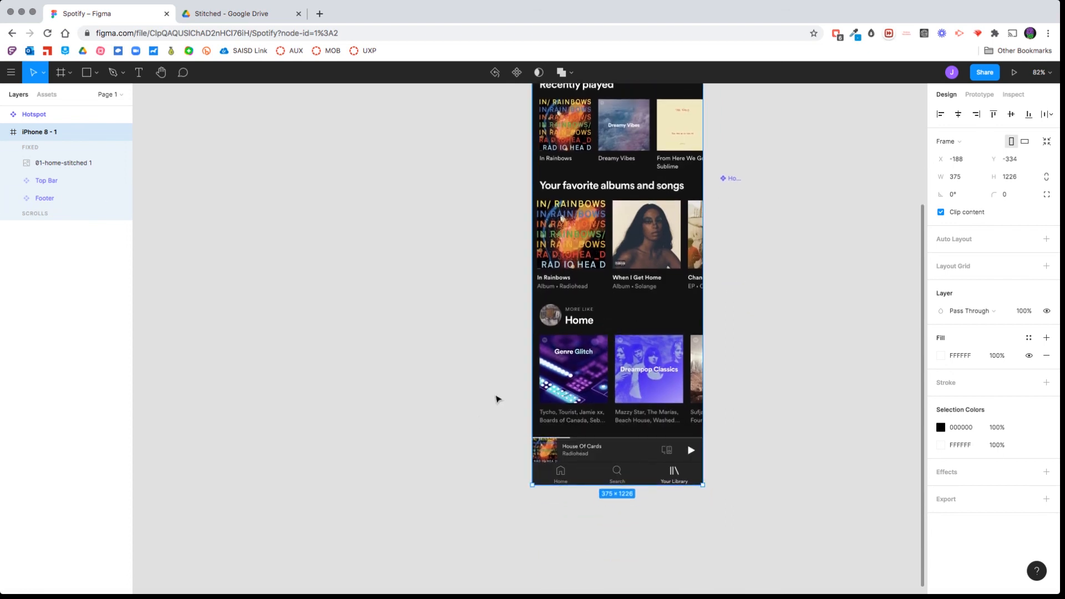
{"action": "left_click", "coordinate": [622, 249]}
{"action": "right_click", "coordinate": [596, 253]}
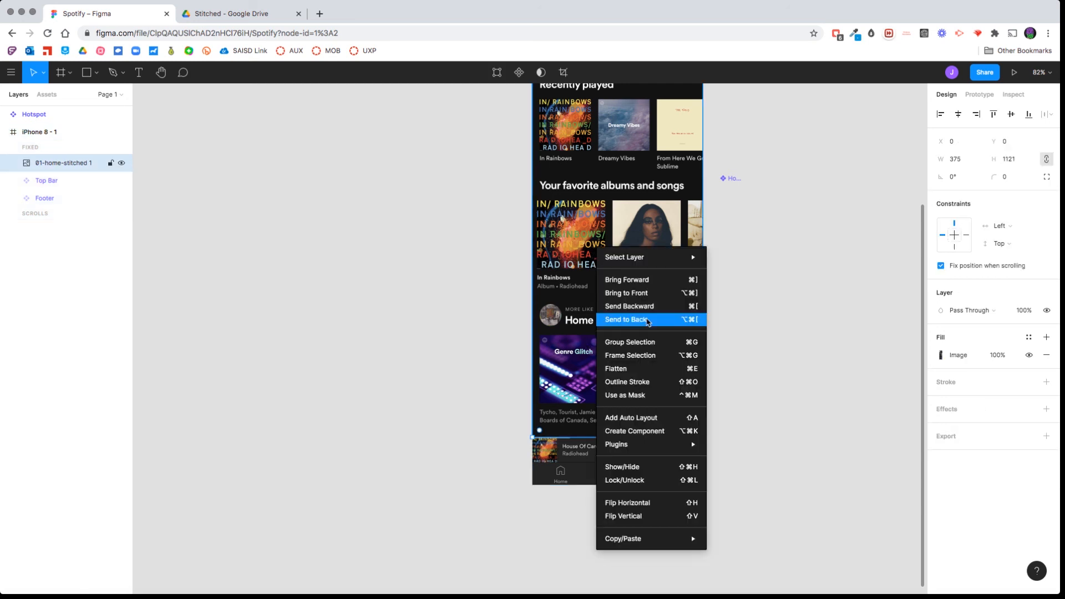
{"action": "left_click", "coordinate": [648, 320]}
{"action": "left_click", "coordinate": [788, 329]}
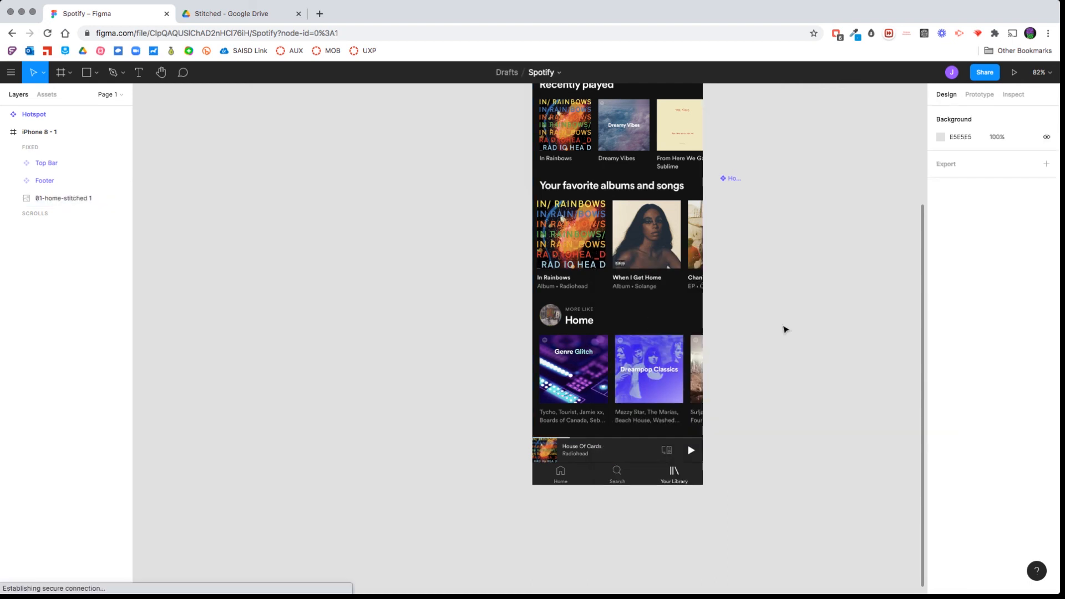
Rename the iPhone 8 - 1 frame as Home.
{"action": "scroll", "coordinate": [643, 305], "scroll_direction": "up", "scroll_amount": 5}
{"action": "left_click", "coordinate": [560, 149]}
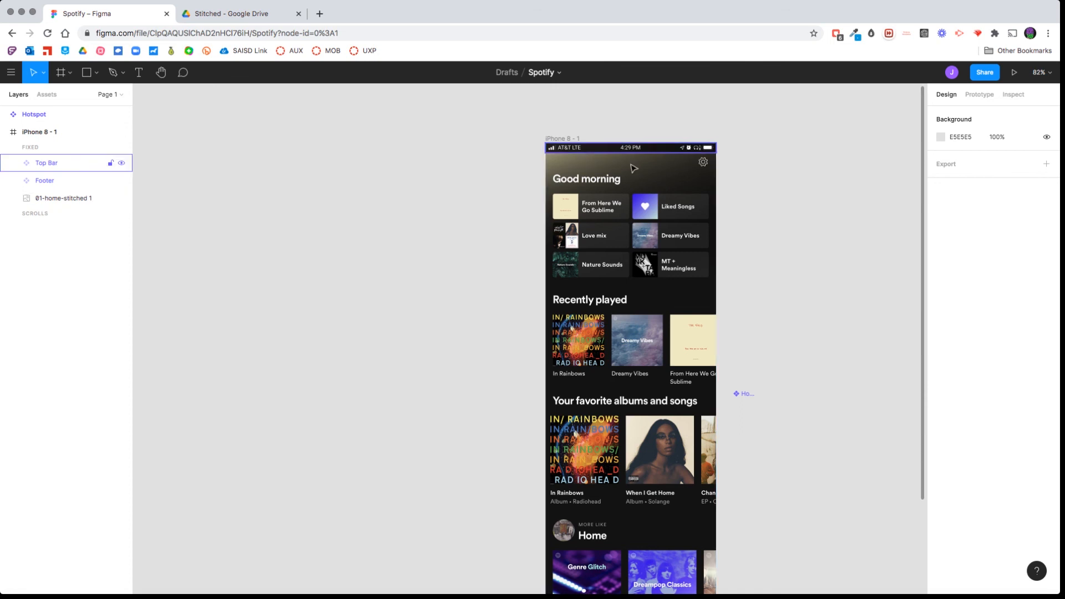
{"action": "key", "text": "shift+1"}
{"action": "double_click", "coordinate": [476, 96]}
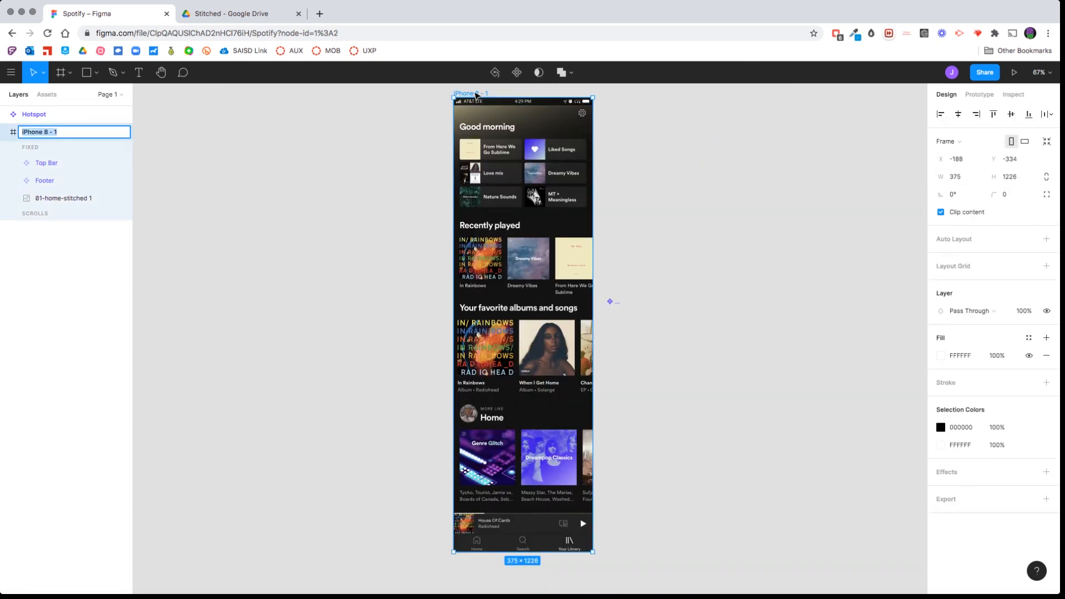
{"action": "type", "text": "Home"}
{"action": "key", "text": "Return"}
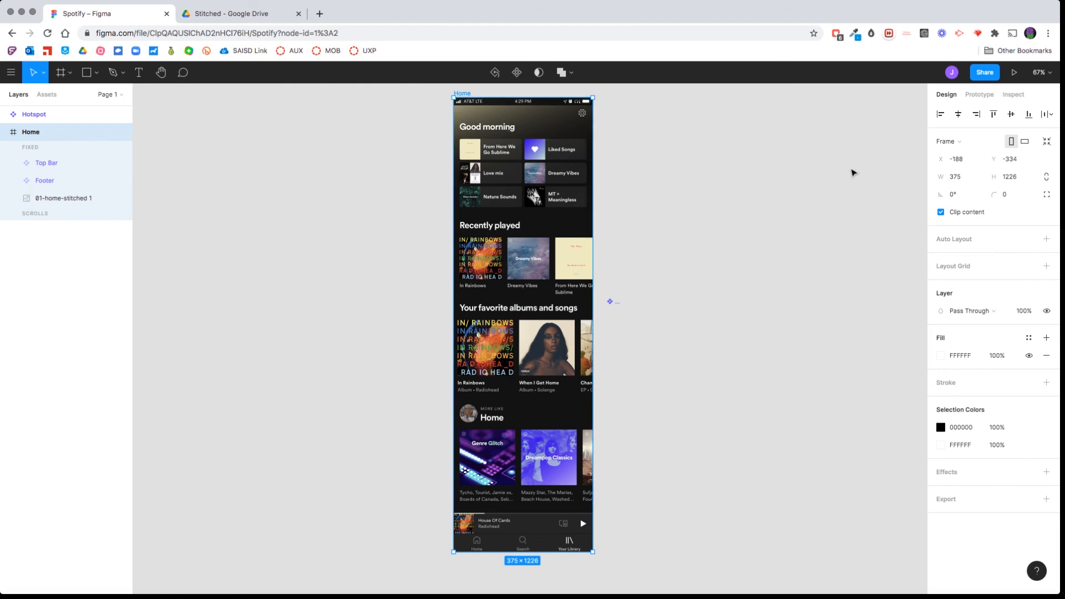
Preview the Home frame as a running prototype and return to the design file.
{"action": "left_click", "coordinate": [1015, 72]}
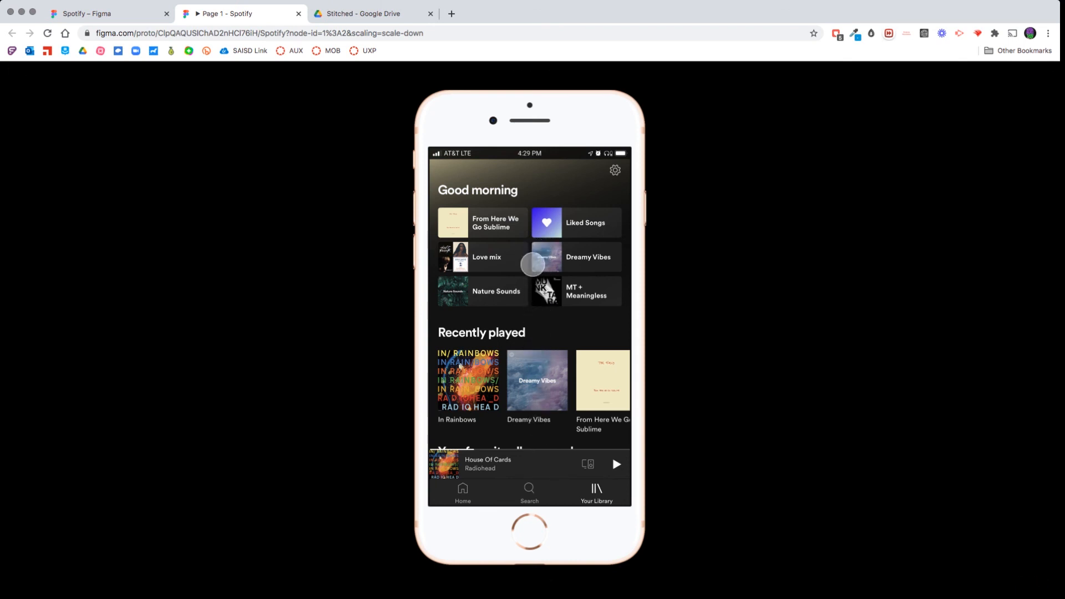
{"action": "key", "text": "ctrl+shift+Tab"}
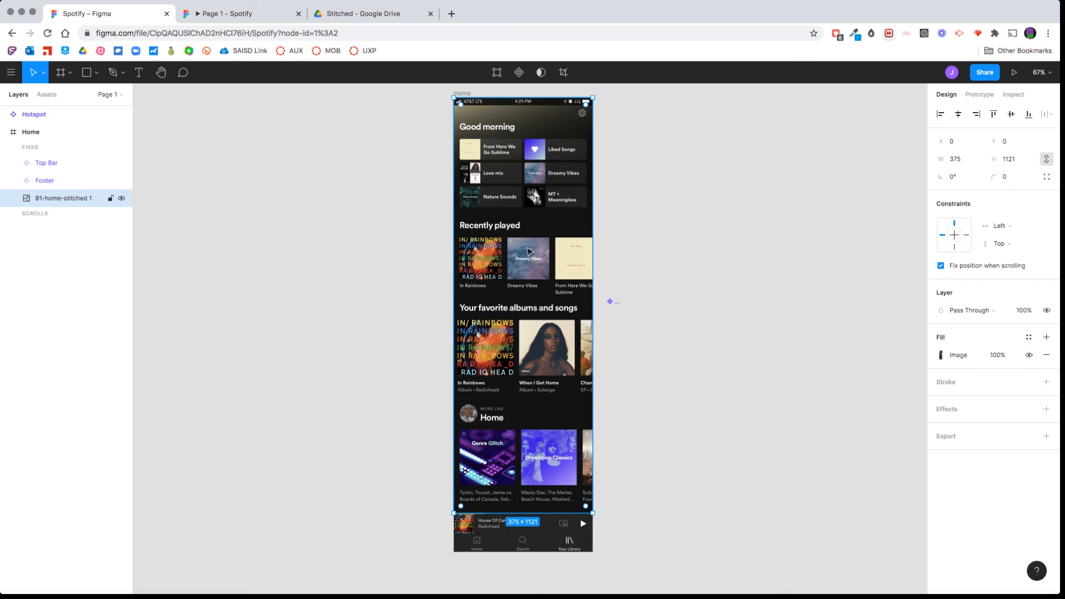
Turn off the fixed scroll position of the home image, test its scrolling in the prototype preview, and return to the design file.
{"action": "left_click", "coordinate": [941, 266]}
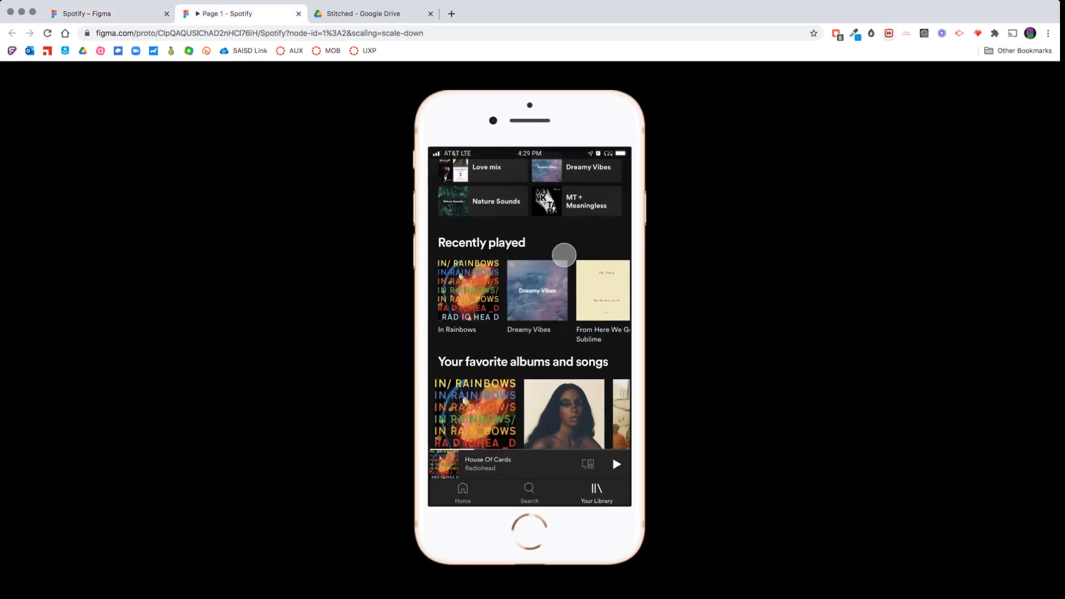
{"action": "left_click_drag", "start_coordinate": [564, 254], "coordinate": [561, 246]}
{"action": "left_click_drag", "start_coordinate": [568, 380], "coordinate": [564, 221]}
{"action": "left_click_drag", "start_coordinate": [542, 428], "coordinate": [537, 570]}
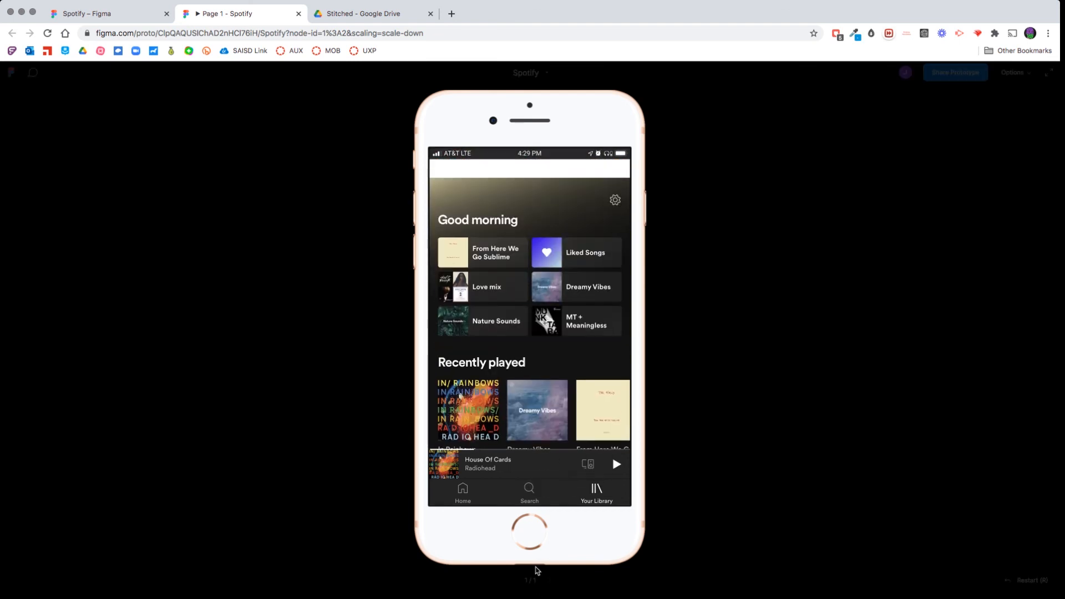
{"action": "left_click_drag", "start_coordinate": [528, 207], "coordinate": [530, 302]}
{"action": "key", "text": "super+w"}
Set the Home frame's fill to 121212 by sampling the dark background of the home image with the eyedropper.
{"action": "scroll", "coordinate": [668, 364], "scroll_direction": "up", "scroll_amount": 3}
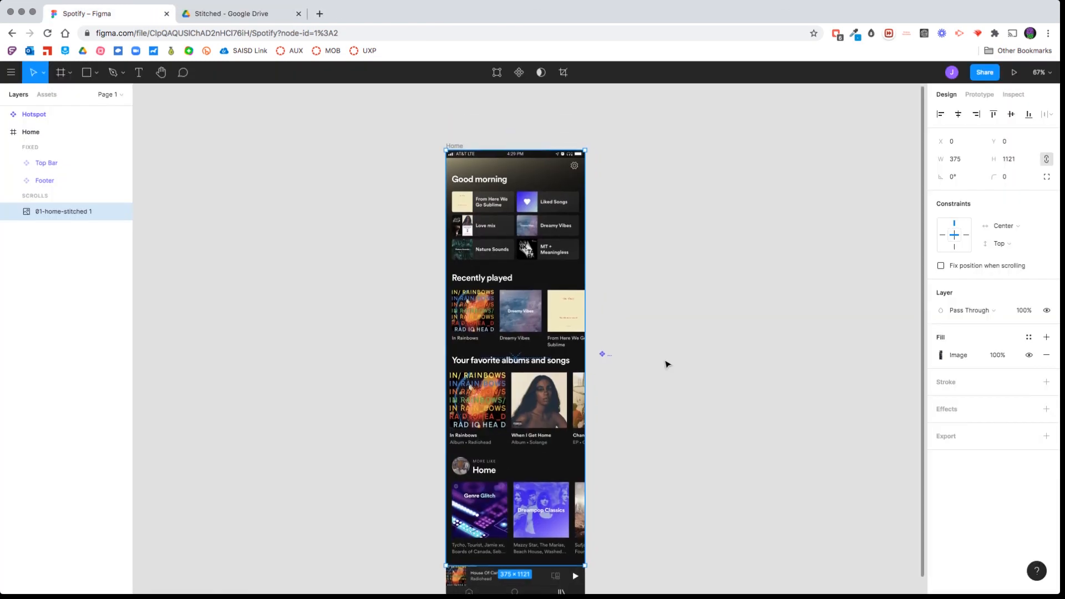
{"action": "left_click", "coordinate": [456, 146]}
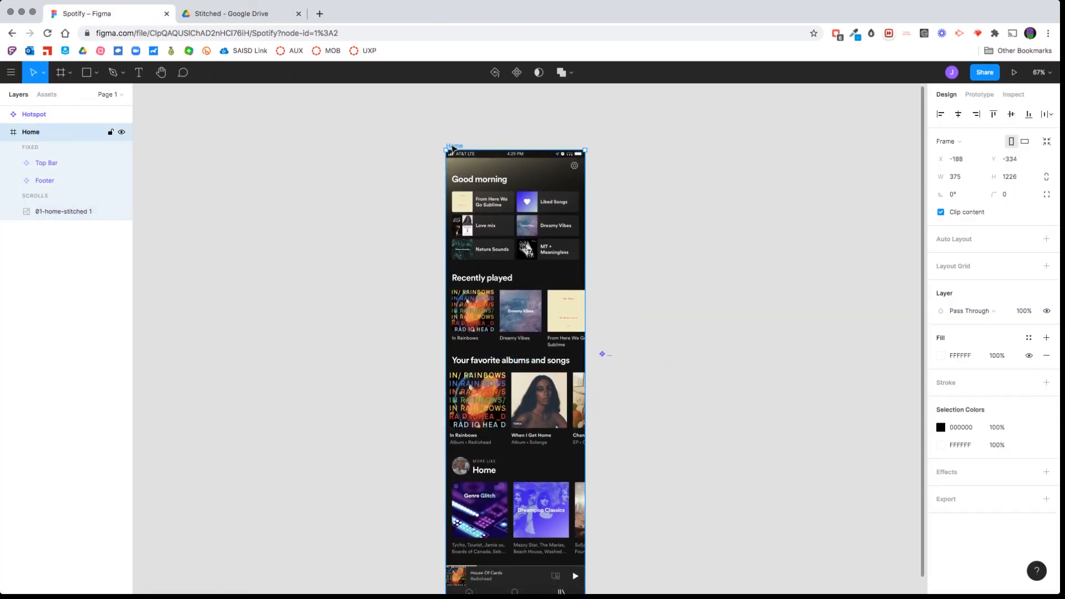
{"action": "left_click", "coordinate": [941, 356]}
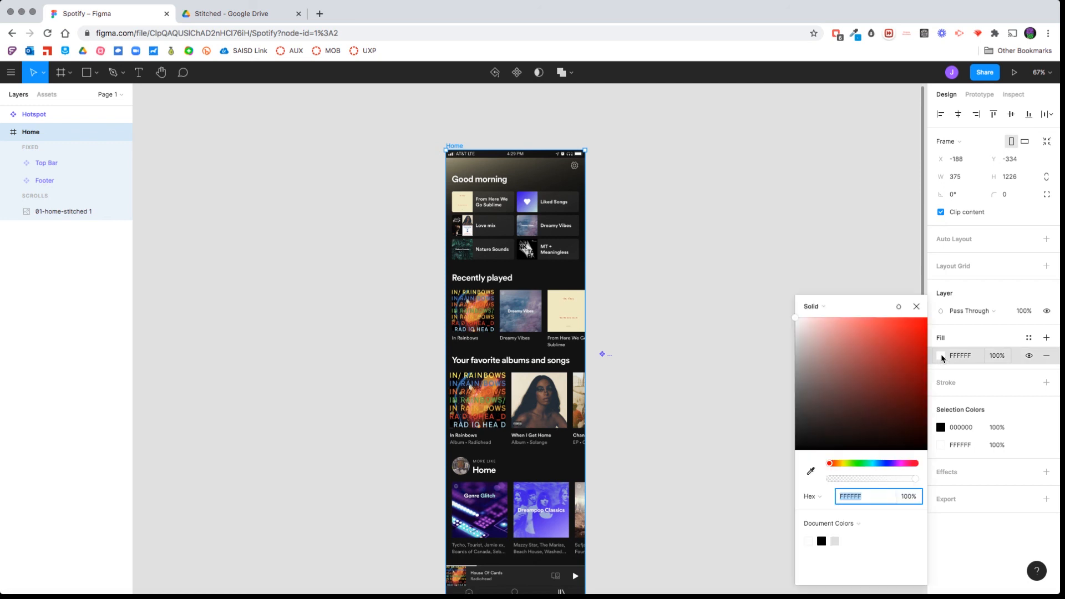
{"action": "left_click", "coordinate": [811, 471]}
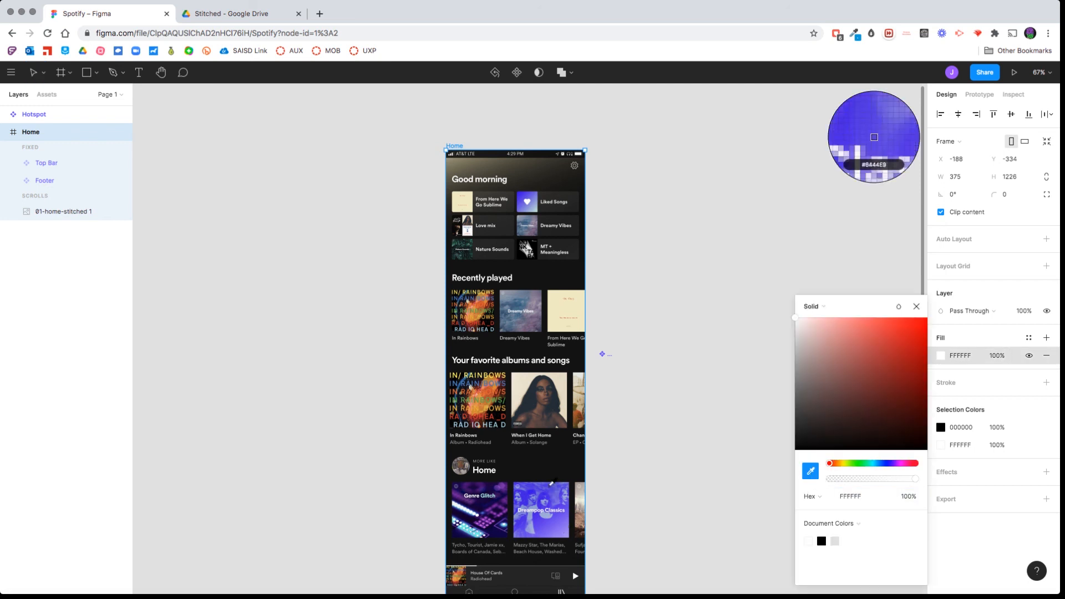
{"action": "left_click", "coordinate": [571, 463]}
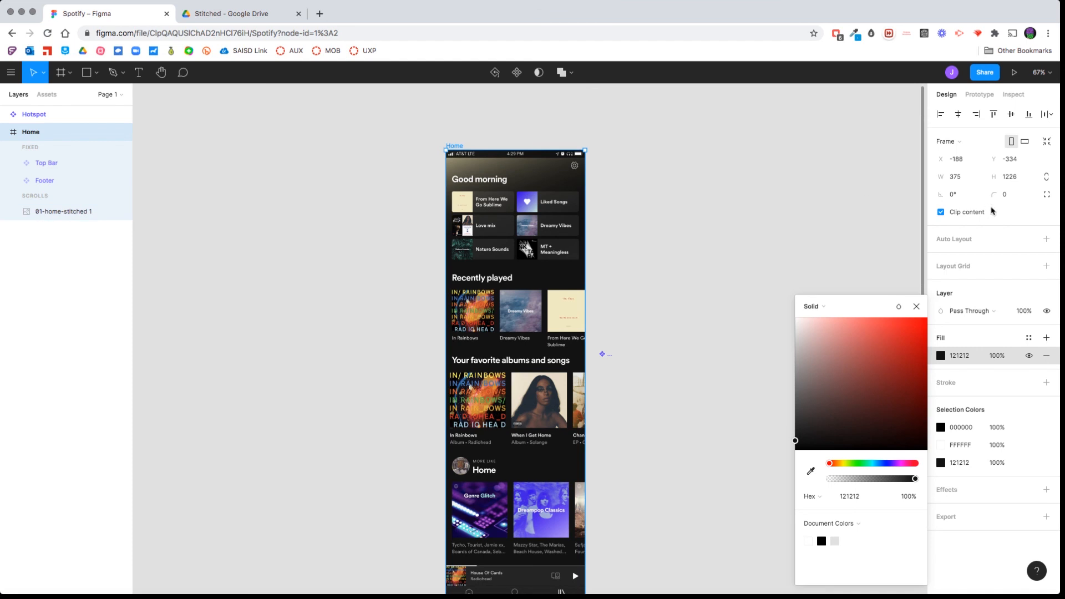
Run the Home prototype again, scroll through it to check the dark frame background, and close the preview.
{"action": "left_click", "coordinate": [1014, 73]}
{"action": "scroll", "coordinate": [577, 379], "scroll_direction": "down", "scroll_amount": 5}
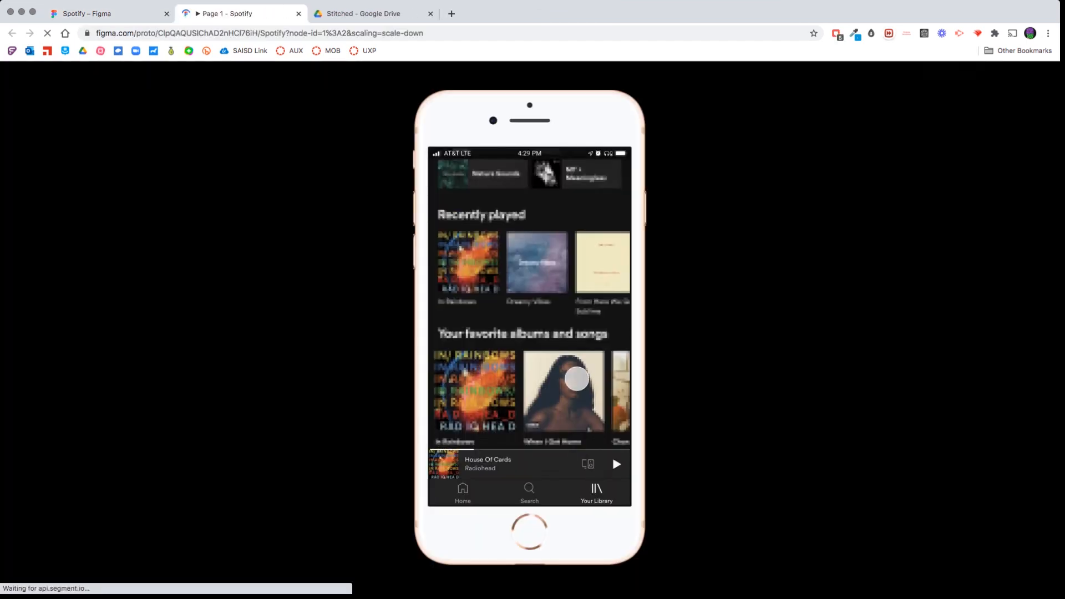
{"action": "mouse_move", "coordinate": [550, 411]}
{"action": "left_mouse_down"}
{"action": "mouse_move", "coordinate": [540, 189]}
{"action": "mouse_move", "coordinate": [541, 396]}
{"action": "left_mouse_up"}
{"action": "mouse_move", "coordinate": [541, 284]}
{"action": "left_mouse_down"}
{"action": "mouse_move", "coordinate": [540, 233]}
{"action": "mouse_move", "coordinate": [541, 269]}
{"action": "left_mouse_up"}
{"action": "left_click", "coordinate": [298, 14]}
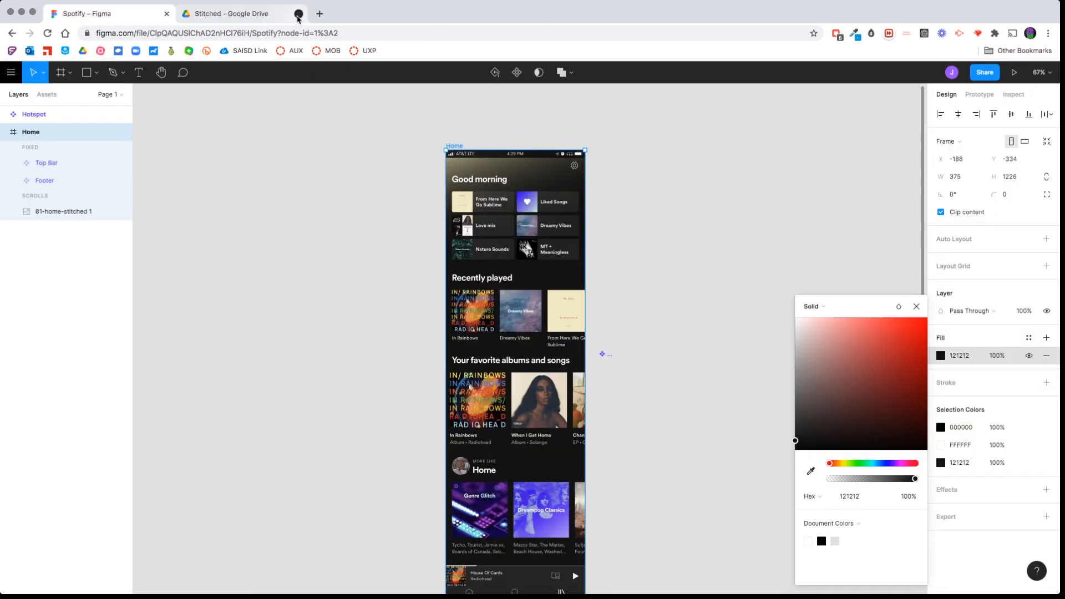